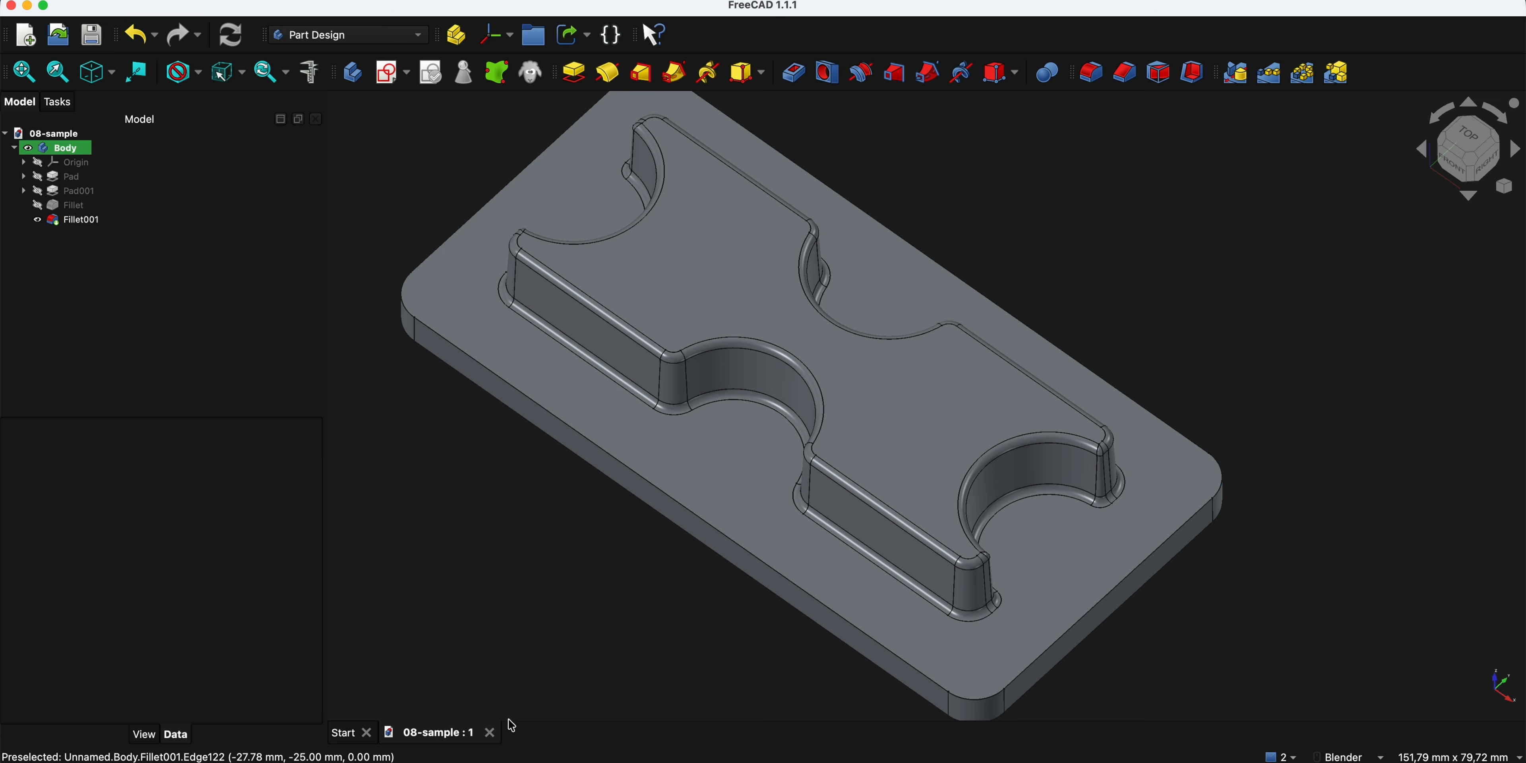
- Close the 08-sample document and start a sketch on the XY-plane in a new parametric body file
click(492, 734)
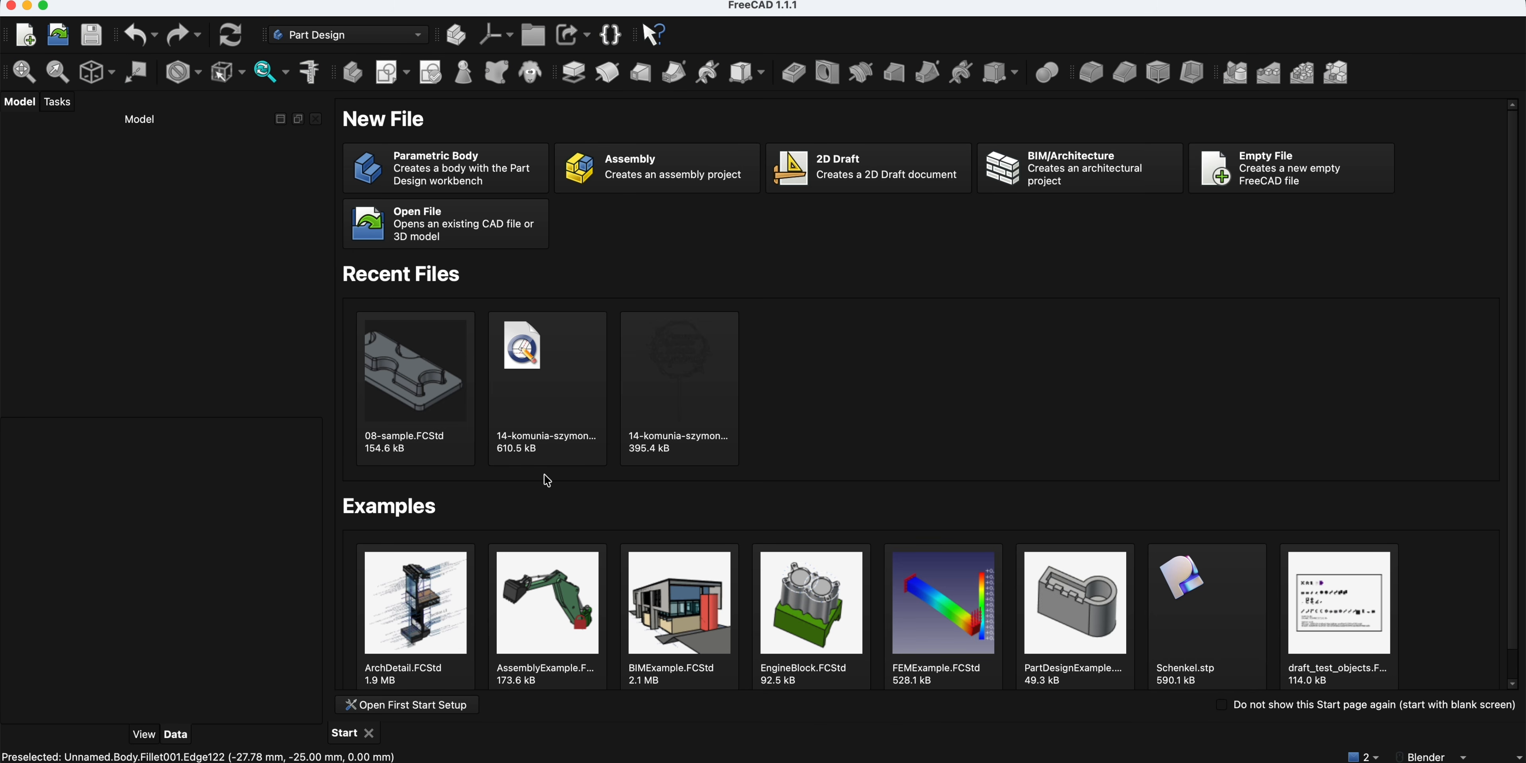
click(450, 181)
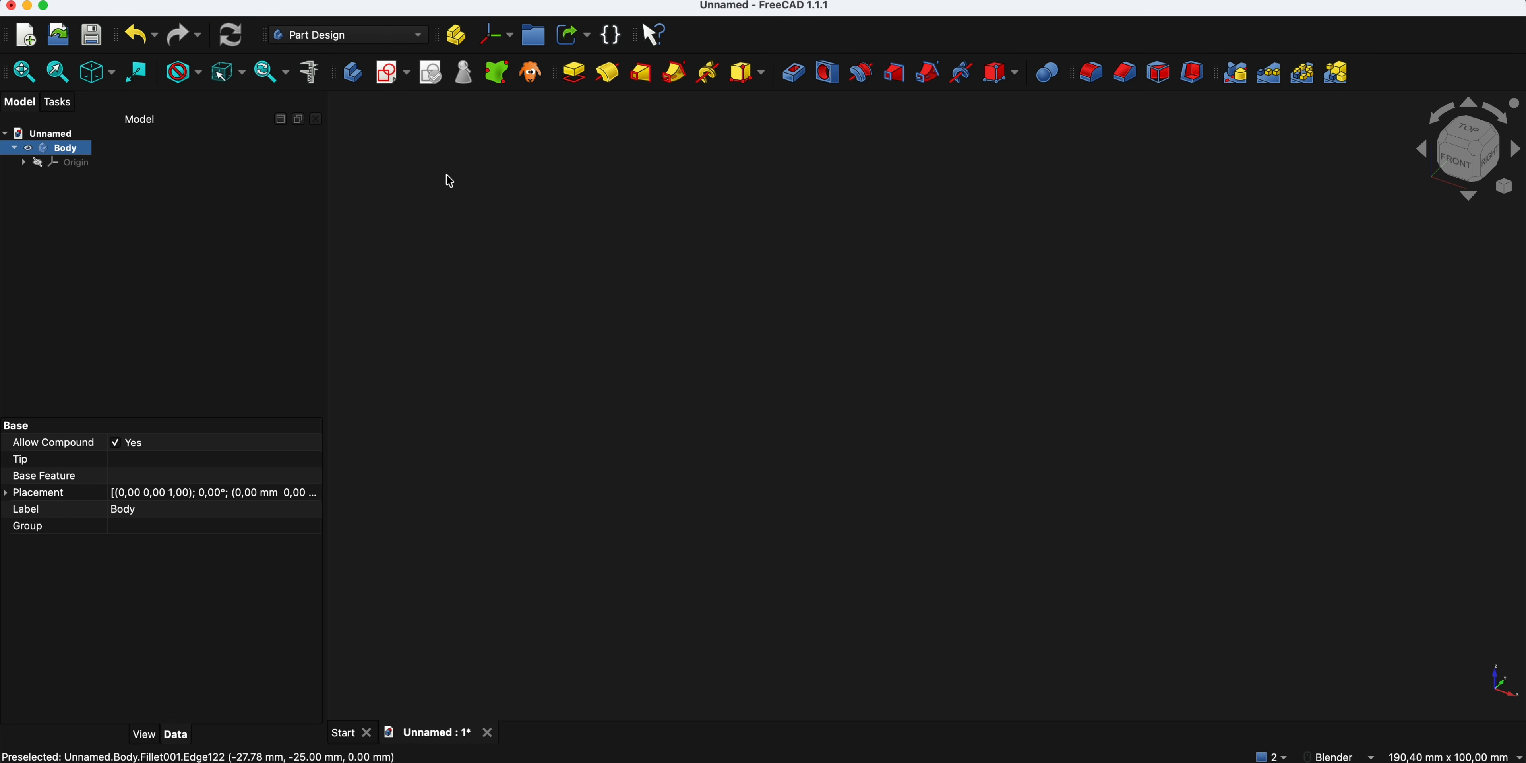
click(392, 82)
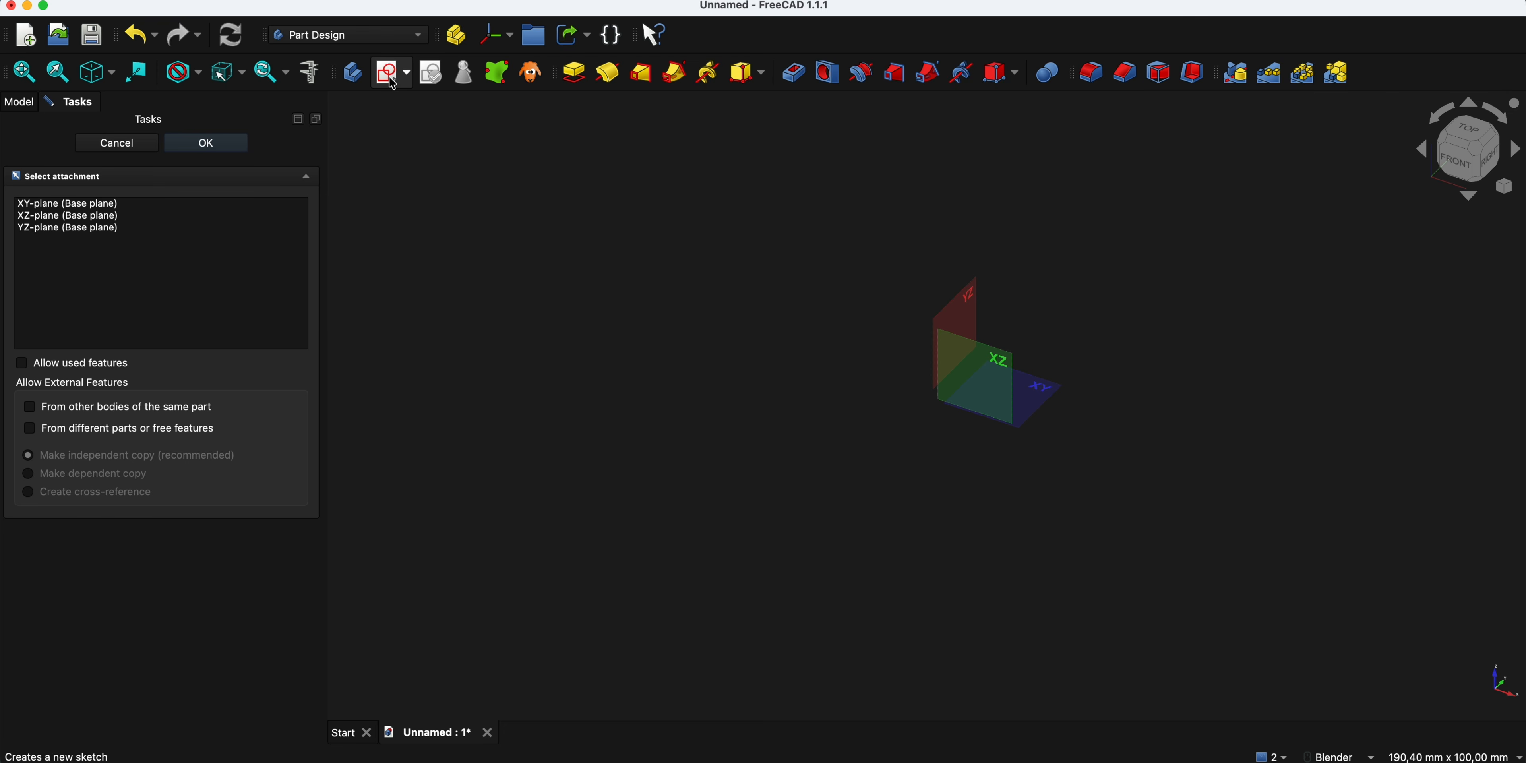
click(1060, 384)
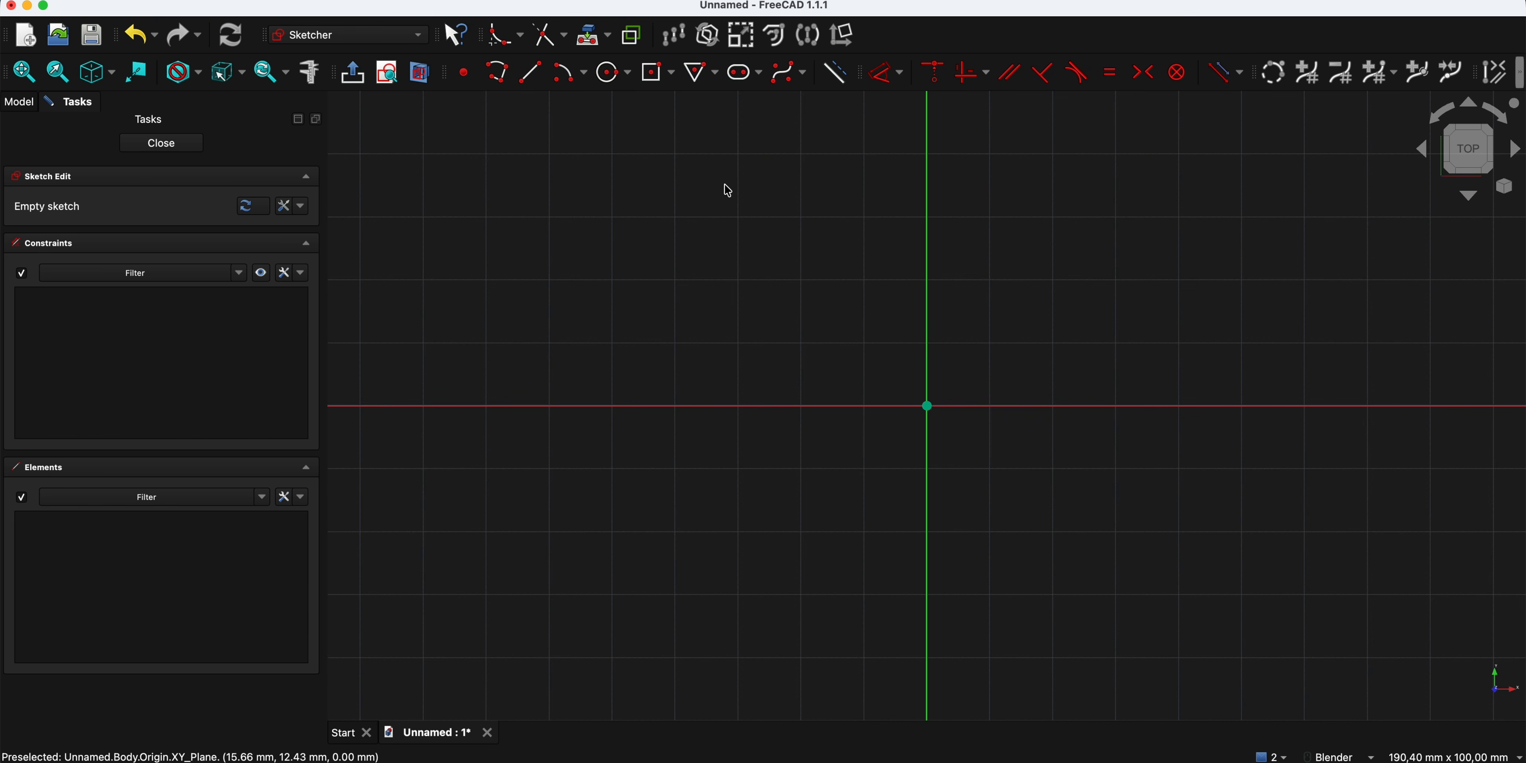
- Start a centered rectangle with its center on the sketch origin
click(674, 76)
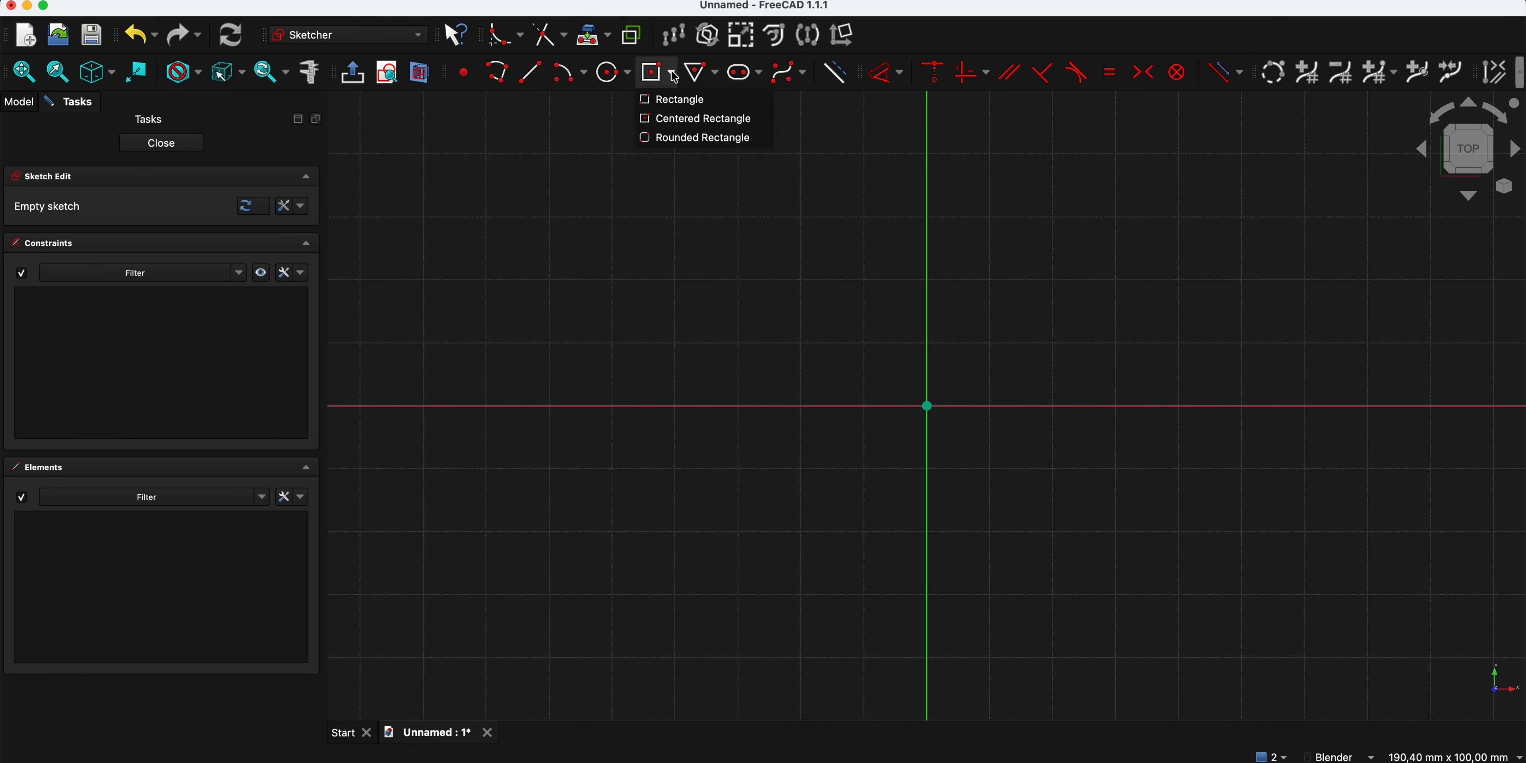
click(689, 120)
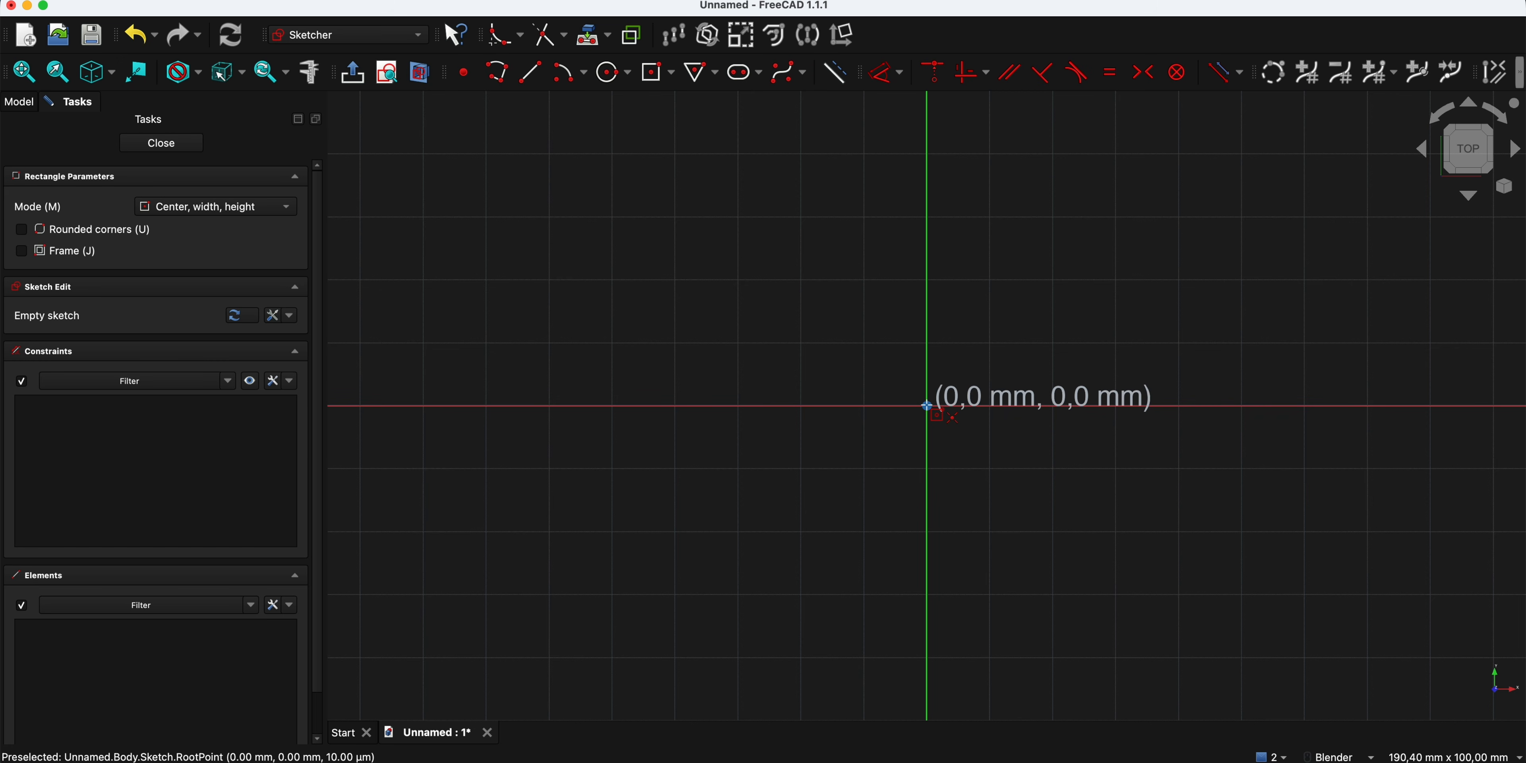
click(926, 405)
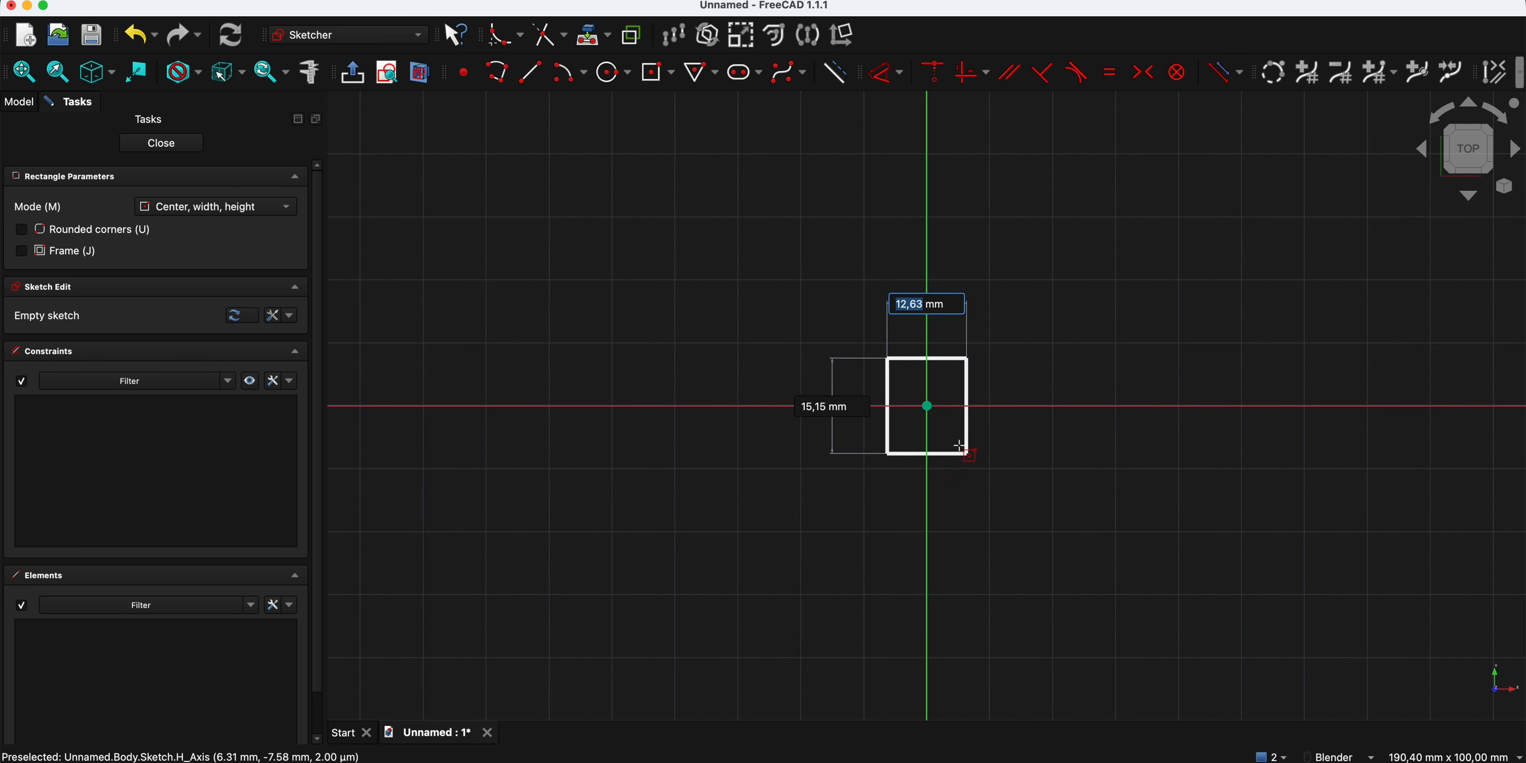
click(291, 318)
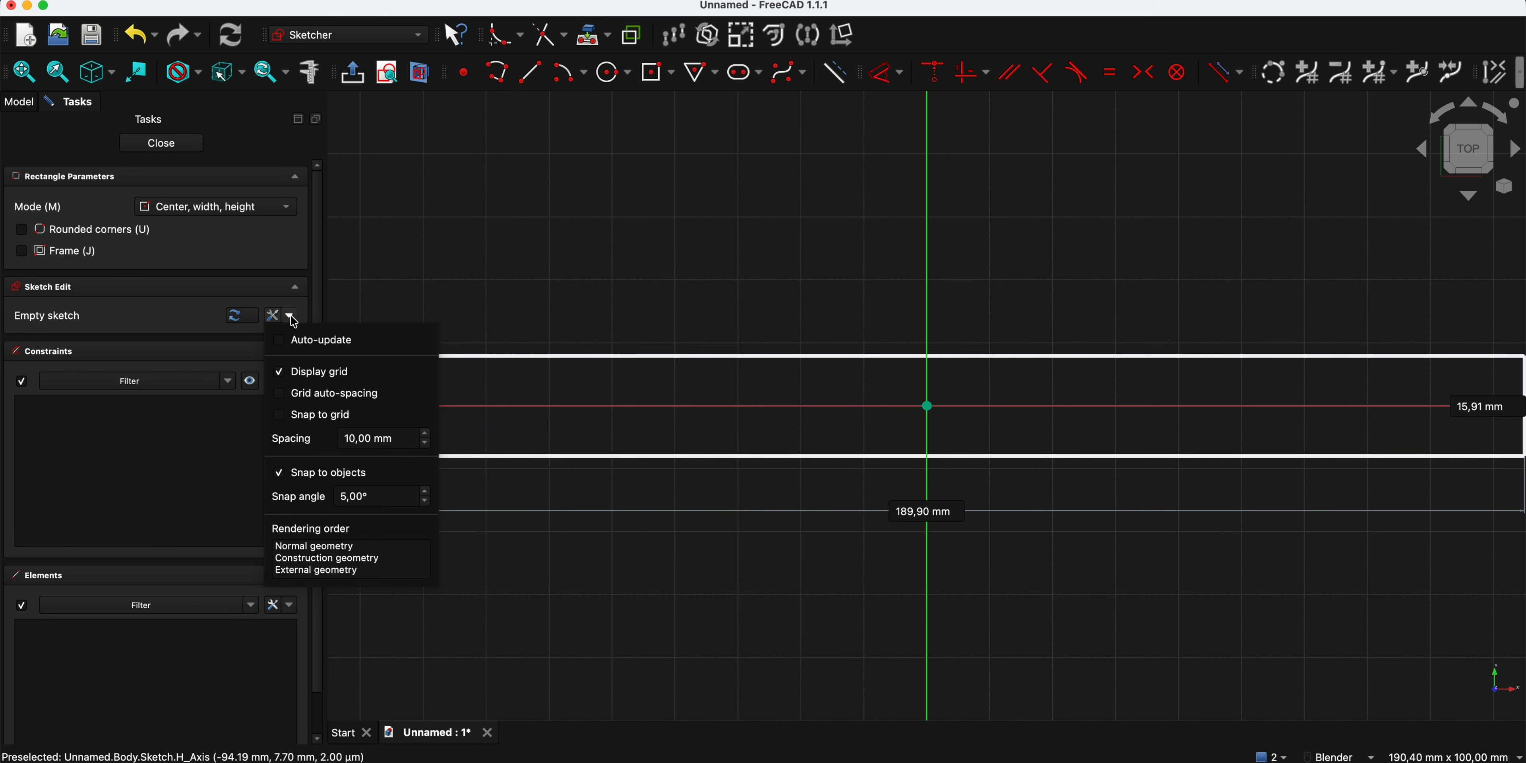
click(292, 319)
click(291, 381)
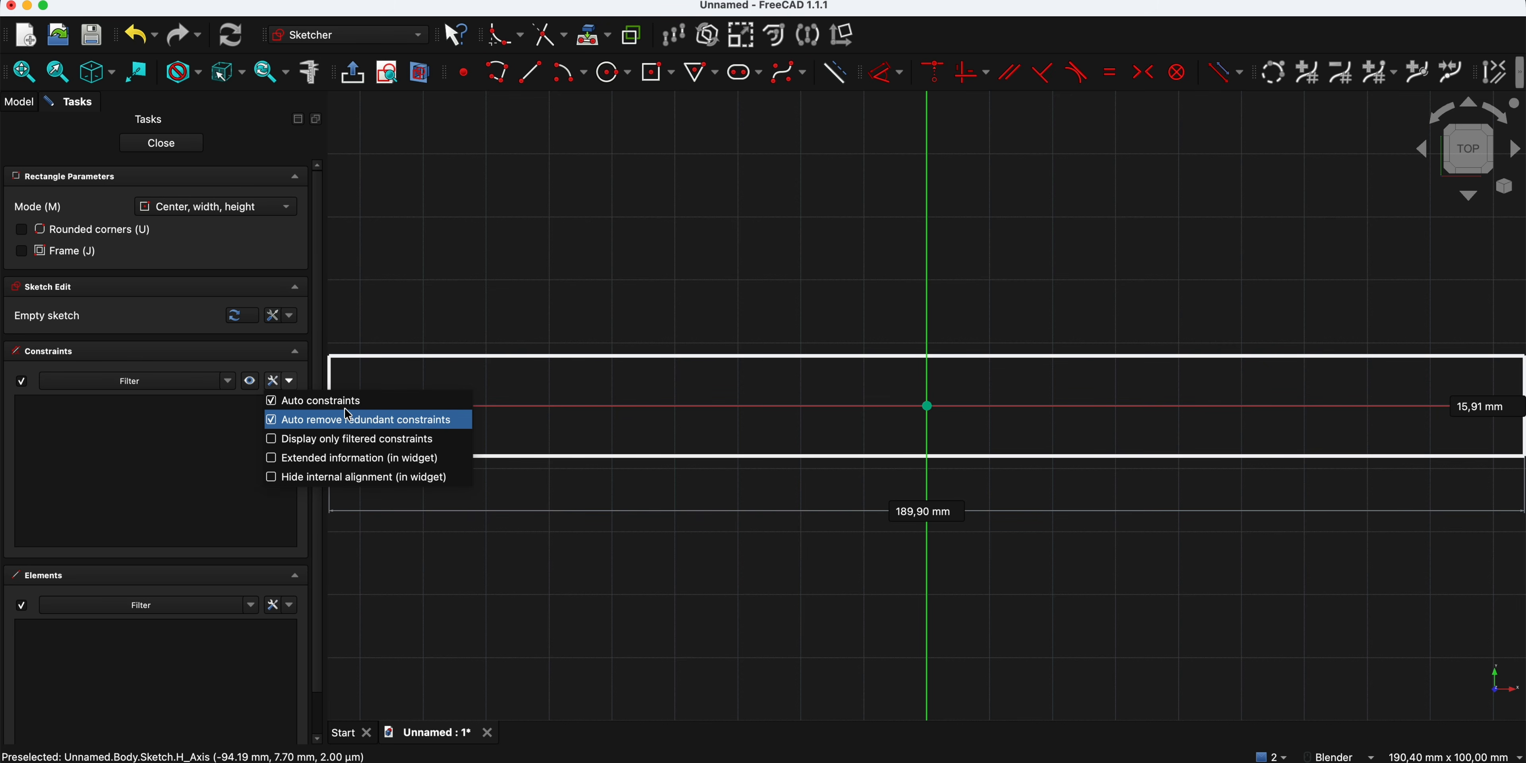
click(285, 374)
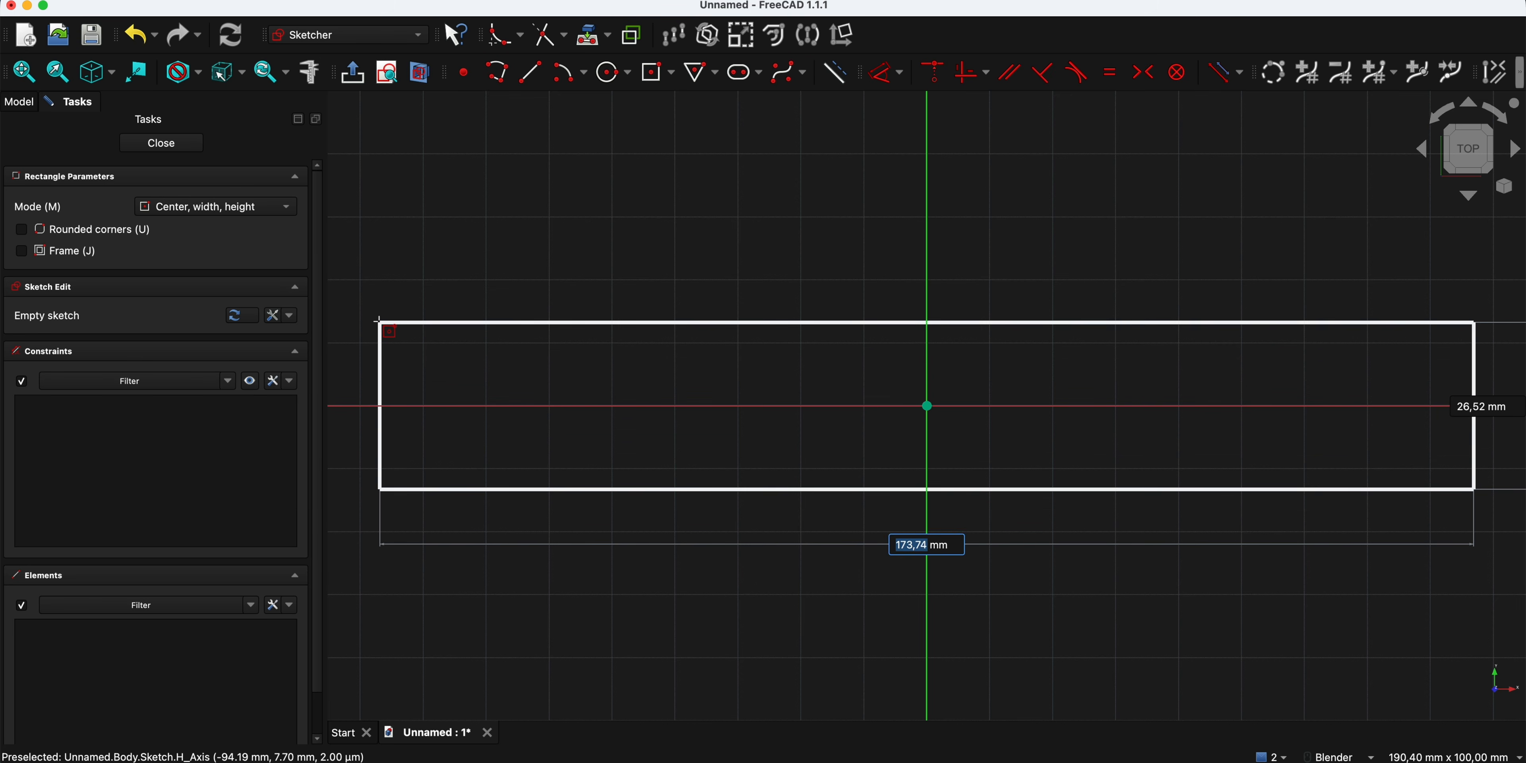
- Give the centered rectangle rounded corners, 100 mm width, 50 mm height and 5 mm corner radius, and close the sketch
click(25, 234)
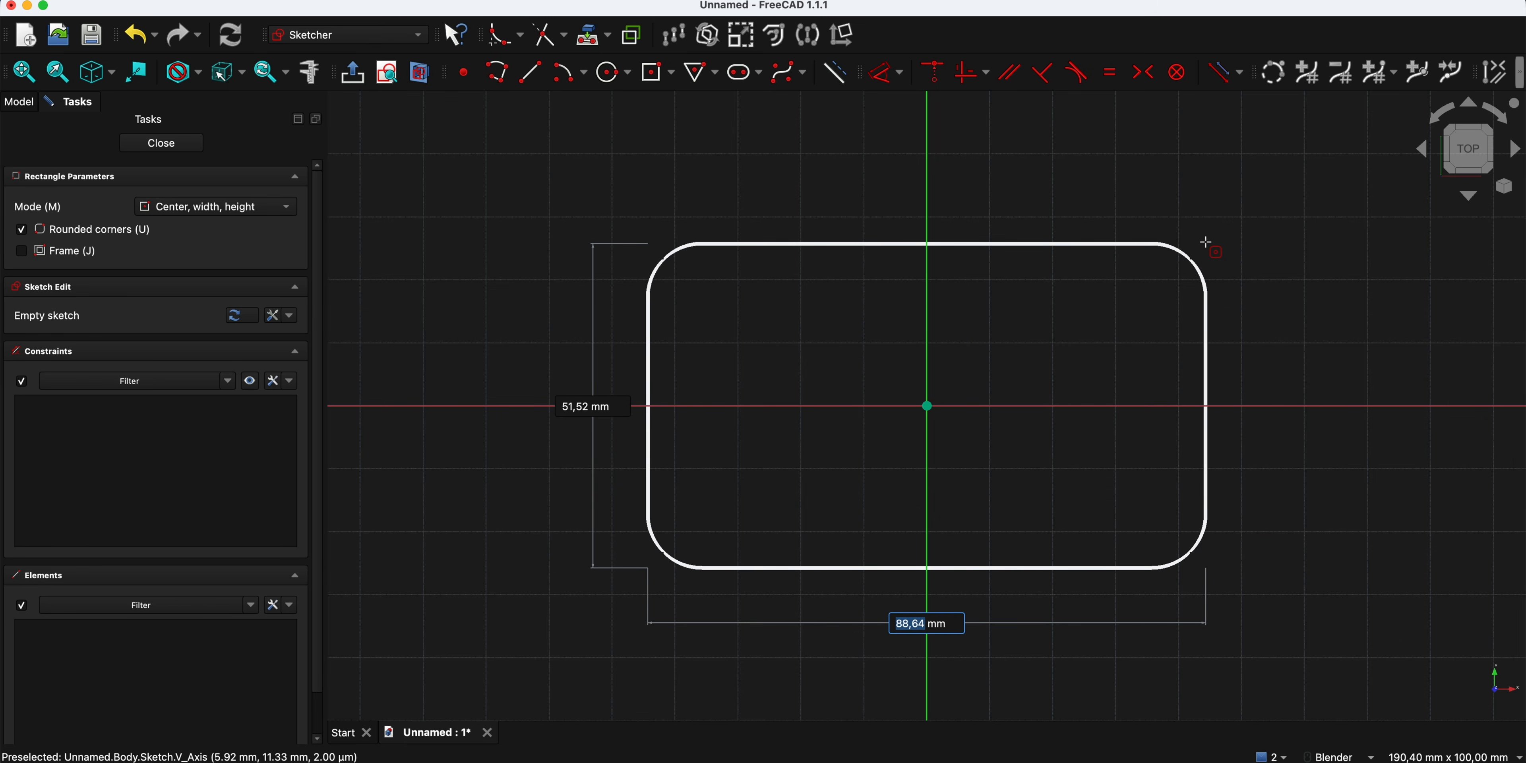
text(100)
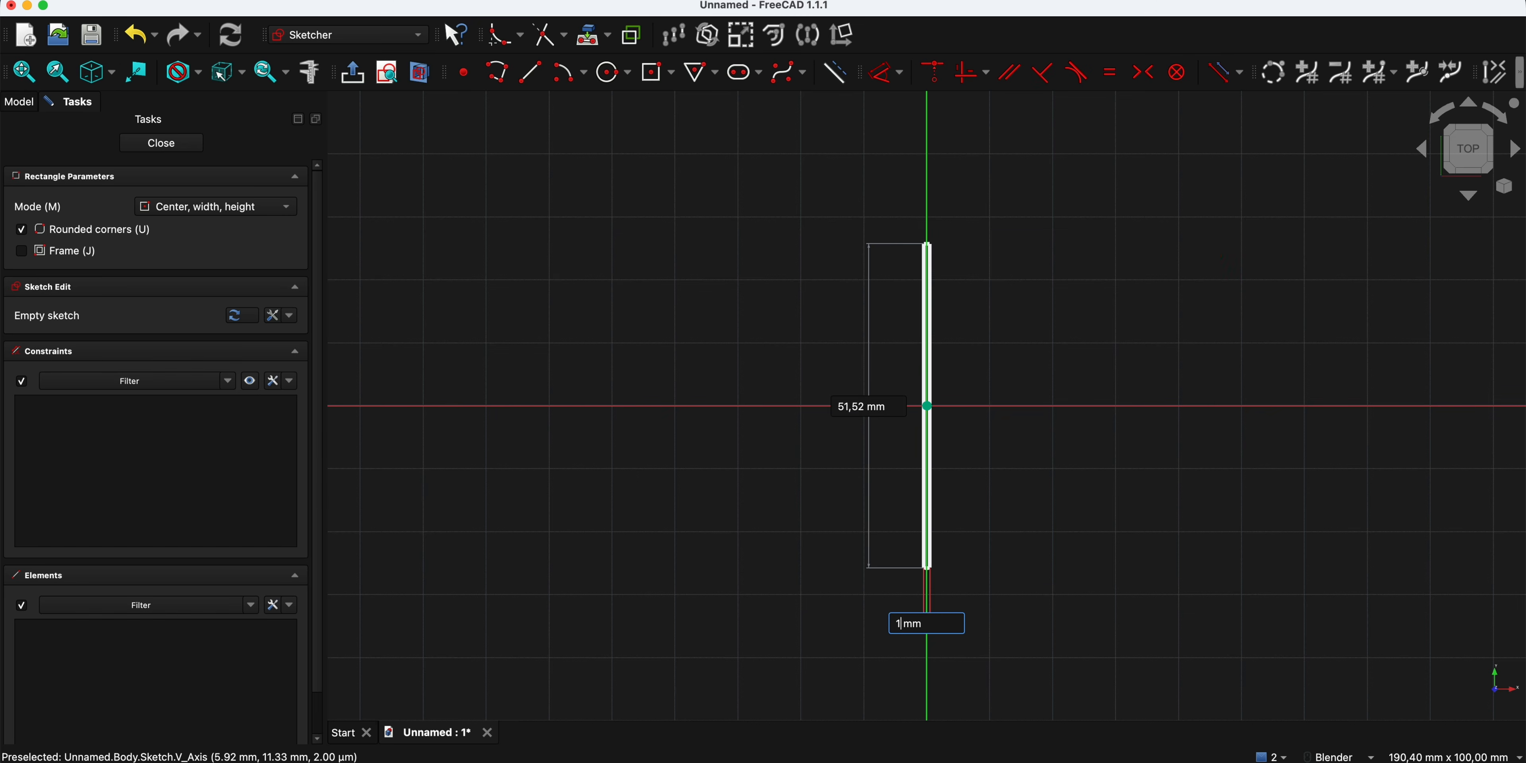
key(Tab)
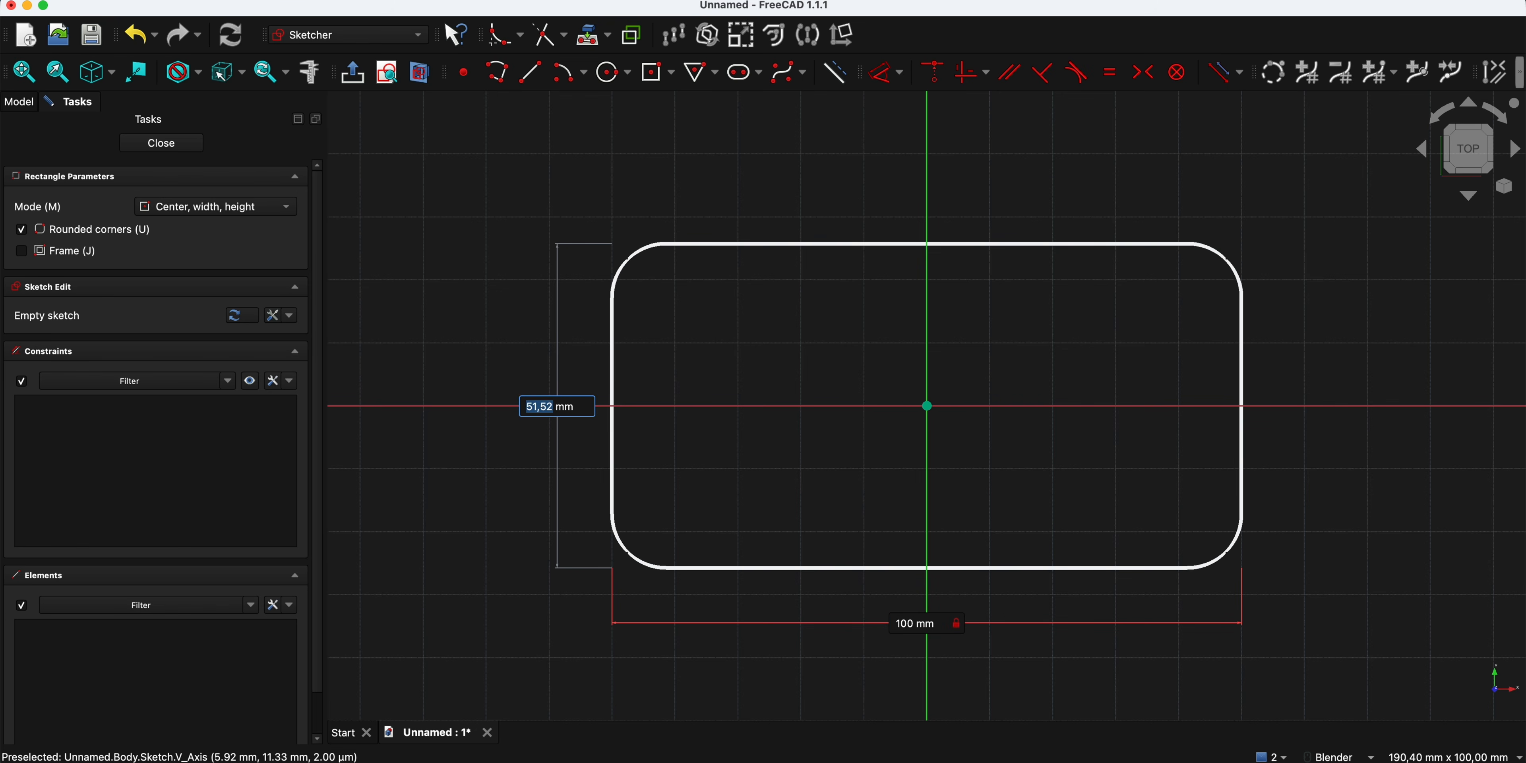
text(50)
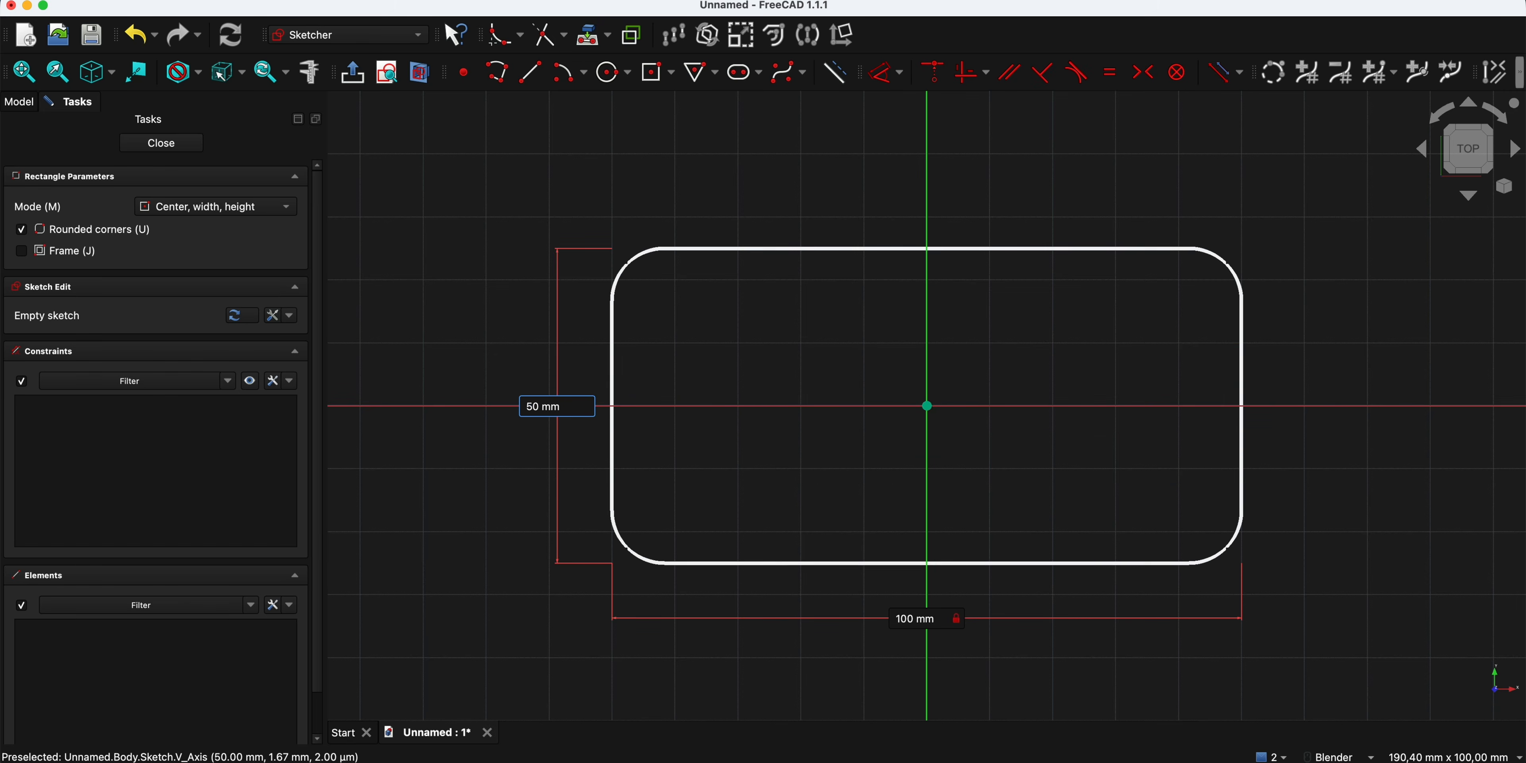
key(Tab)
text(5)
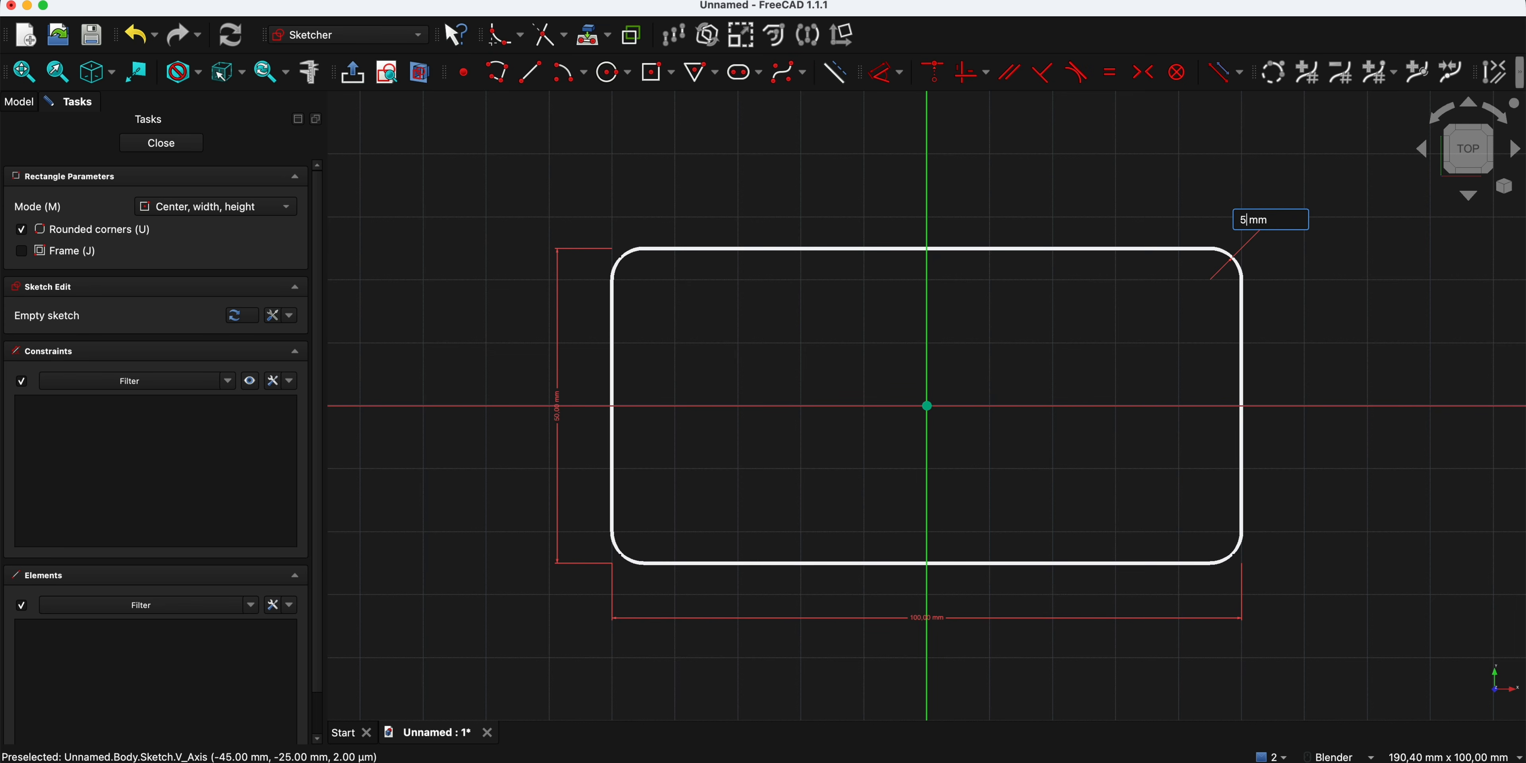
key(Return)
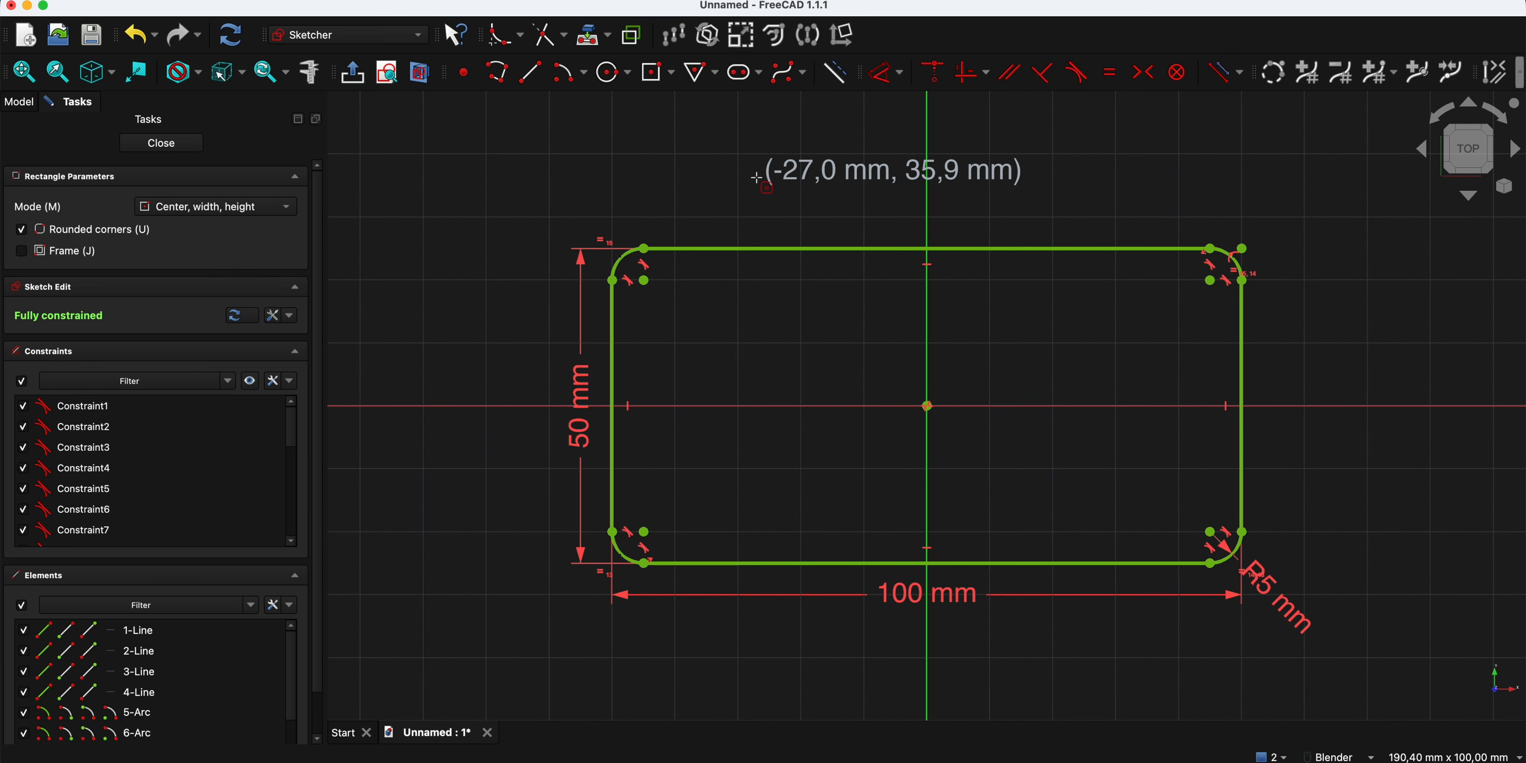
key(Escape)
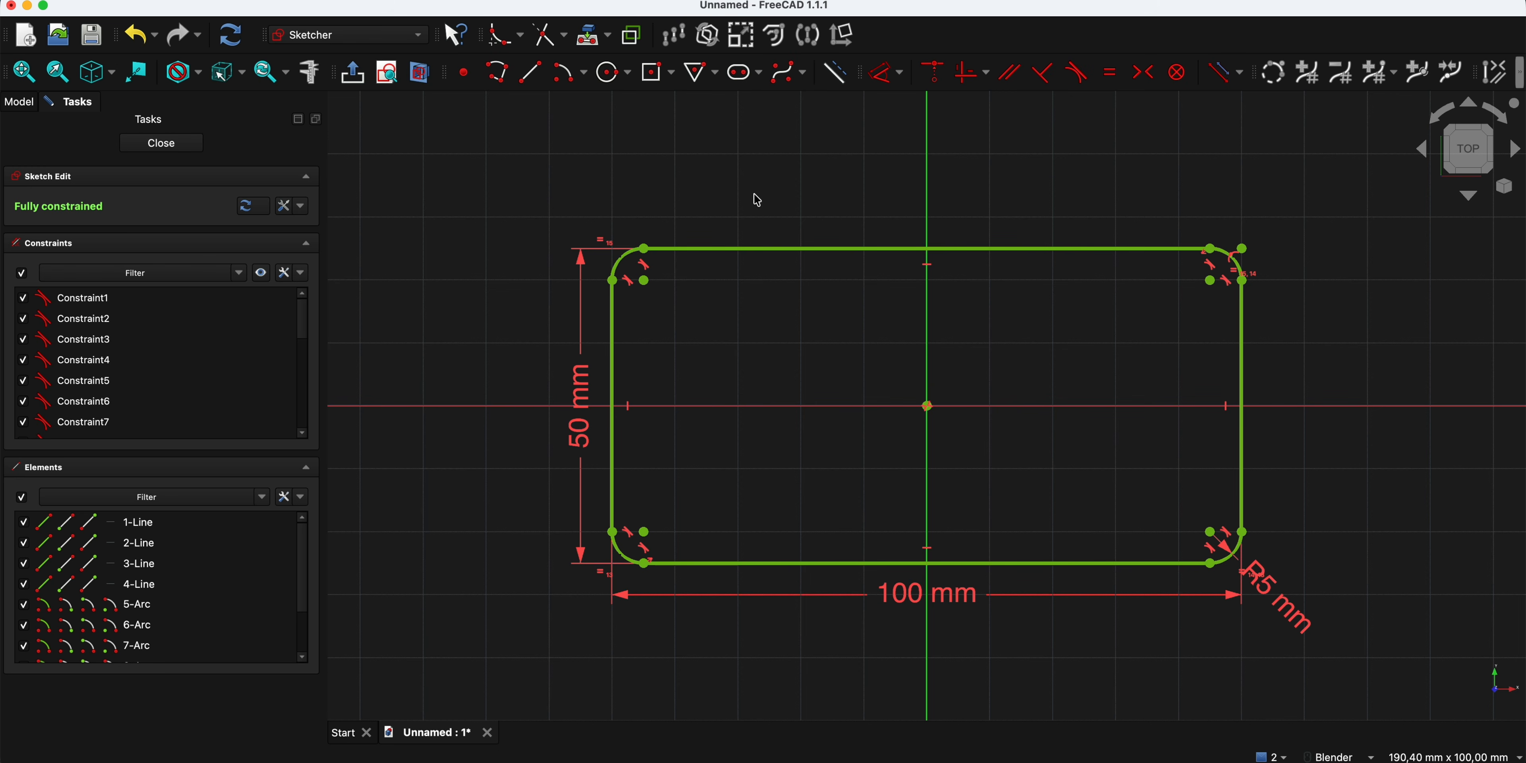
click(785, 200)
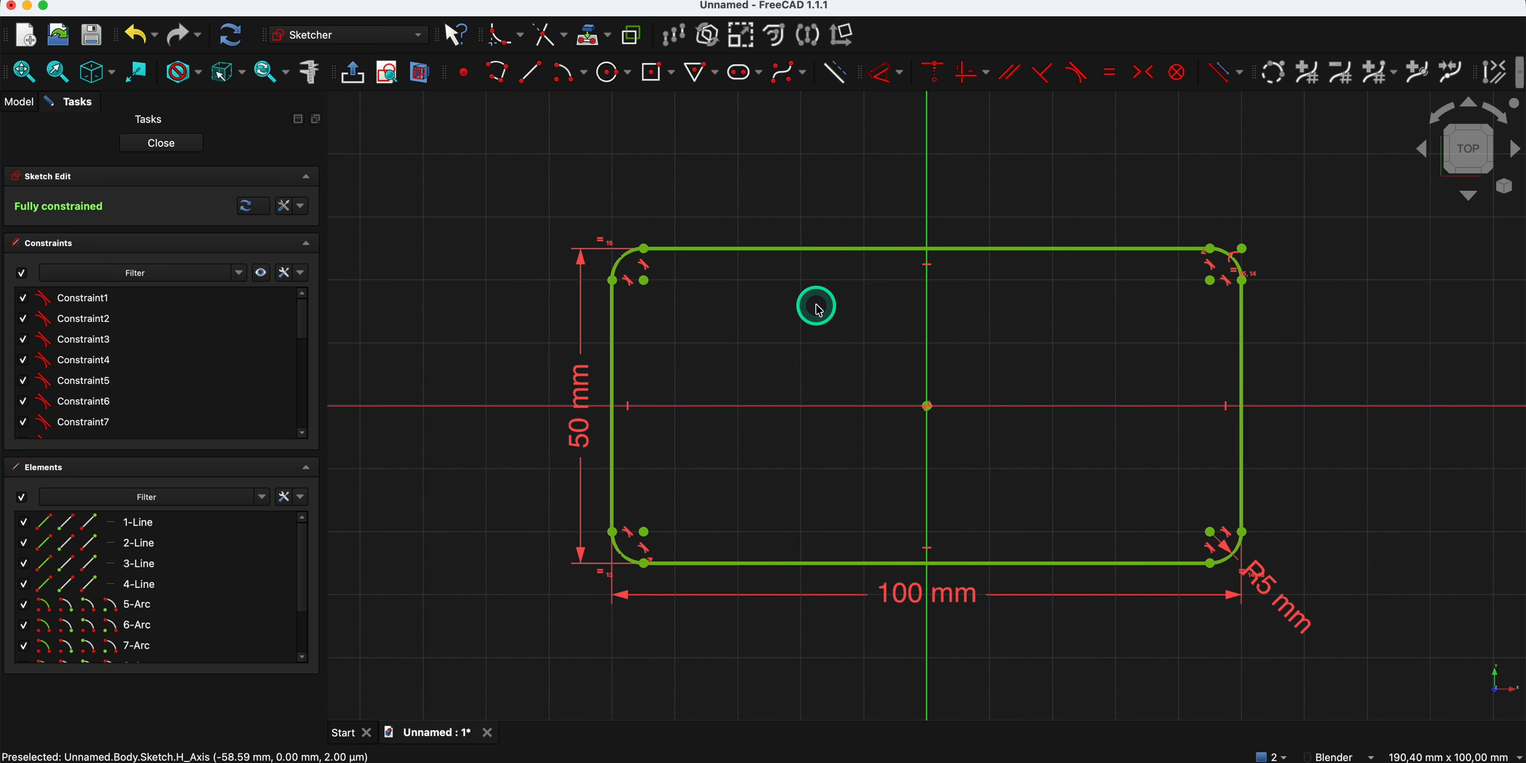
click(169, 143)
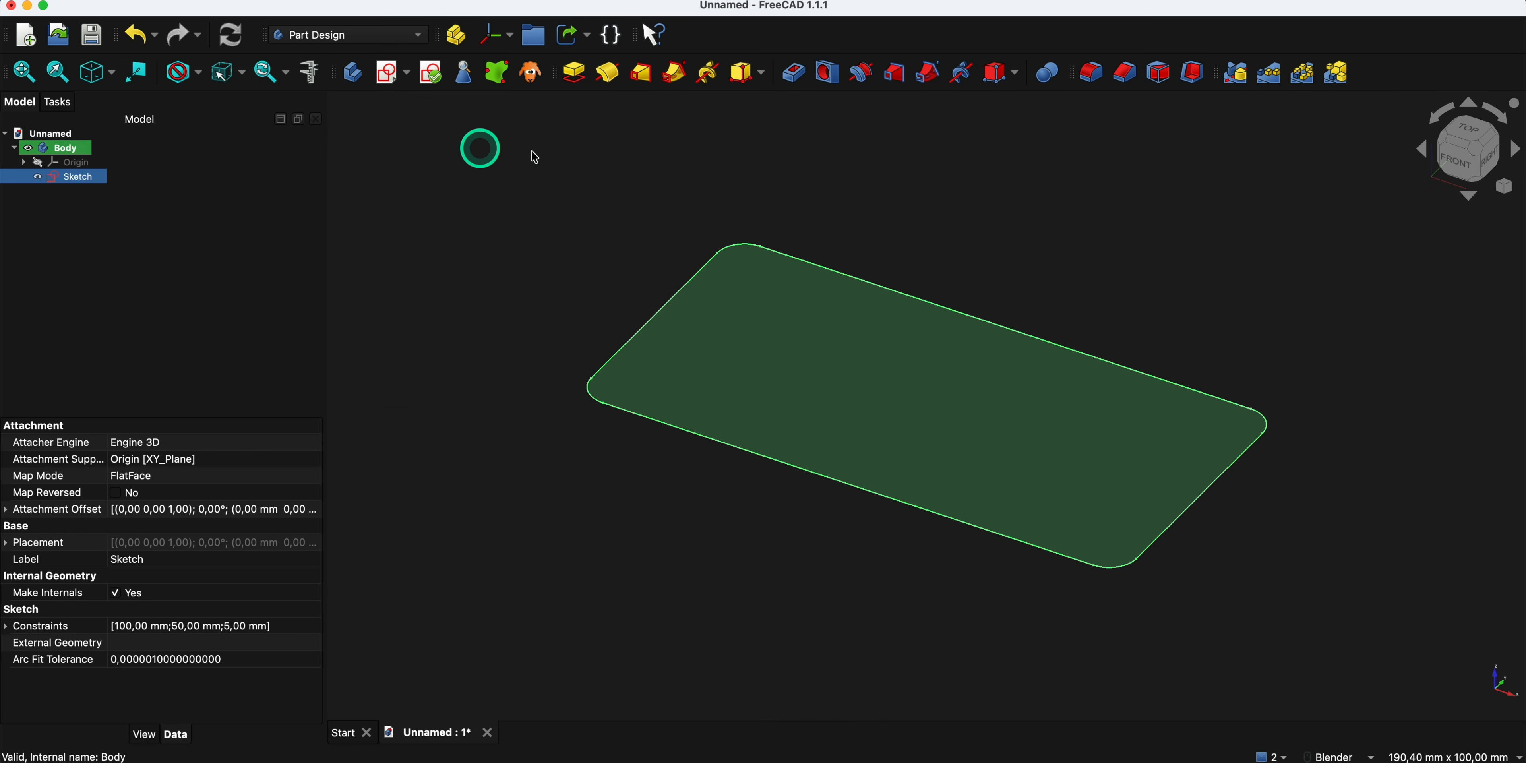
- Pad the rounded rectangle sketch to a length of 5 mm
click(573, 77)
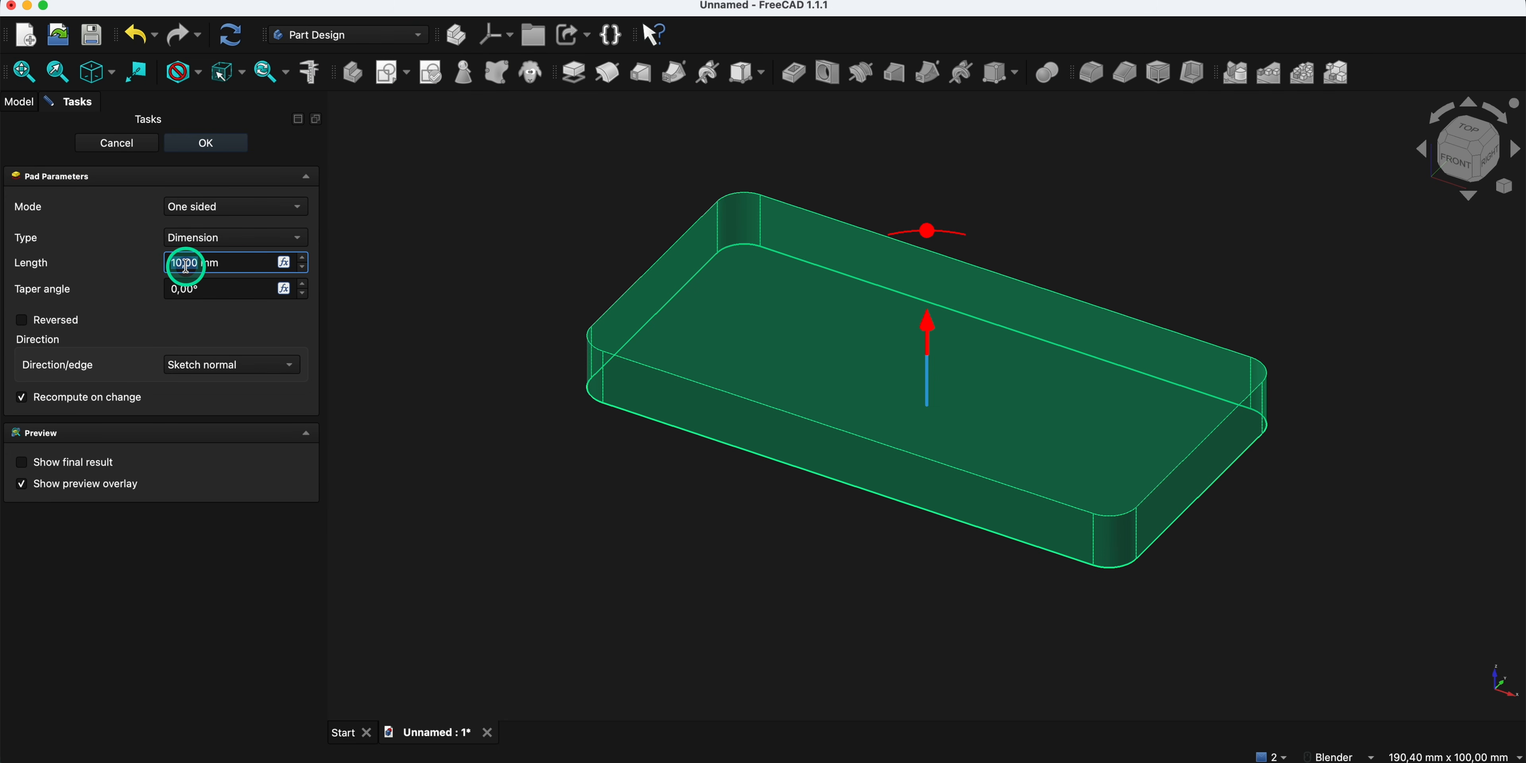
text(5)
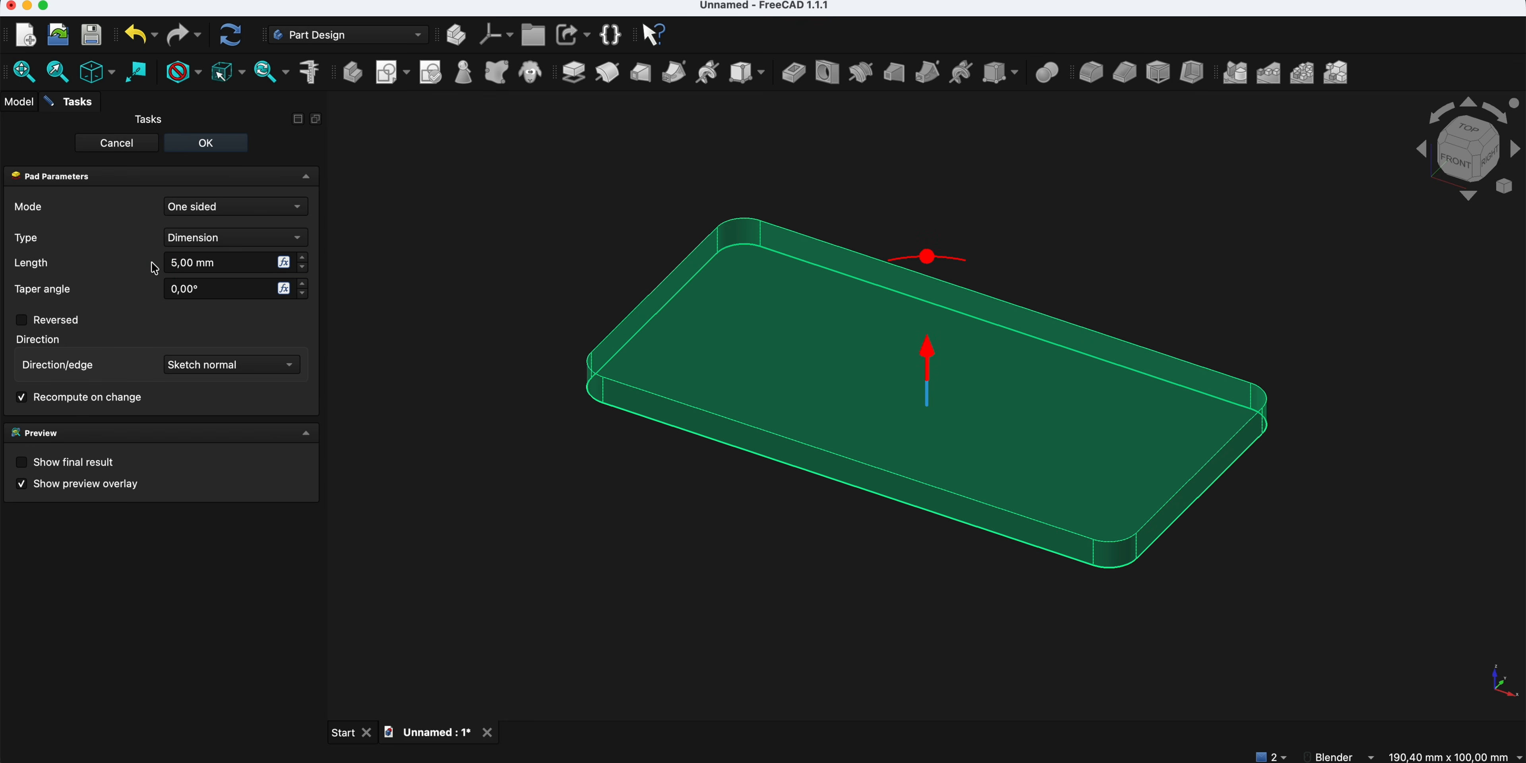
click(204, 143)
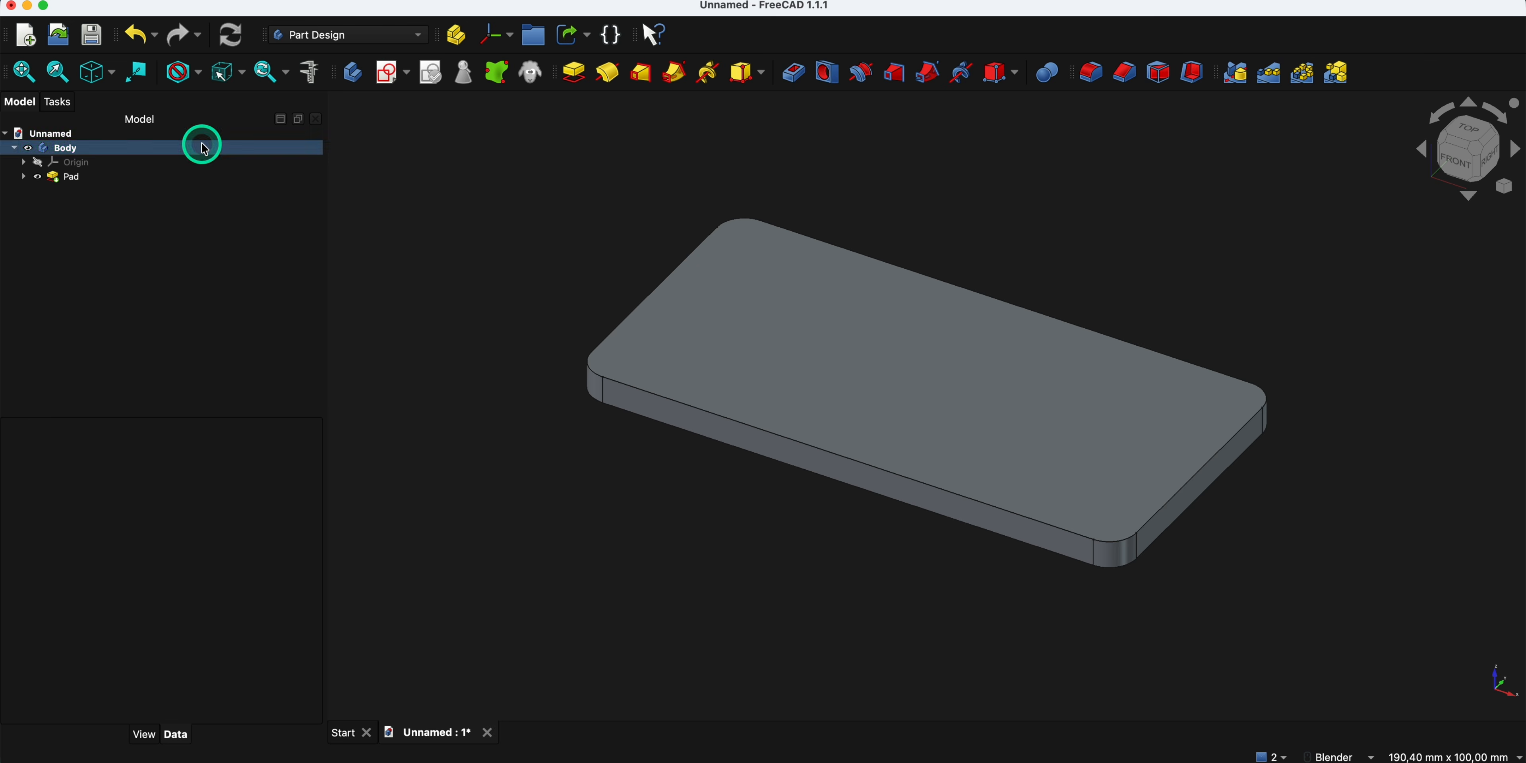
click(566, 106)
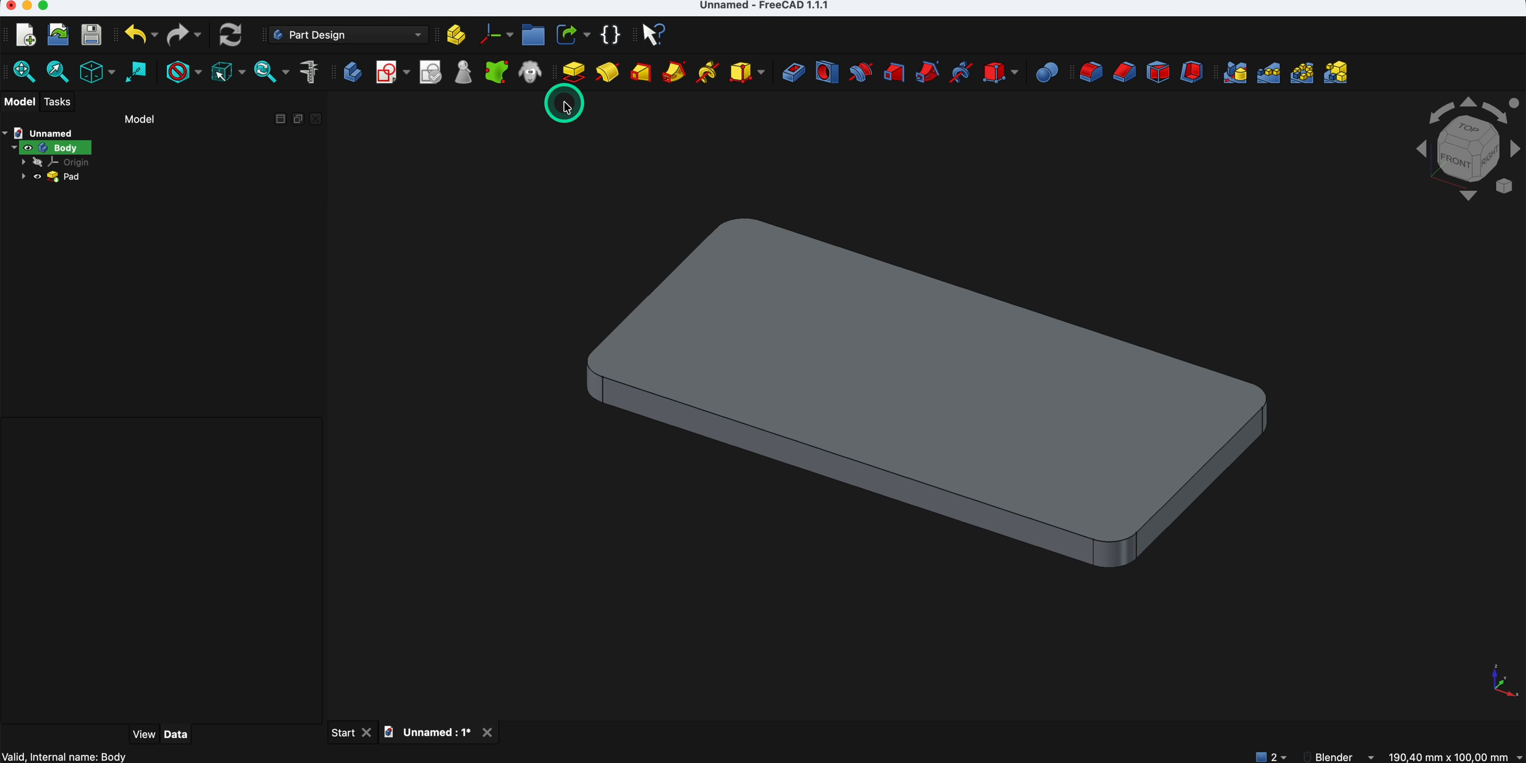
click(578, 145)
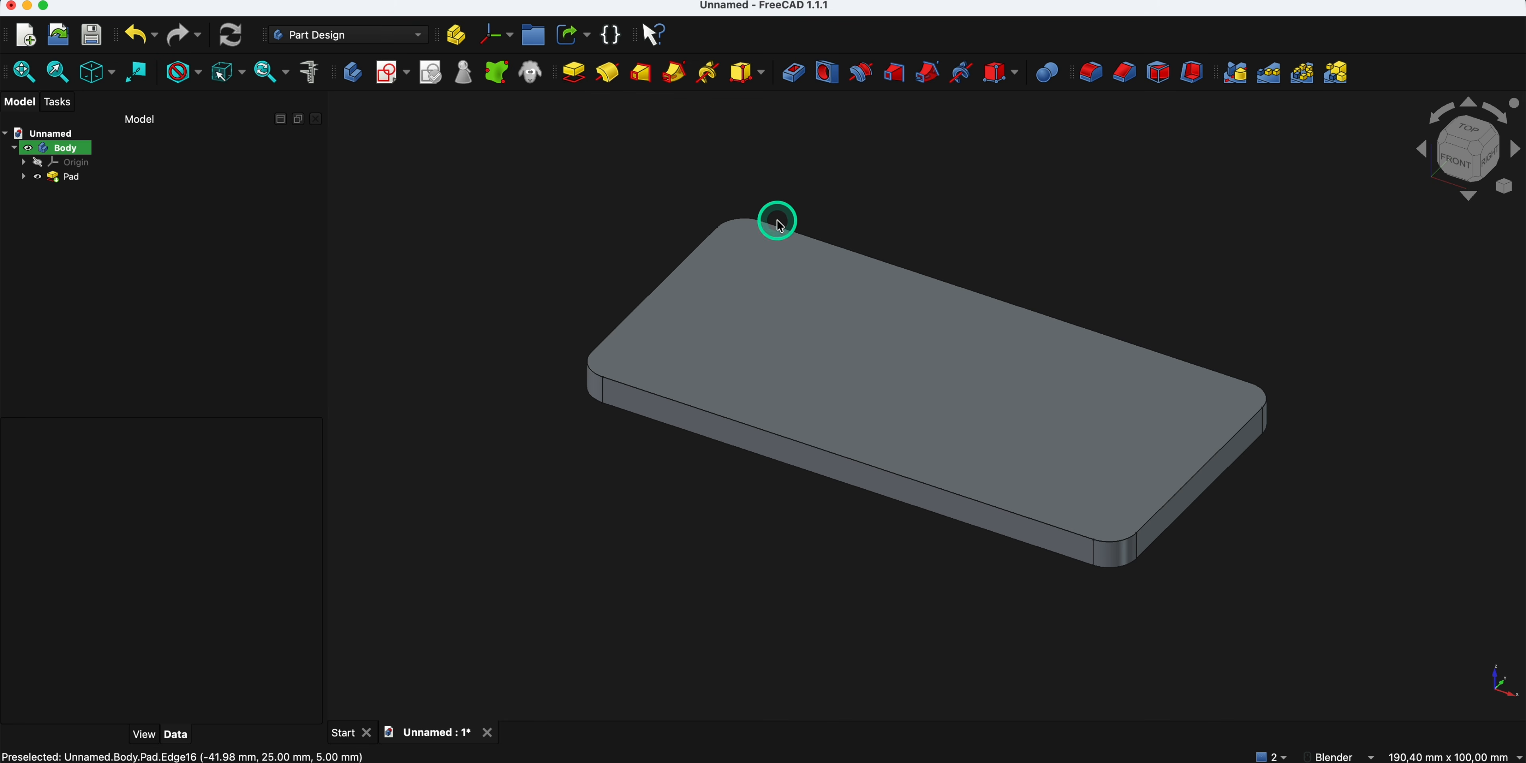
- Sketch a centered rectangle 80 mm wide and 30 mm high at the origin on the plate's top face
click(766, 336)
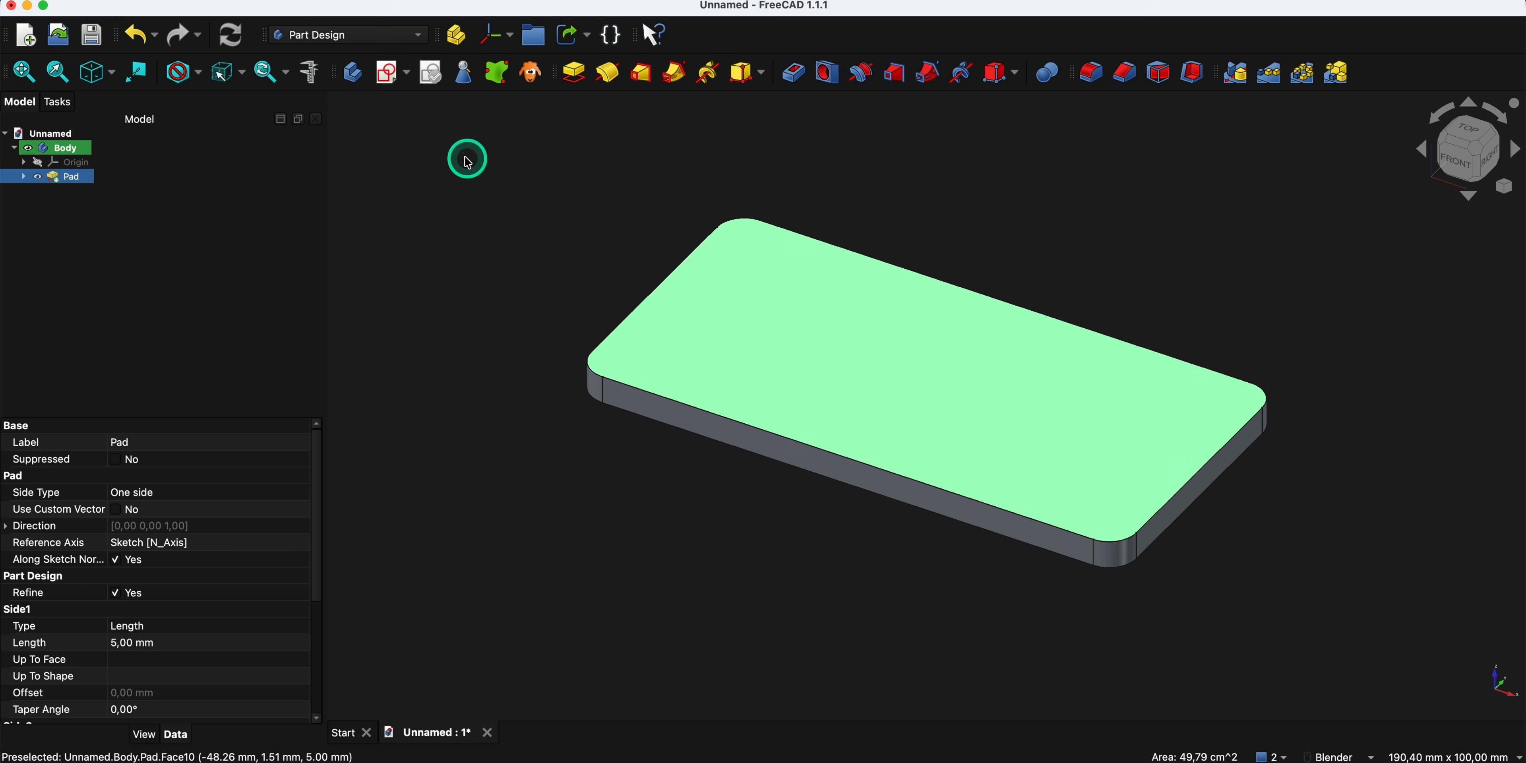
click(386, 77)
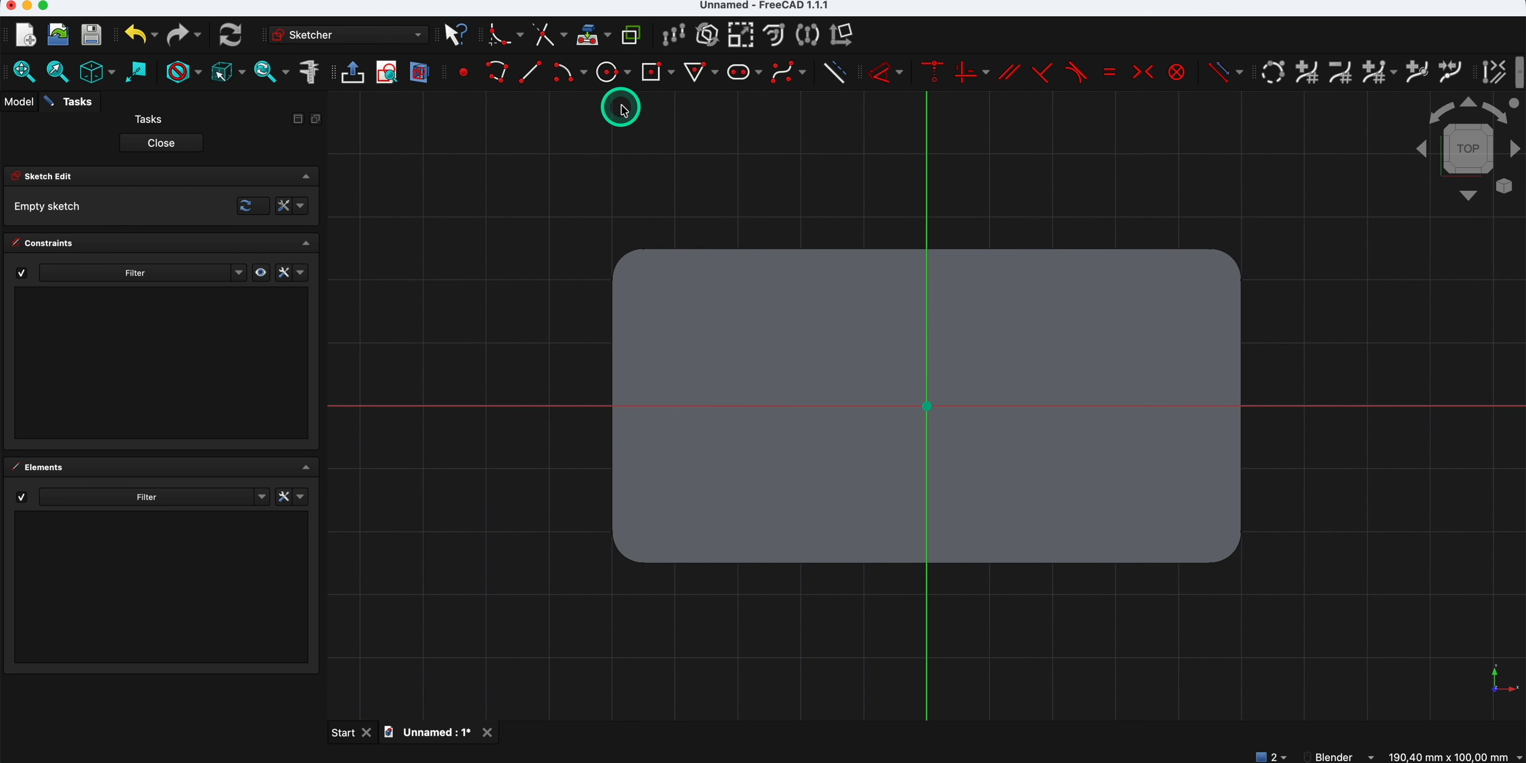
click(654, 76)
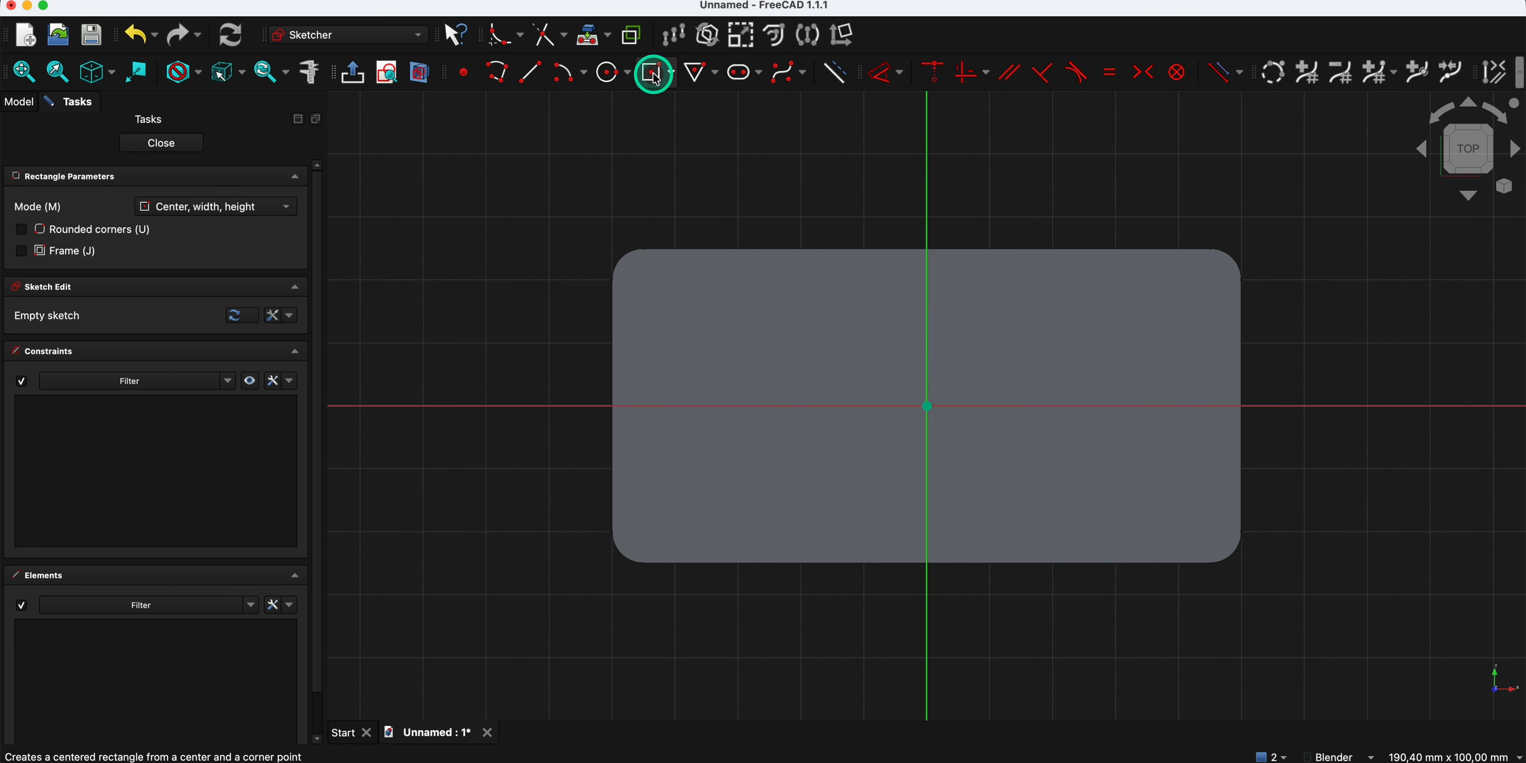
click(928, 406)
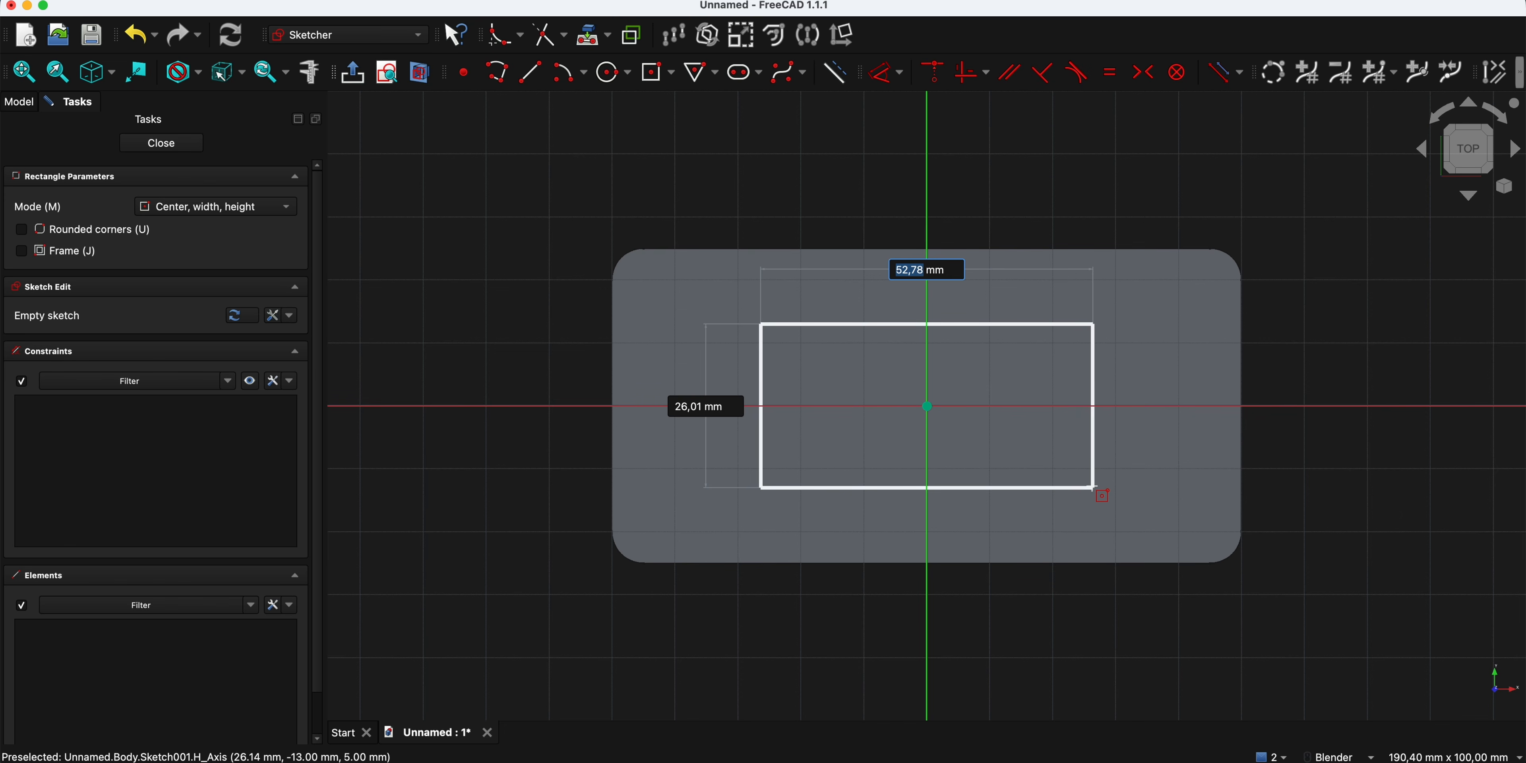
text(80)
key(Tab)
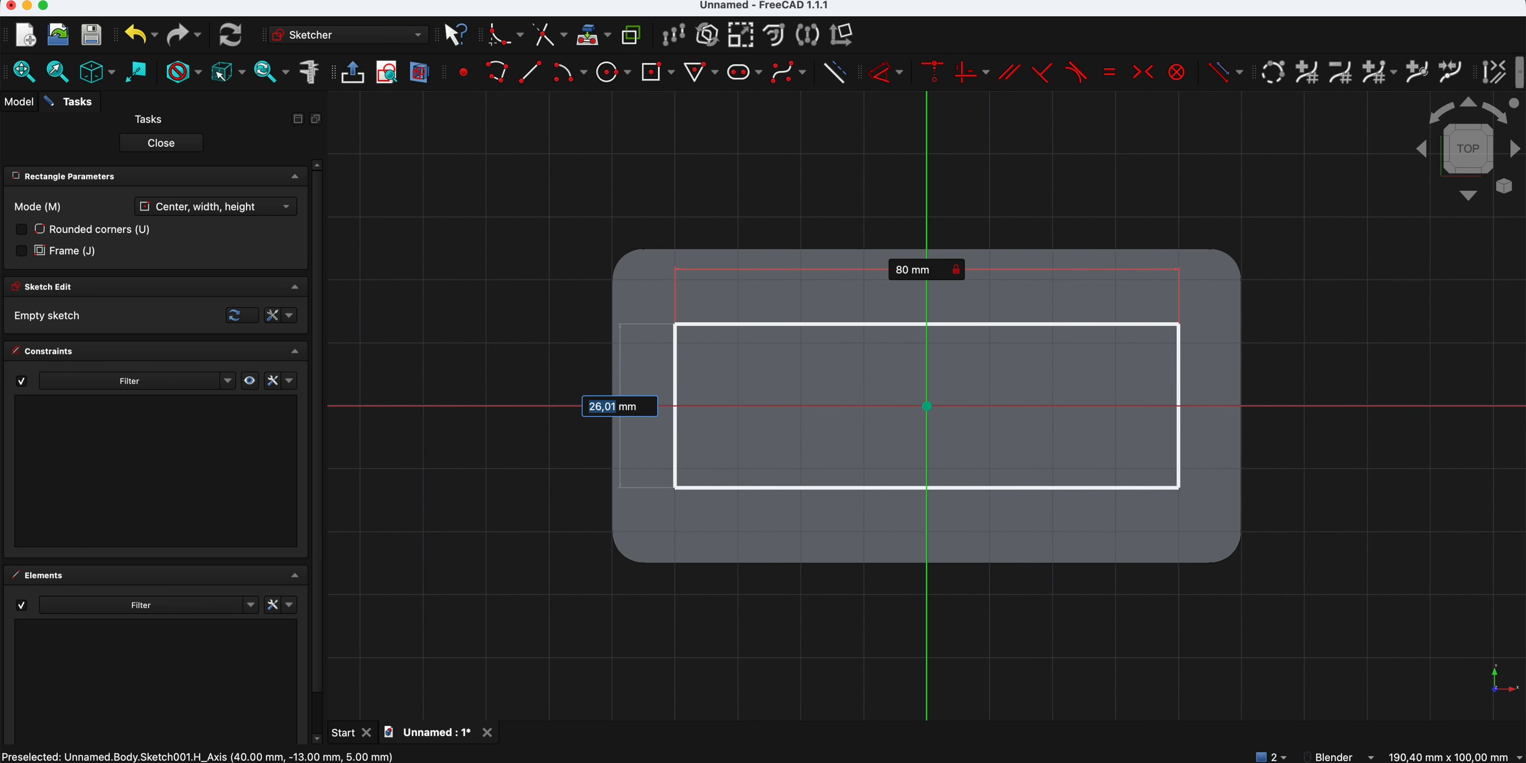
text(30)
key(Return)
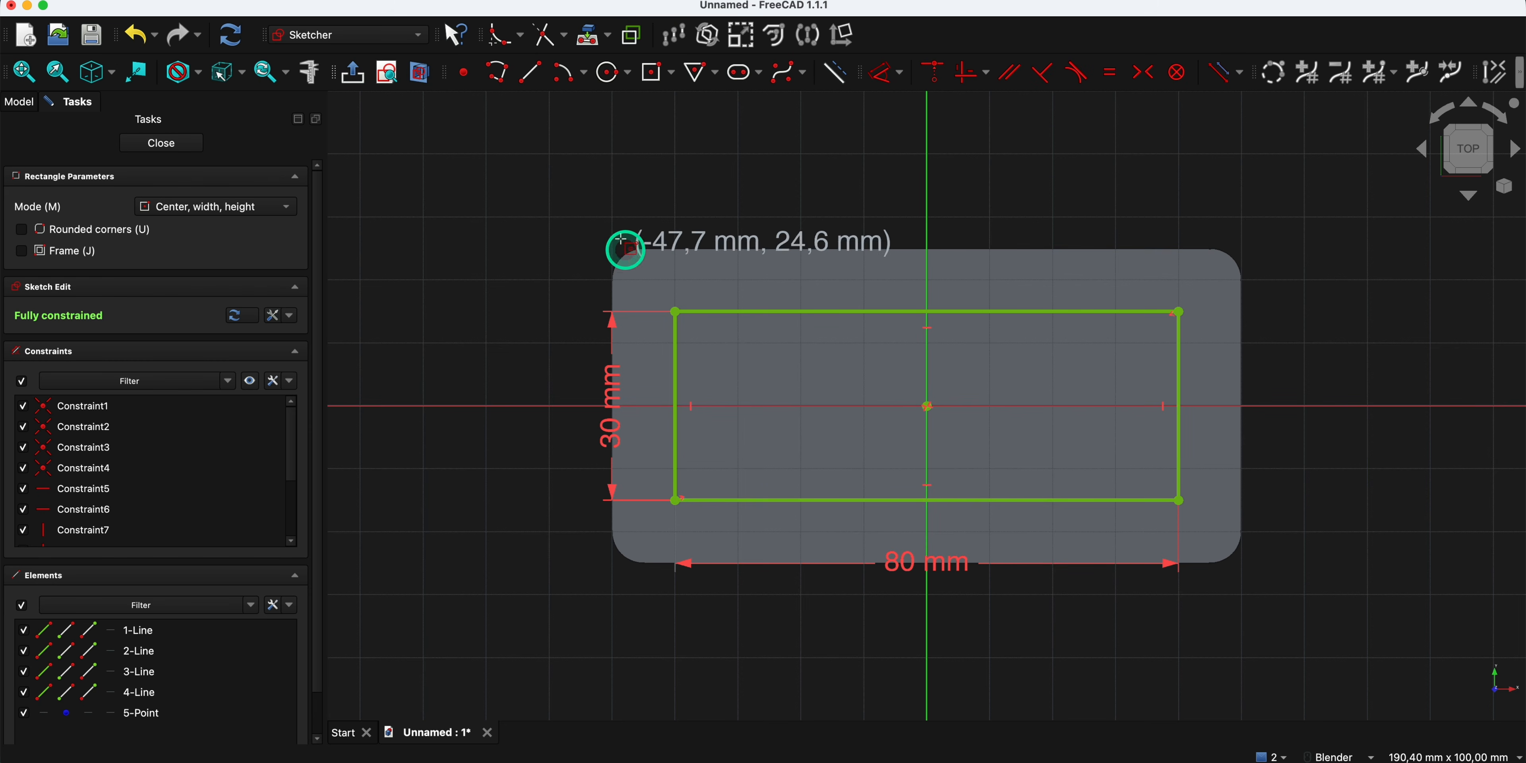
- Fillet the four corners of the 80 by 30 mm rectangle with the corner points preserved
click(505, 40)
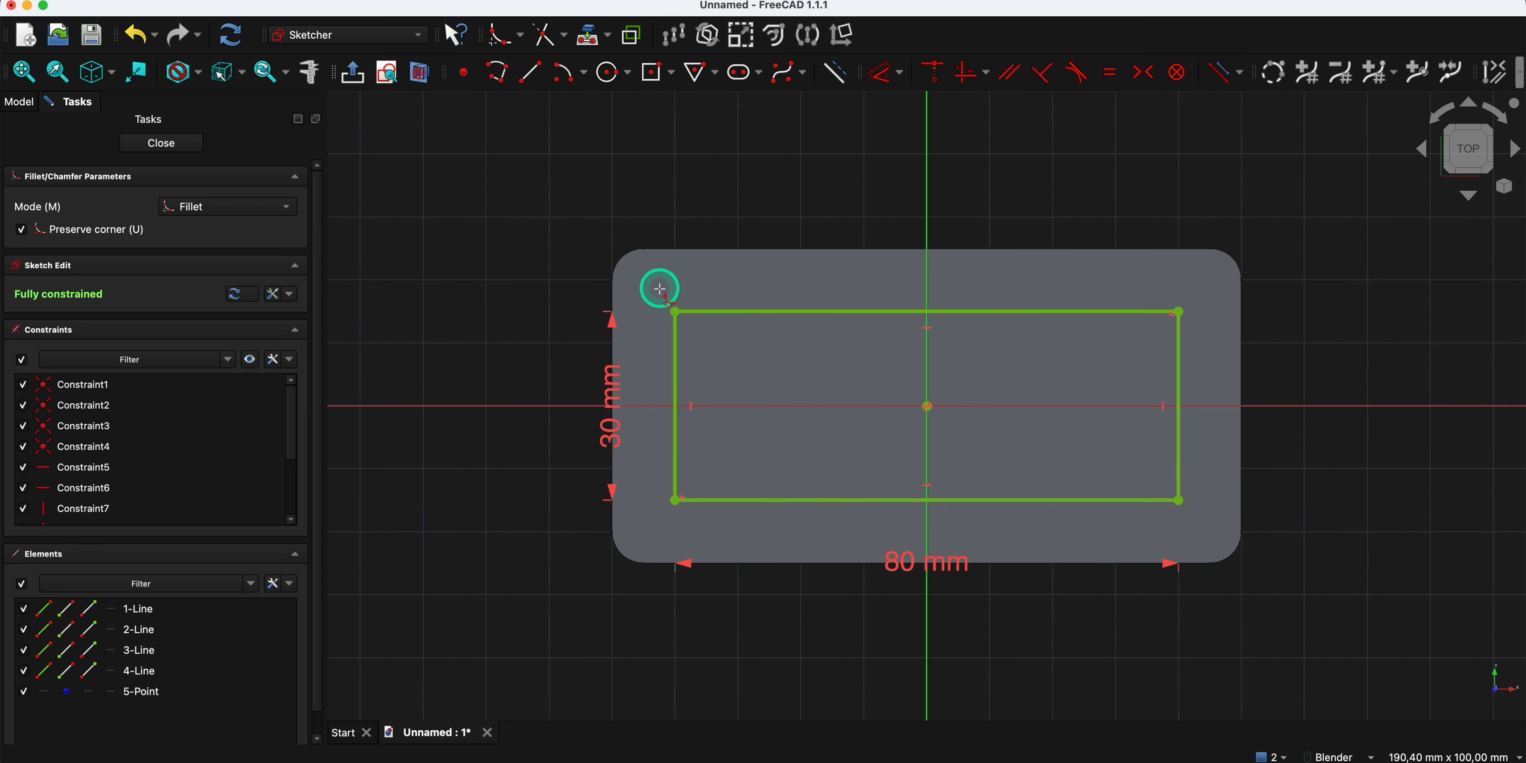
click(677, 312)
click(1179, 312)
click(1179, 500)
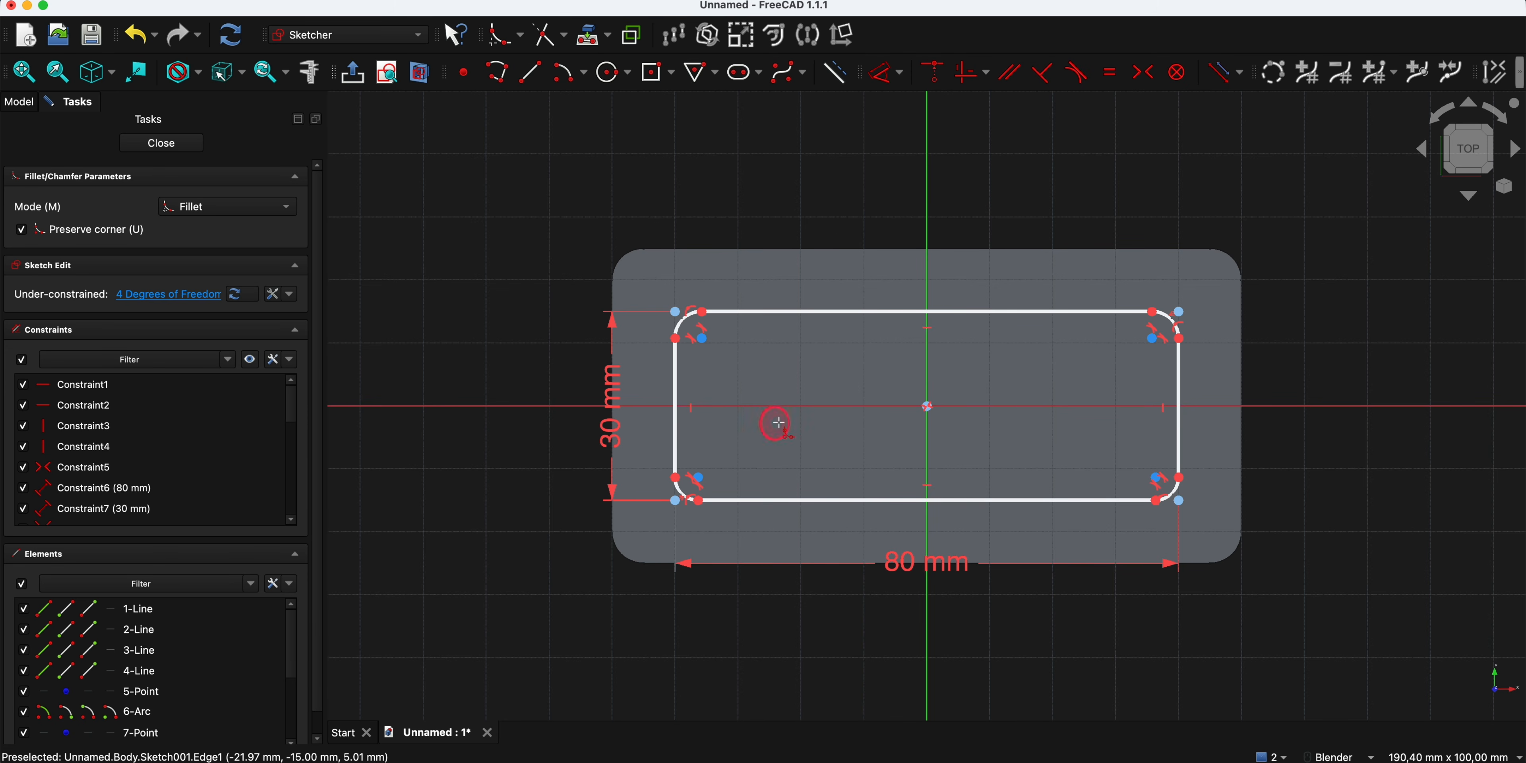
key(Escape)
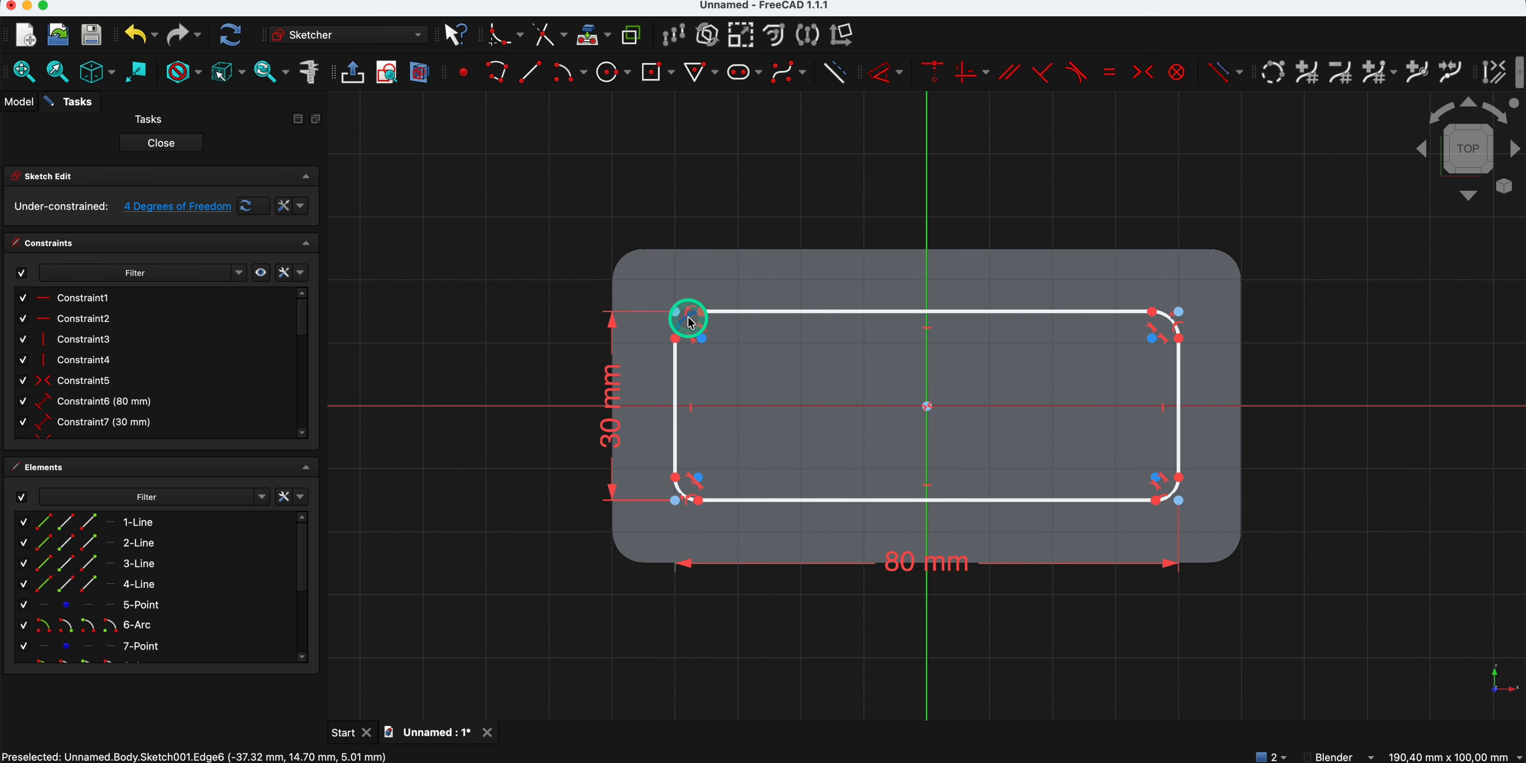
- Dimension the upper-left corner arc of the sketch with a radius of 4 mm
click(692, 323)
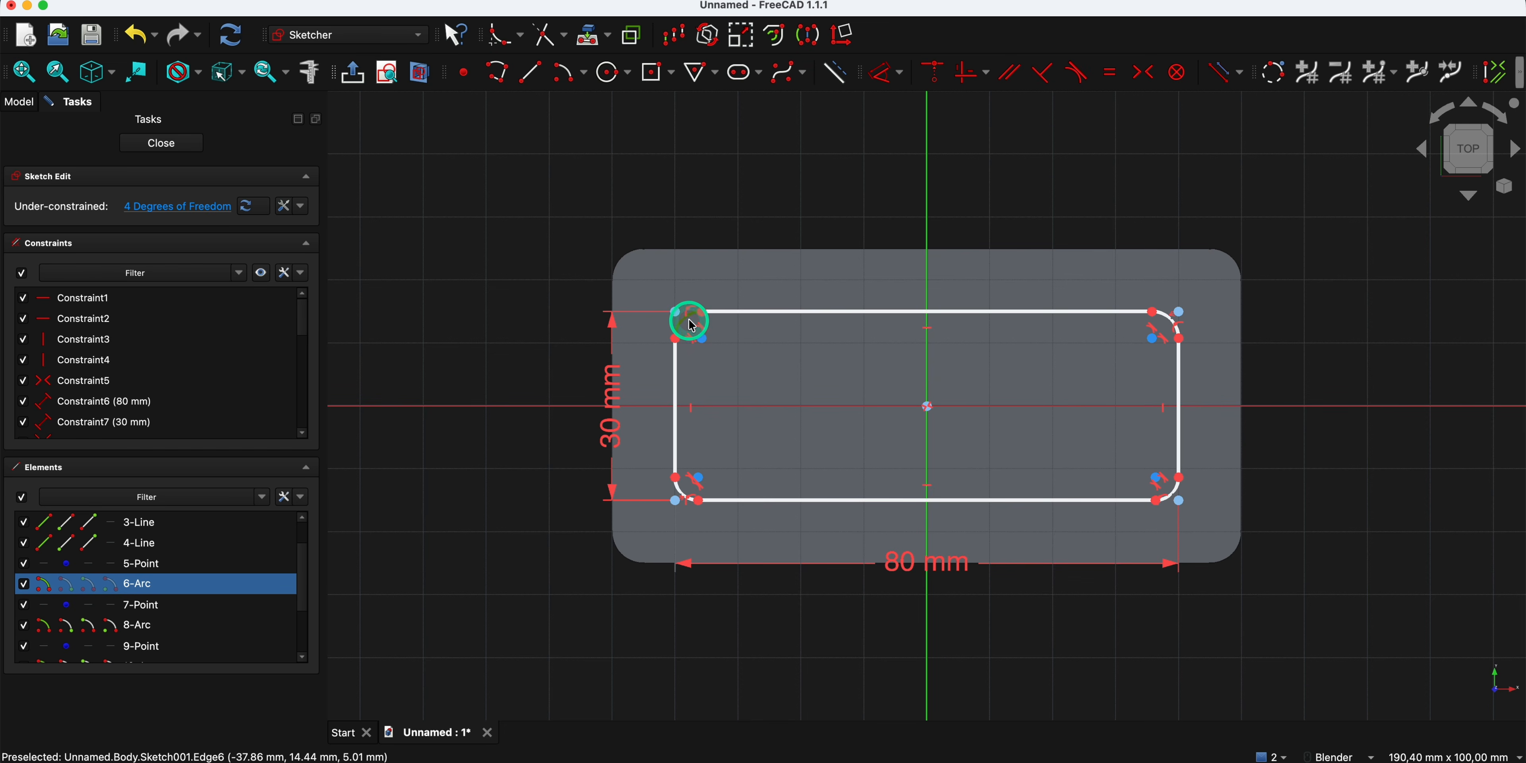
key(d)
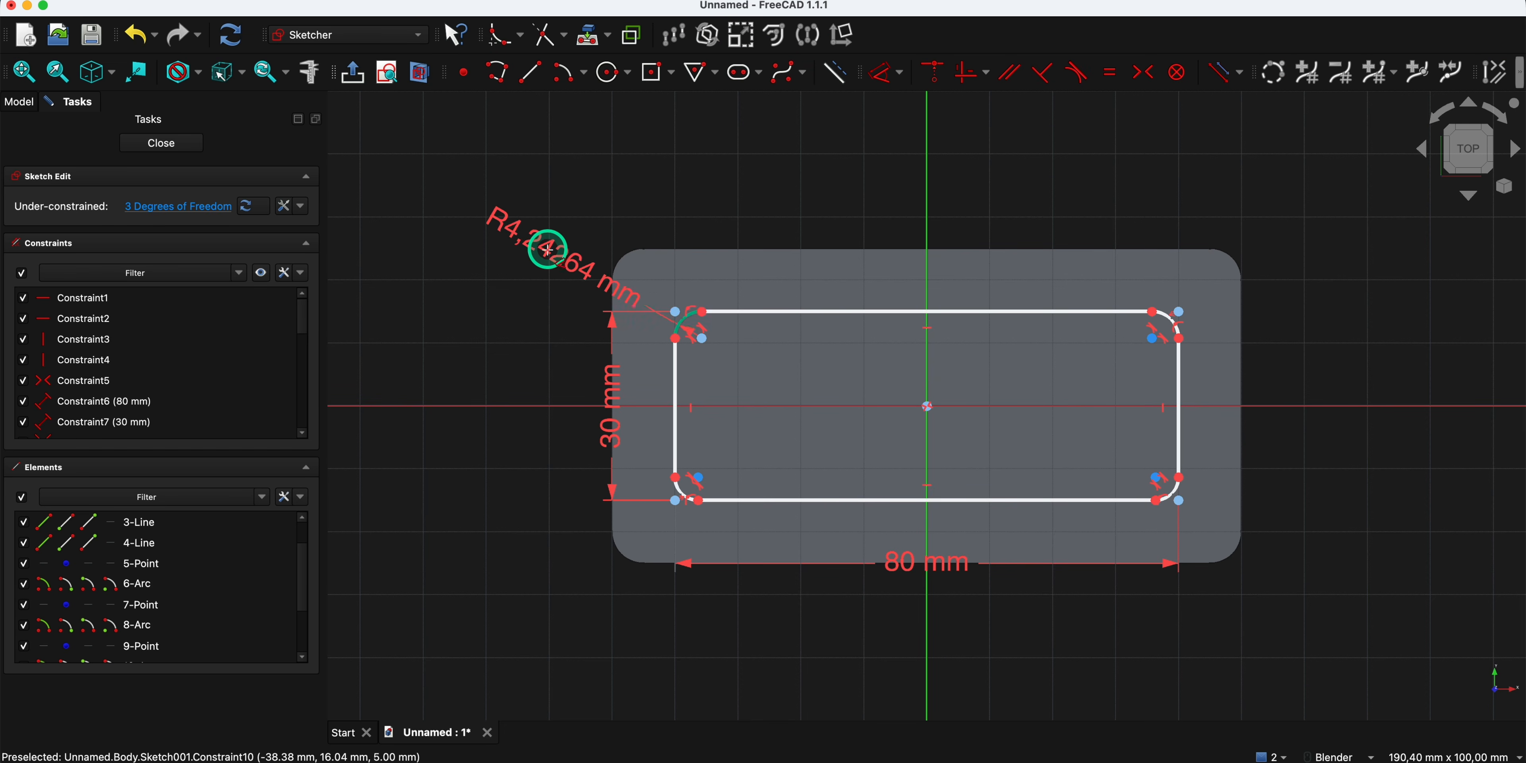
click(553, 233)
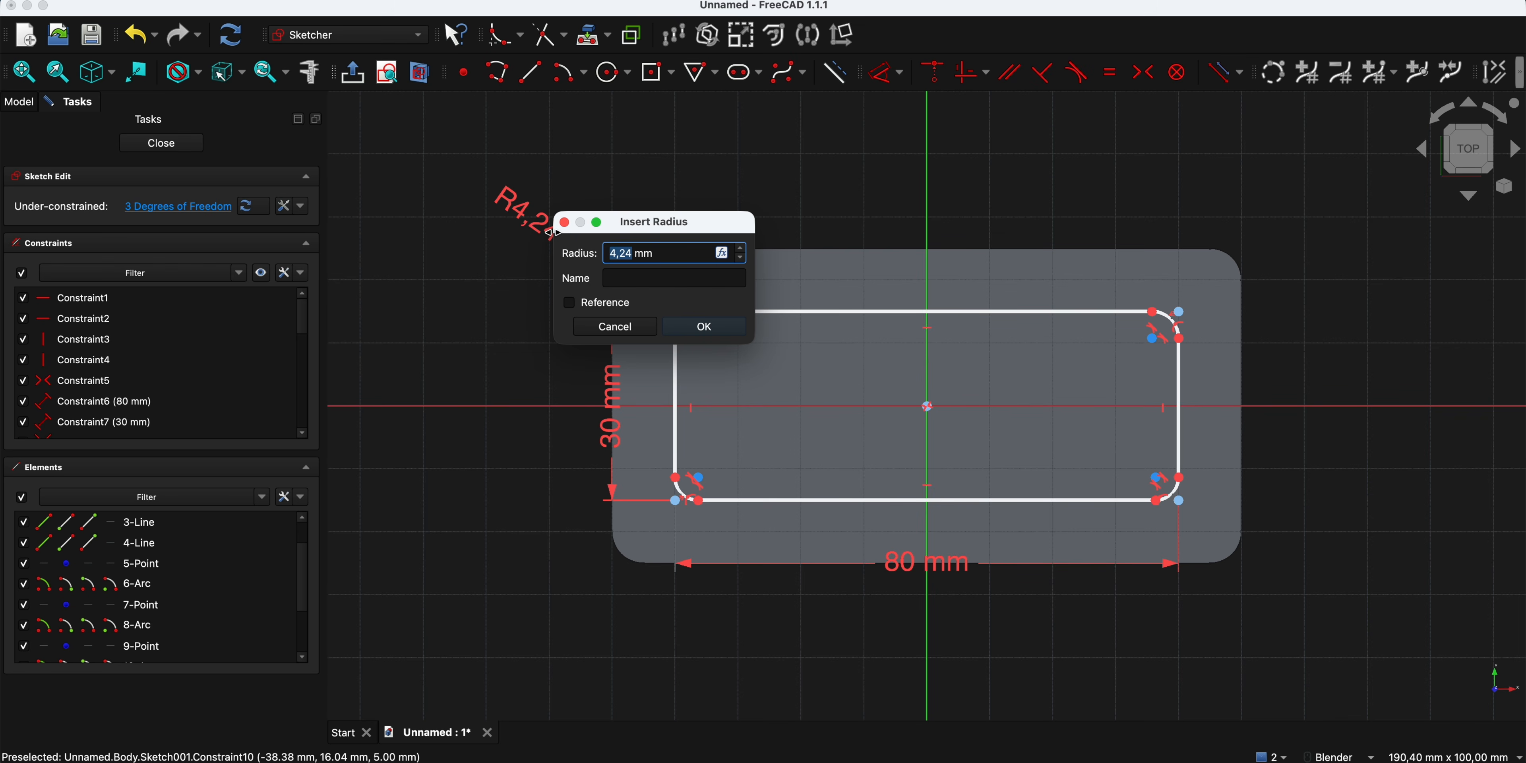
text(4)
key(Return)
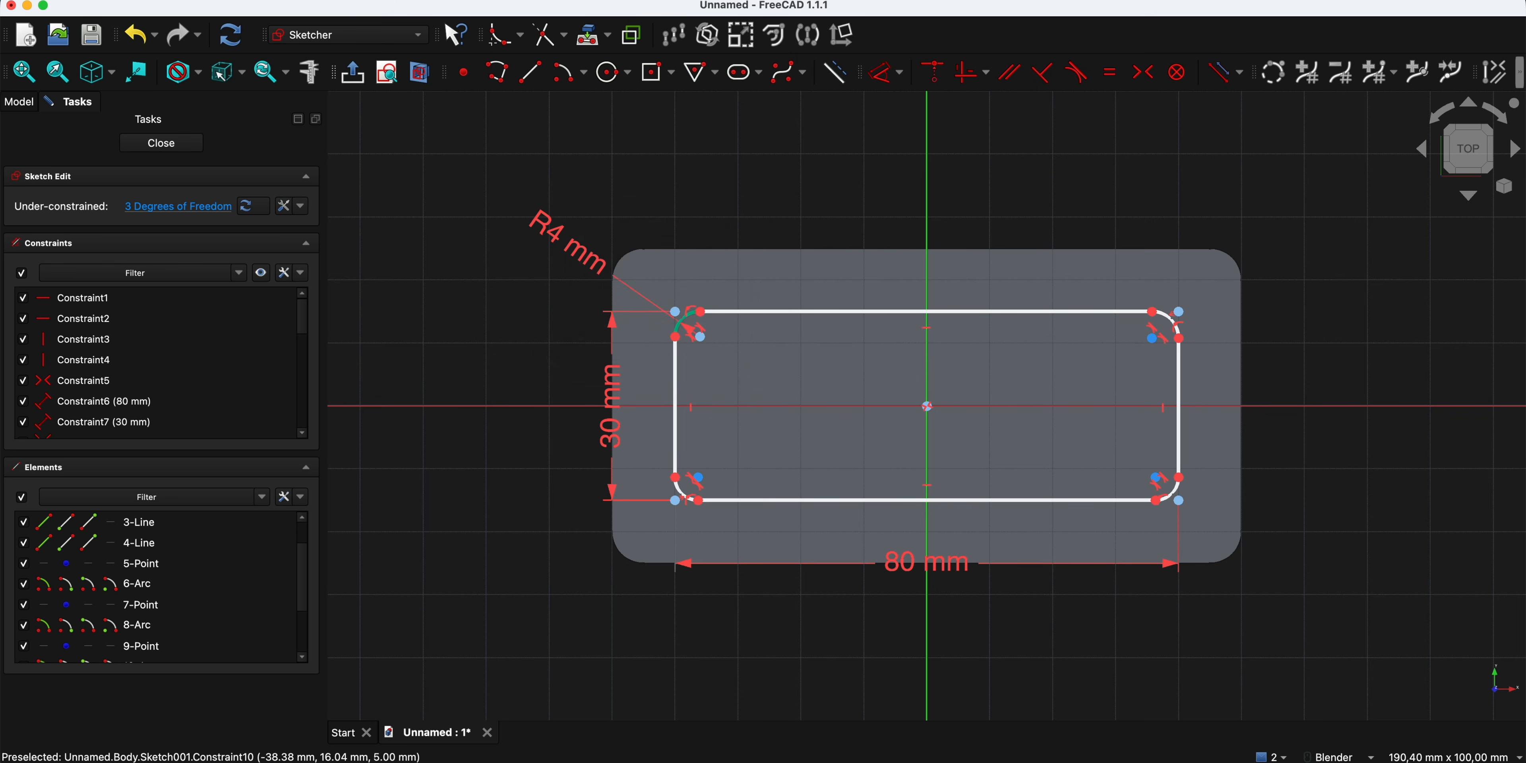
click(588, 190)
- Constrain all four corner arcs of the rectangle to be equal
click(687, 321)
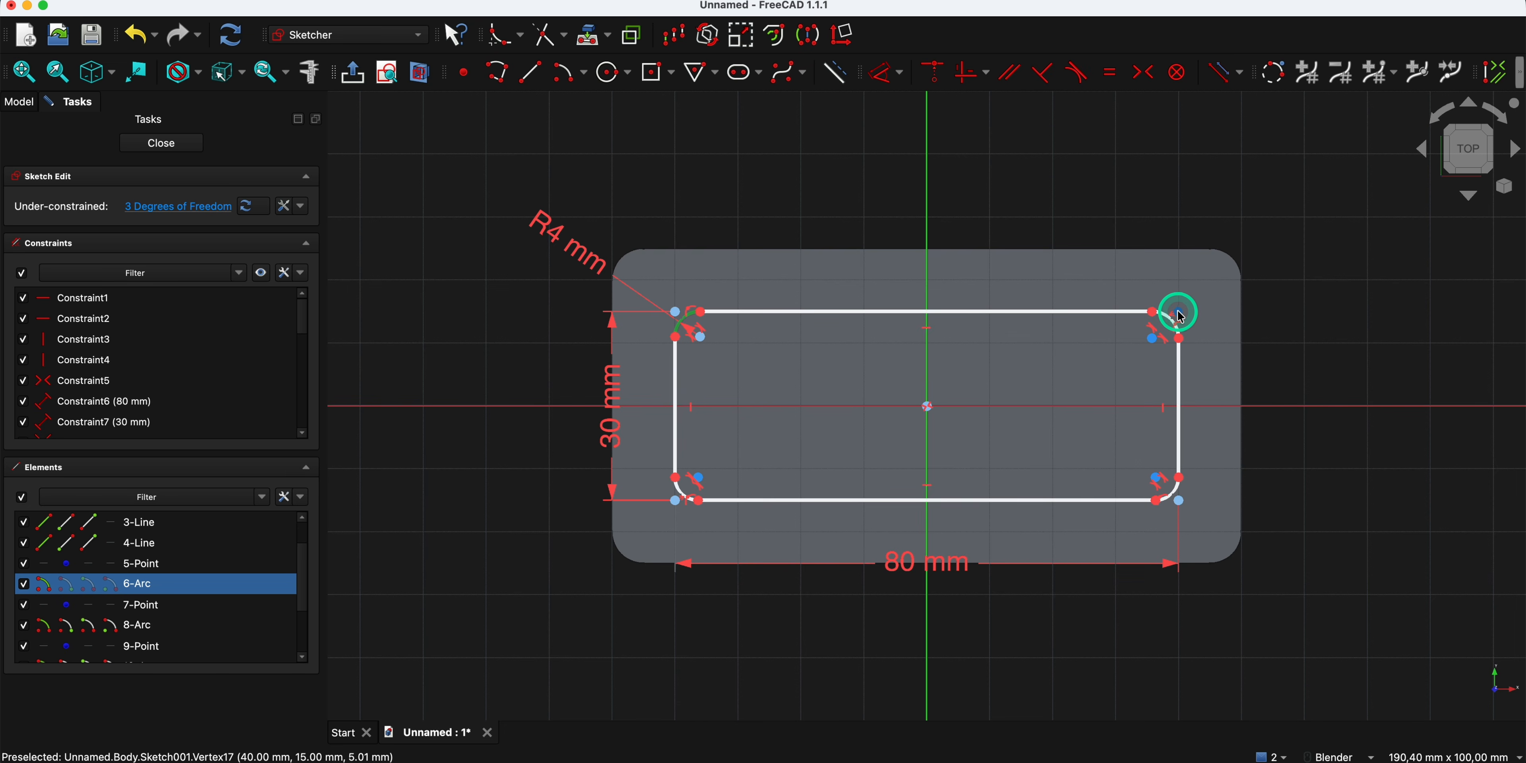
click(1172, 327)
click(1179, 503)
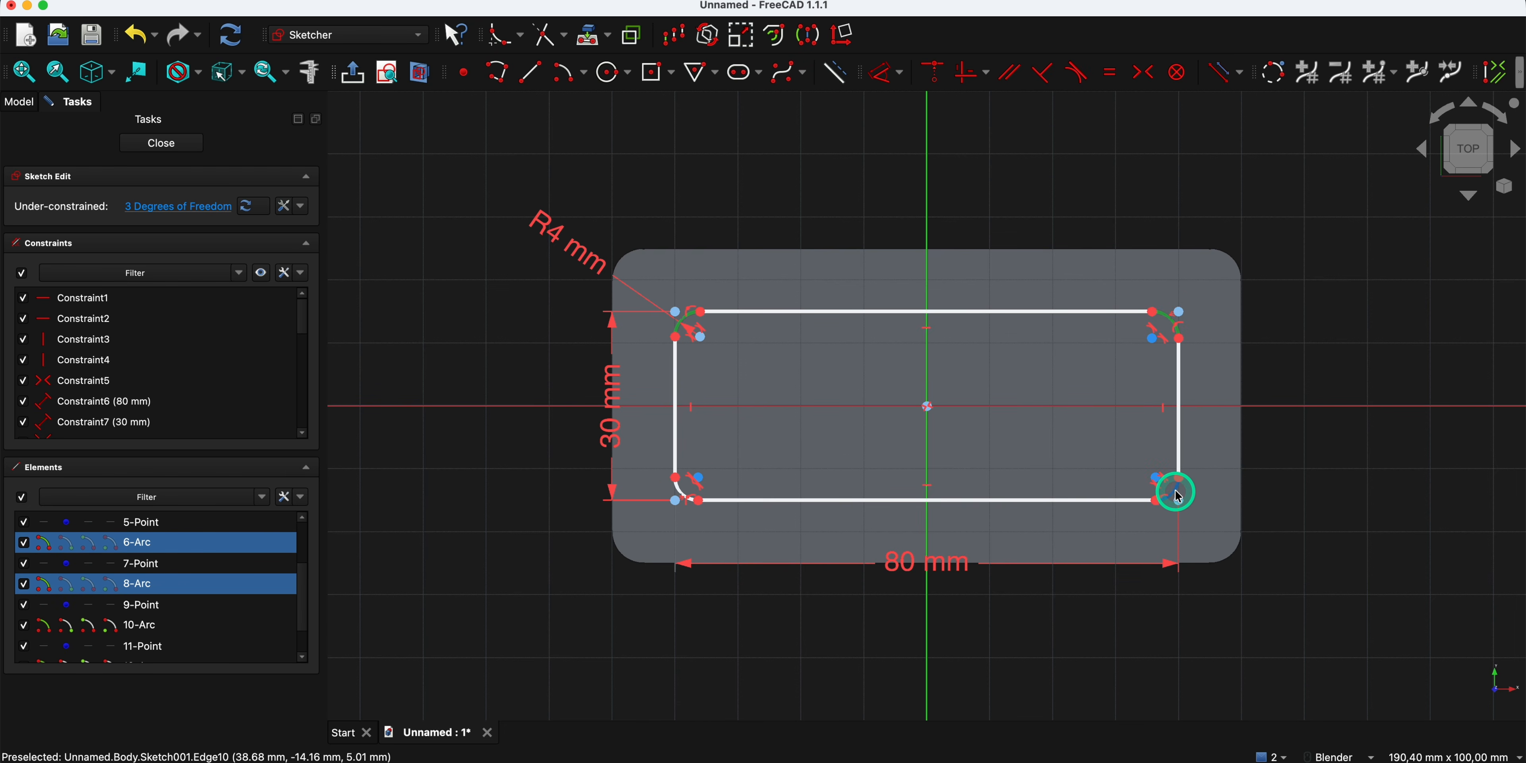
click(692, 483)
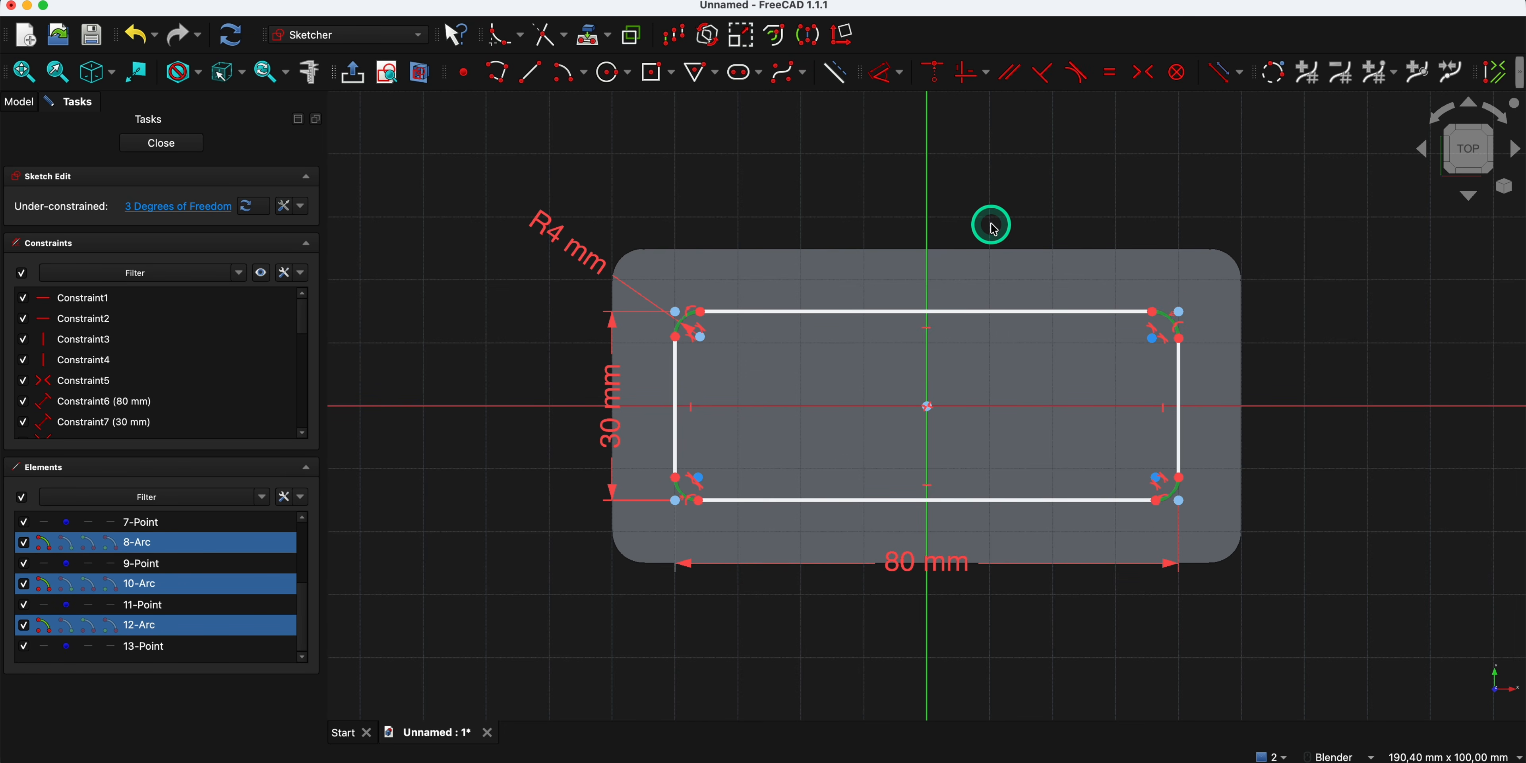
click(1113, 73)
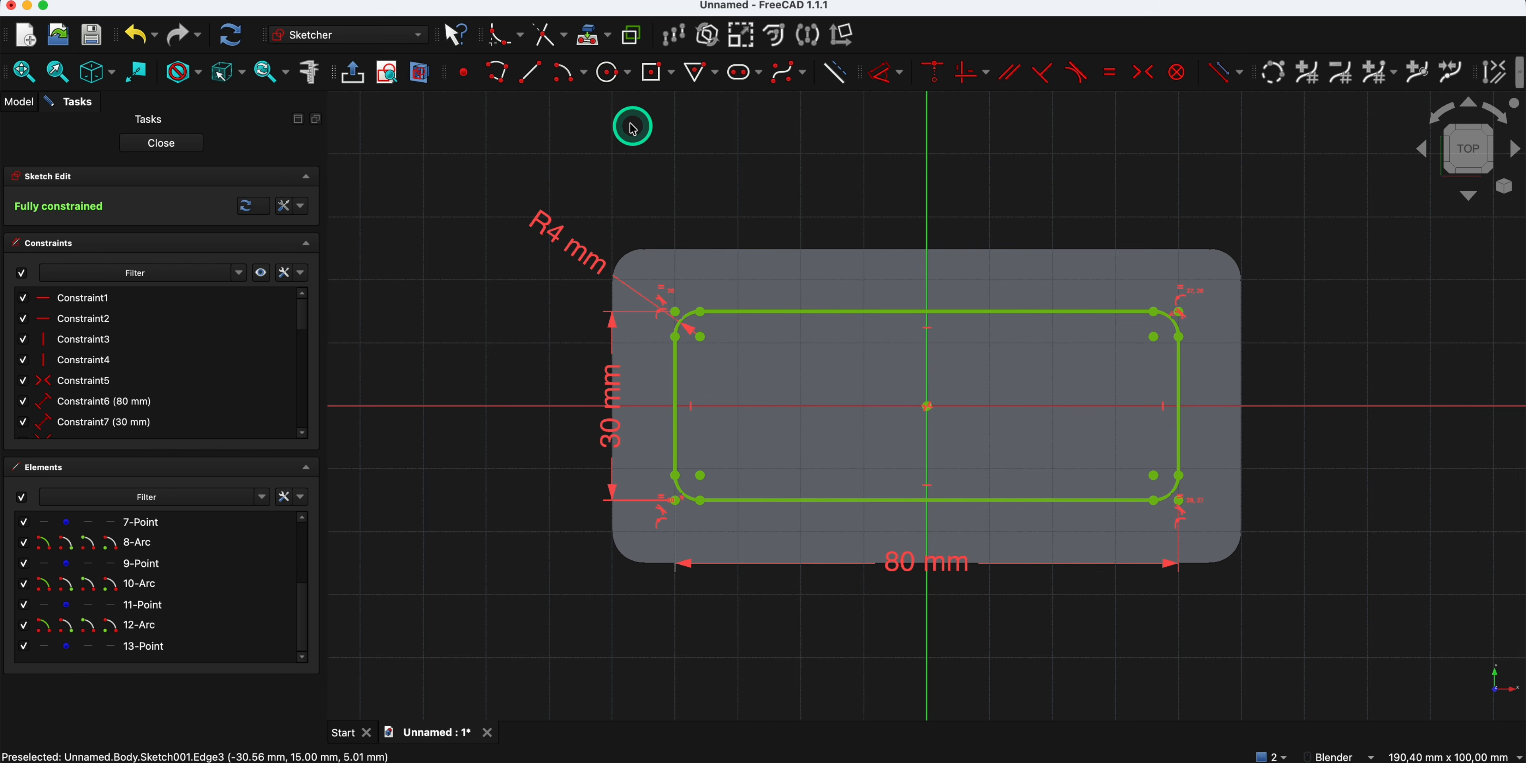
- Draw a 20 mm diameter circle centered where the rectangle's upper edge meets the vertical axis
click(615, 80)
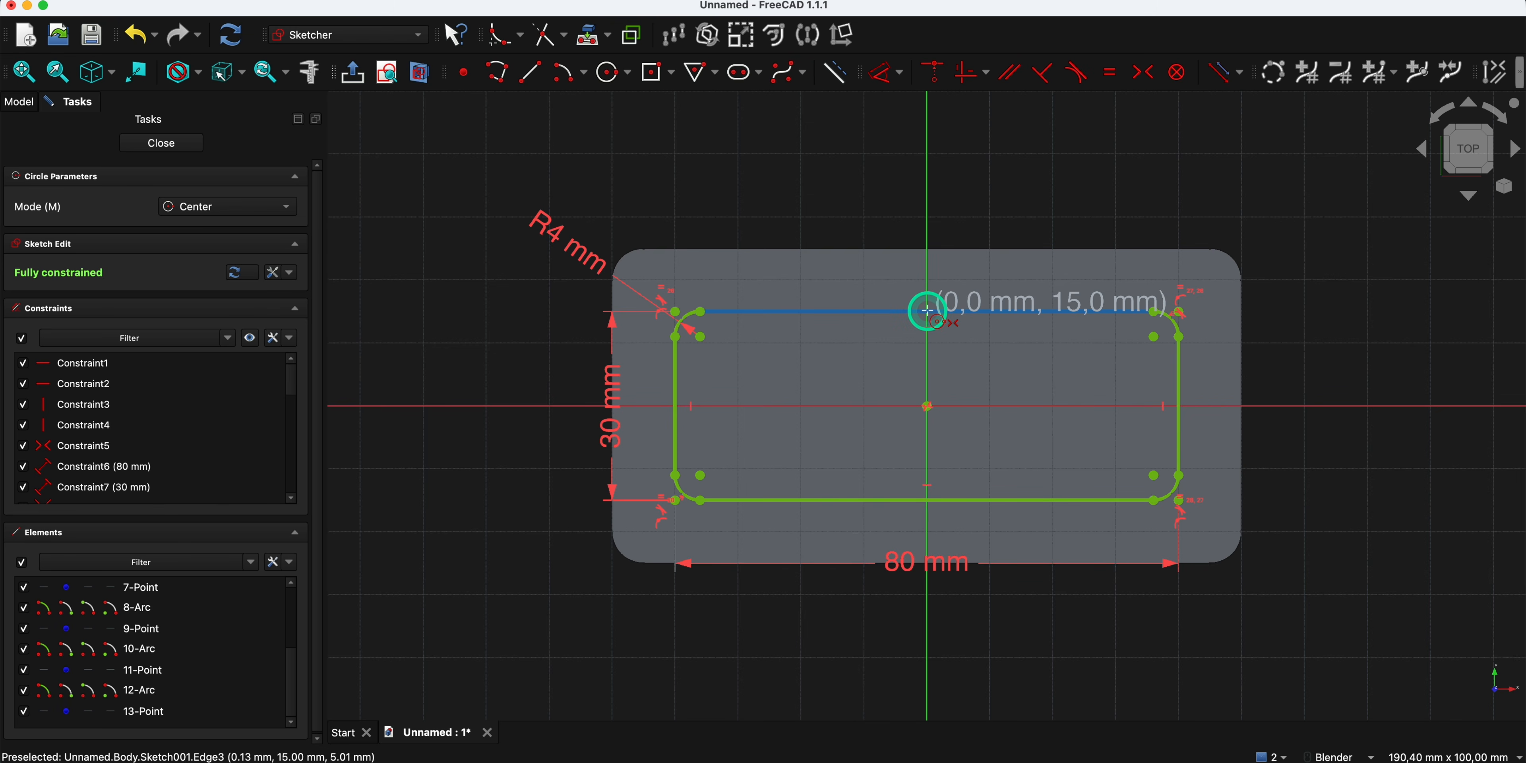
click(928, 311)
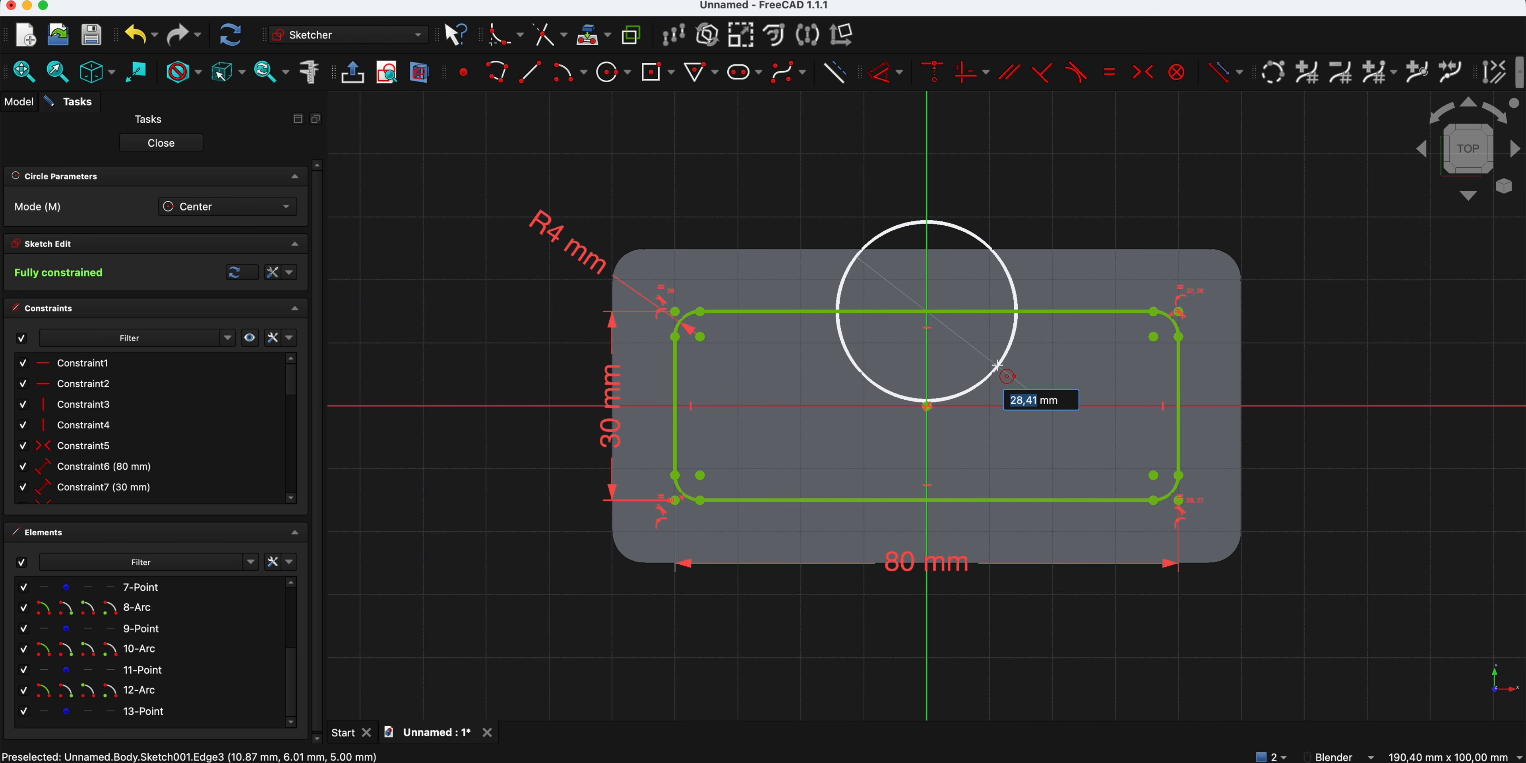
click(964, 329)
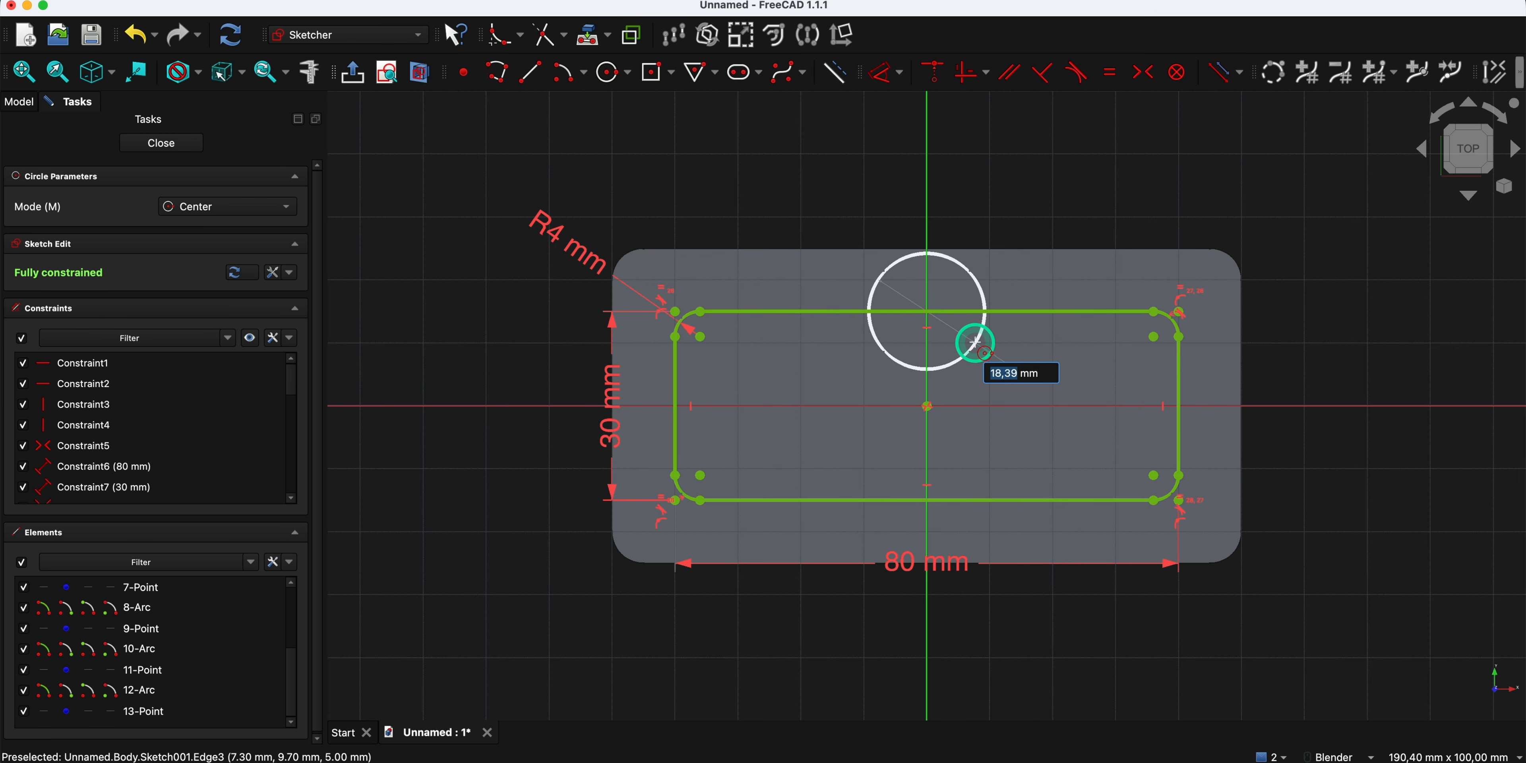
text(20)
key(Return)
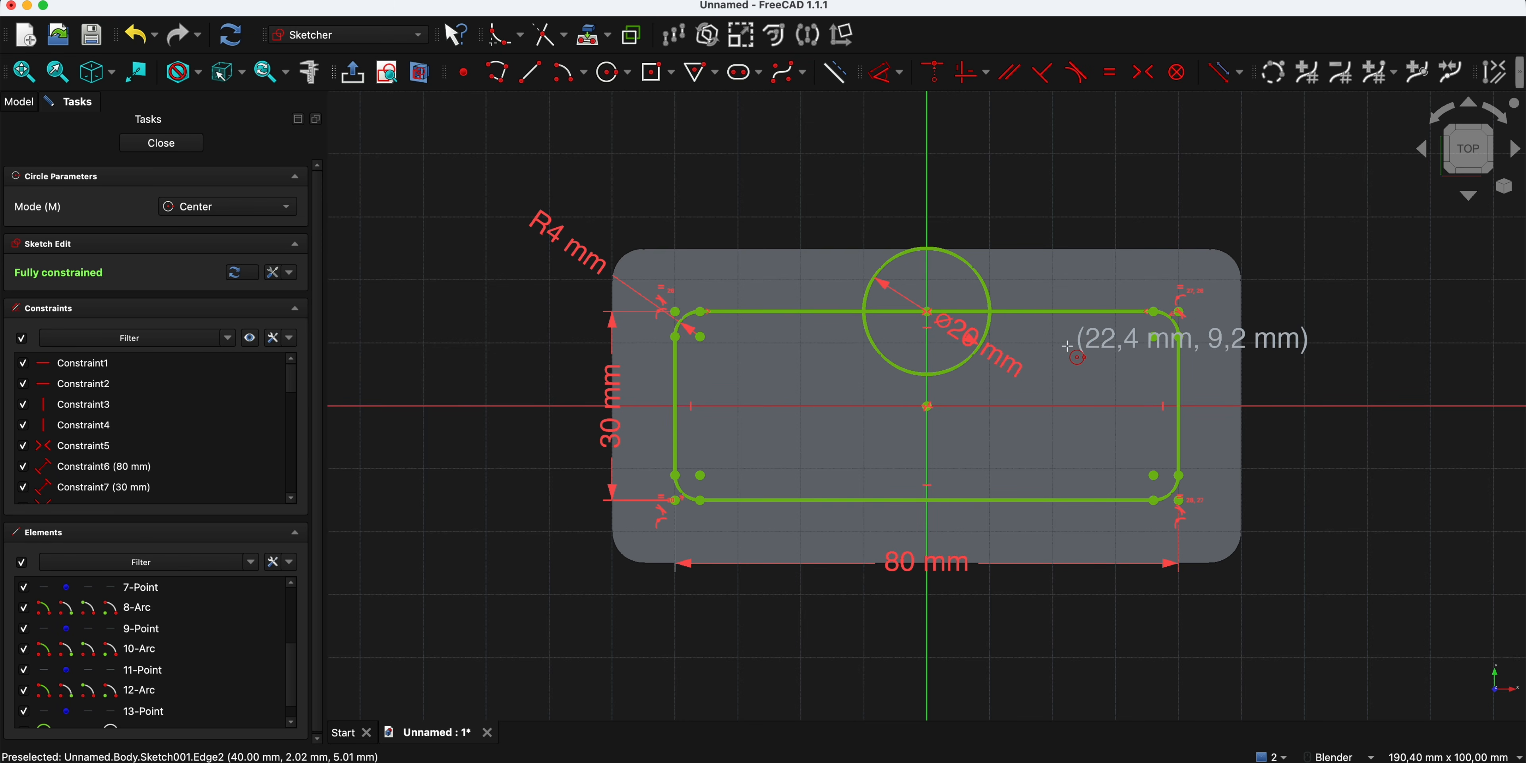
- Draw a 10 mm diameter circle centered where the rectangle's right edge meets the horizontal axis
click(1179, 405)
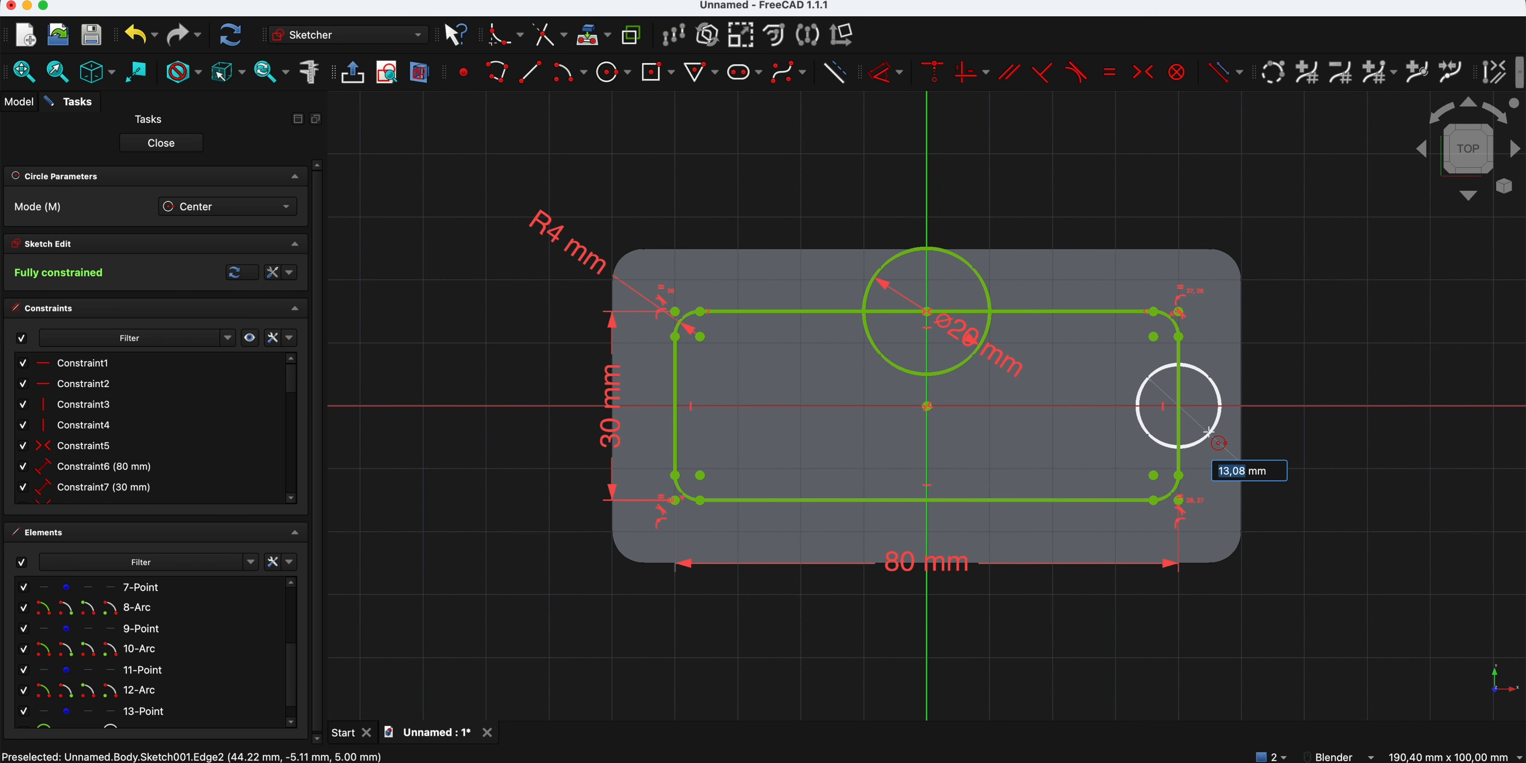
text(10)
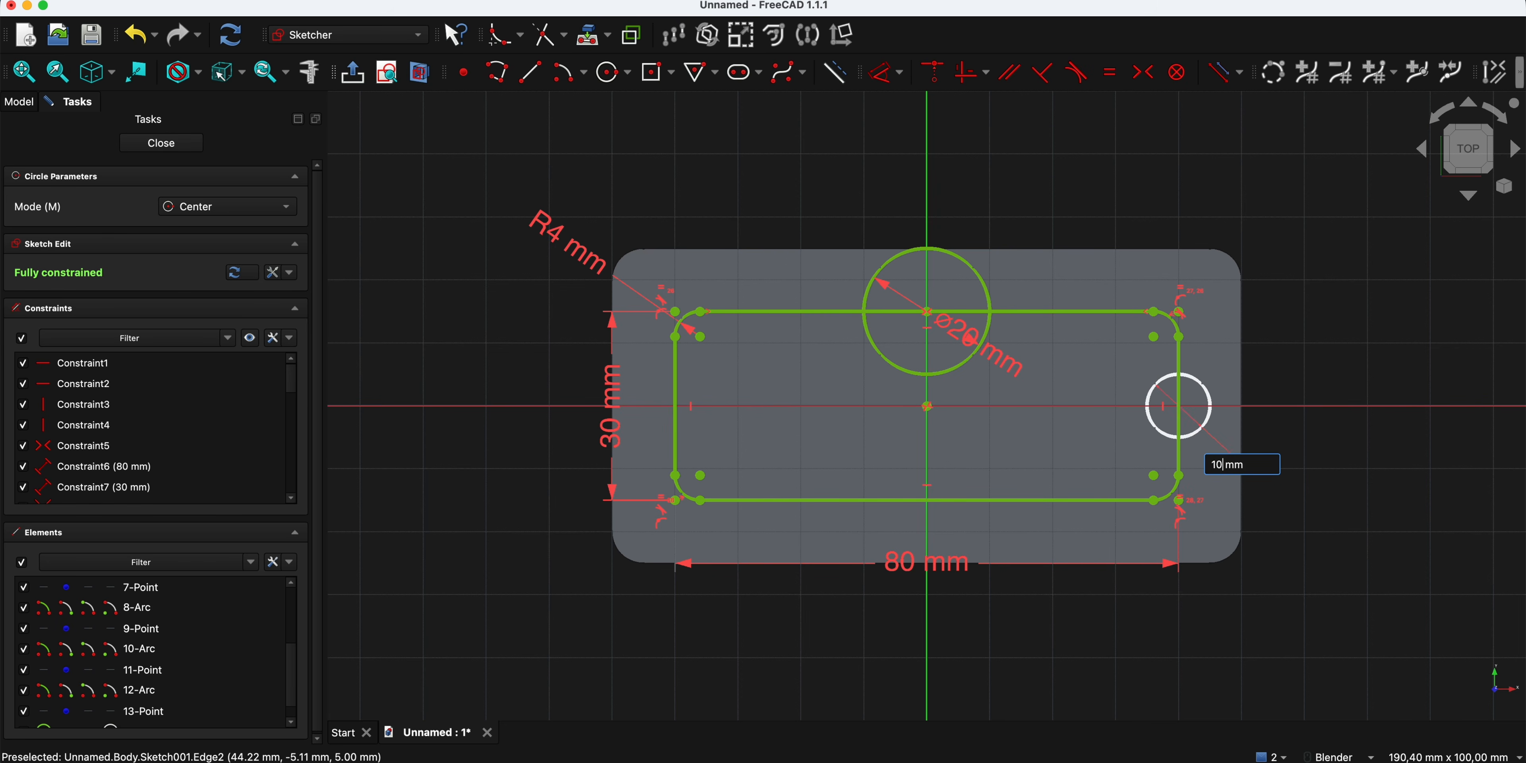
key(Return)
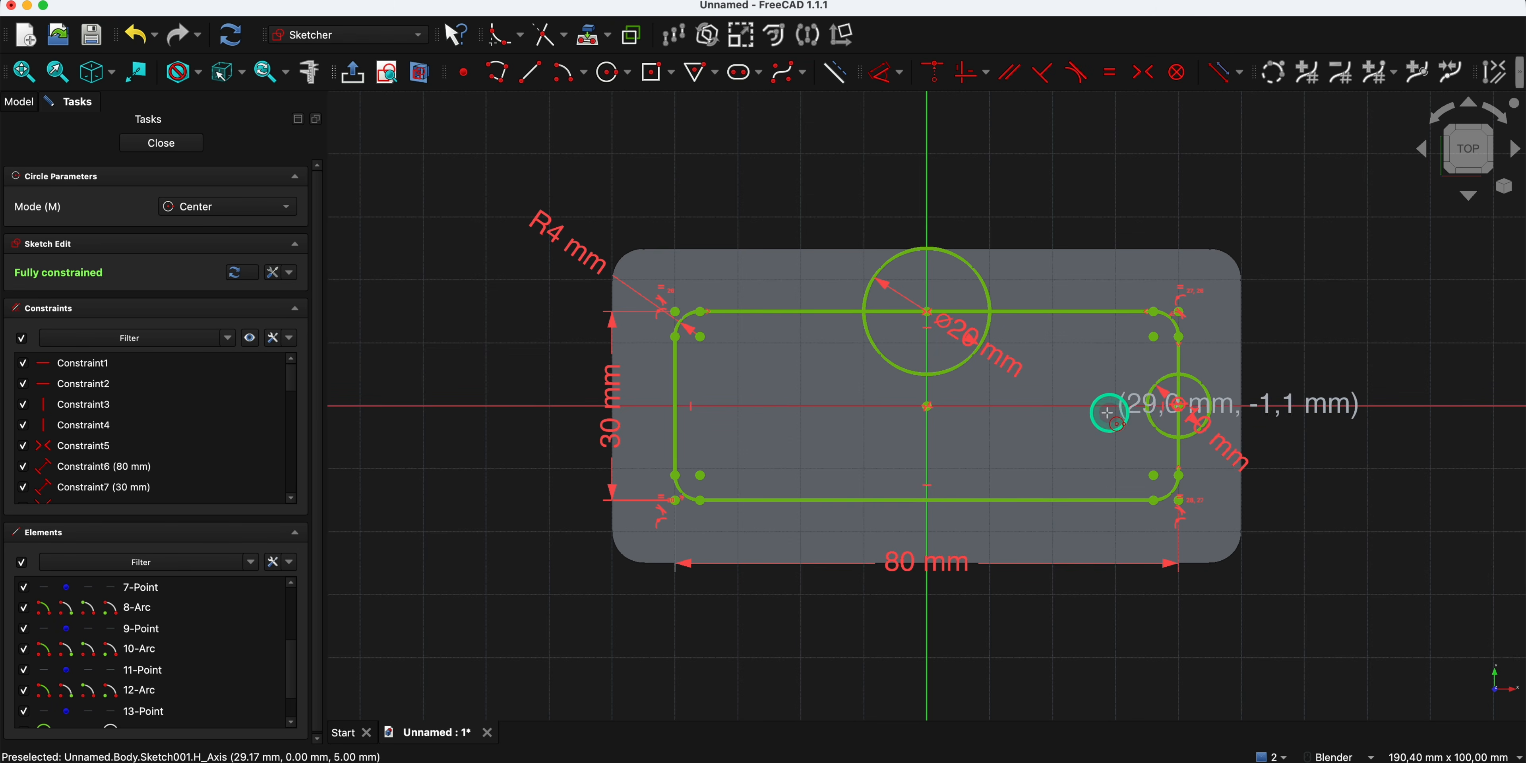
- Draw a circle about 15 mm in diameter at the lower edge's midpoint and a smaller one at the left edge's midpoint
click(927, 502)
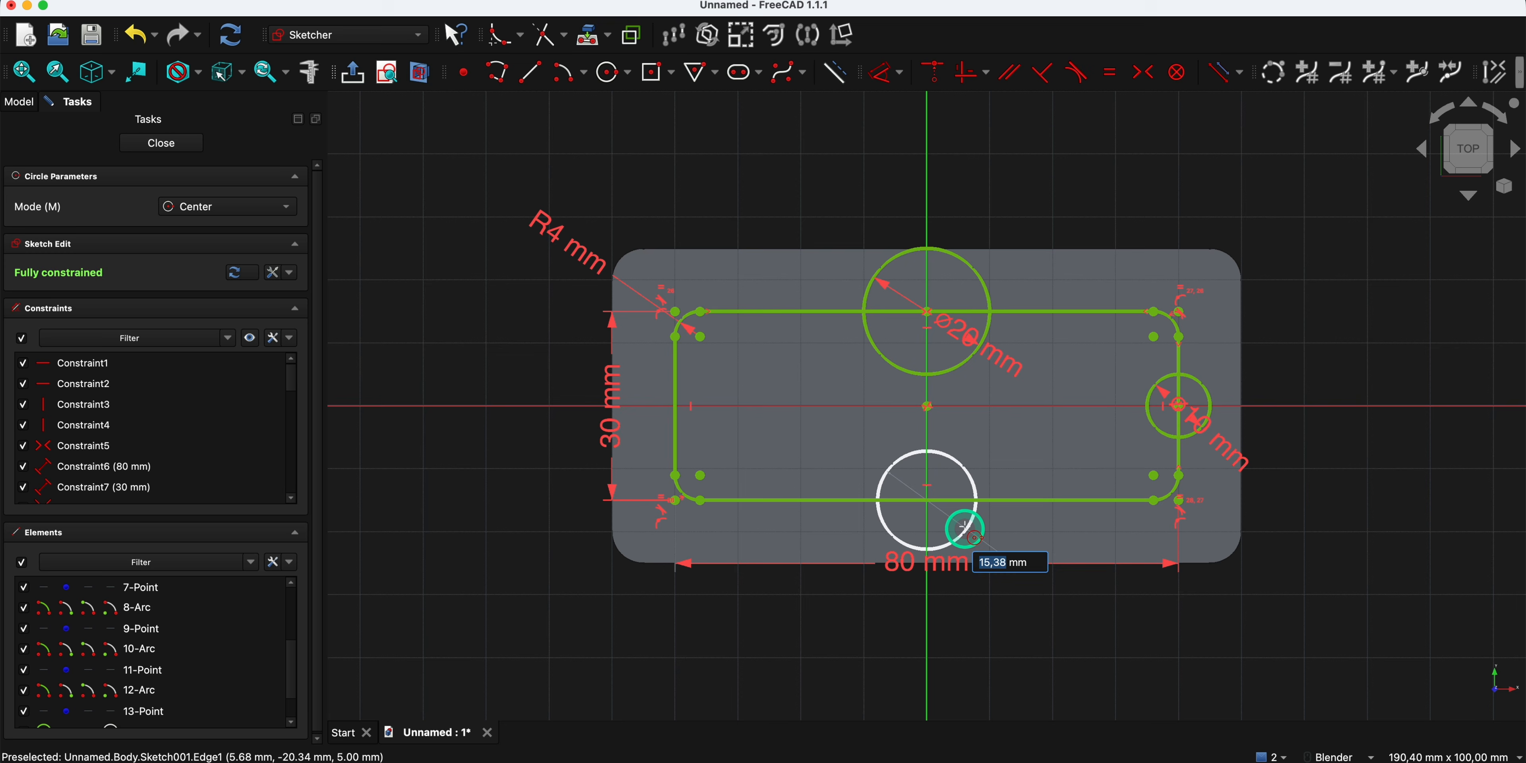
click(964, 527)
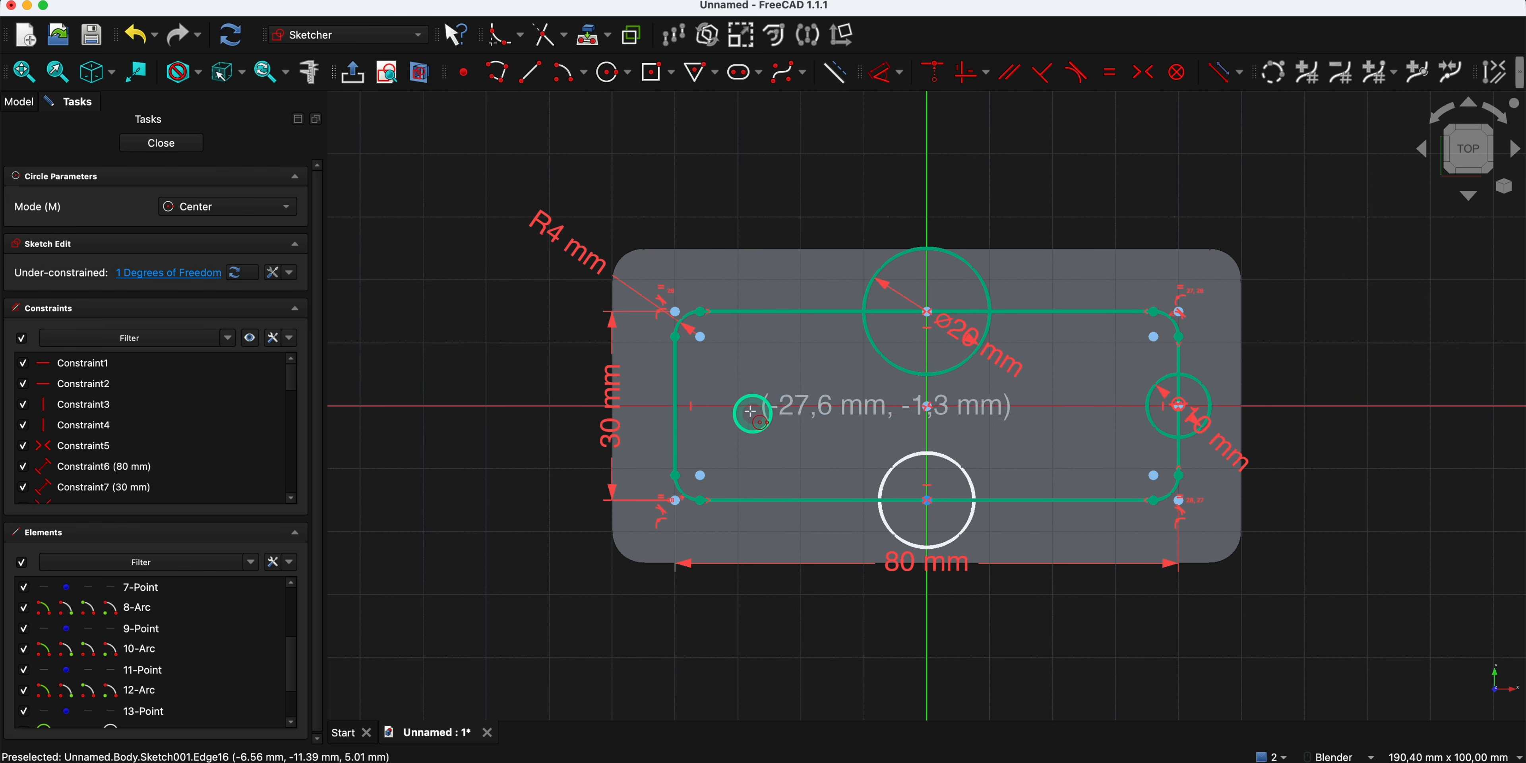
click(676, 405)
click(711, 424)
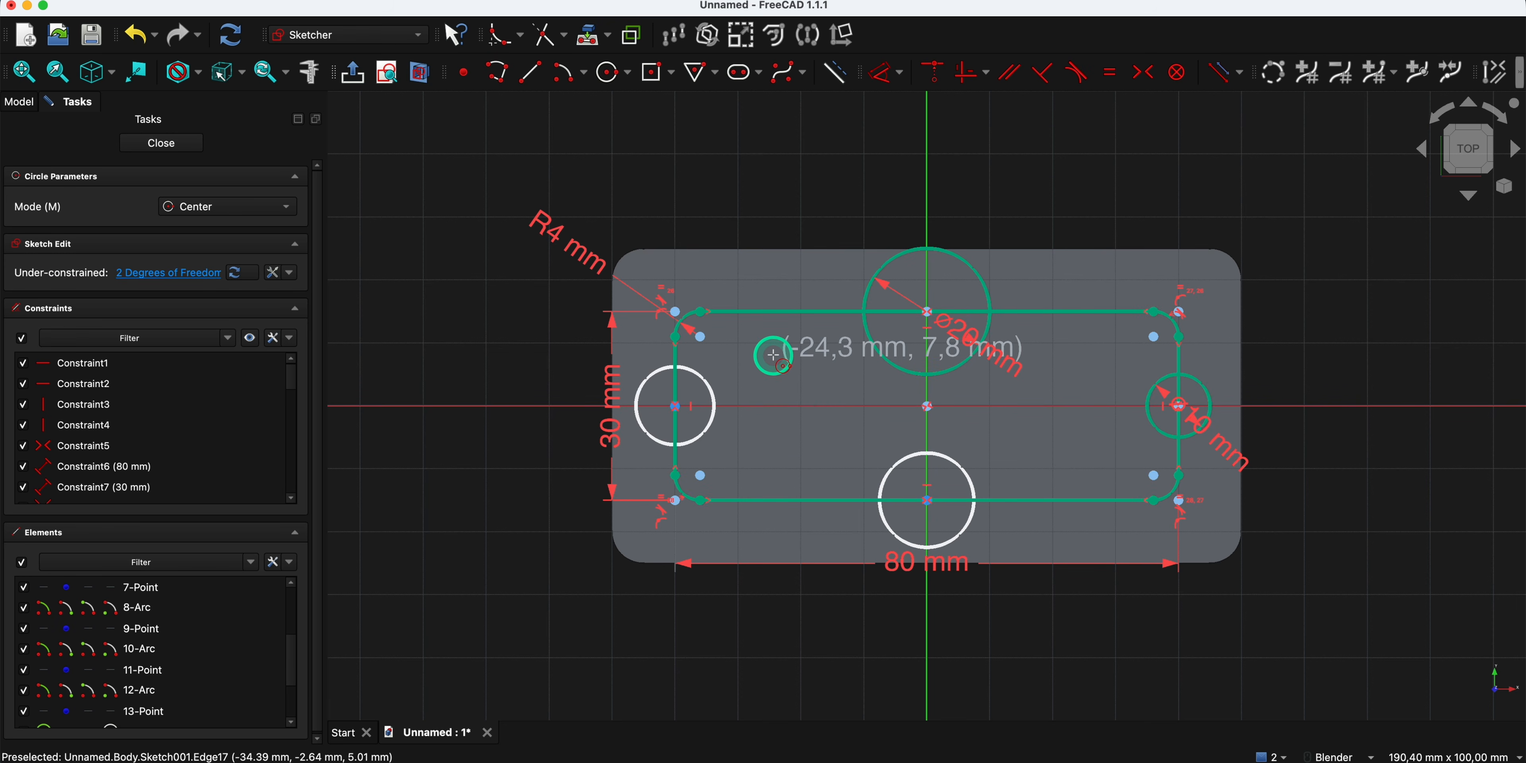
key(Escape)
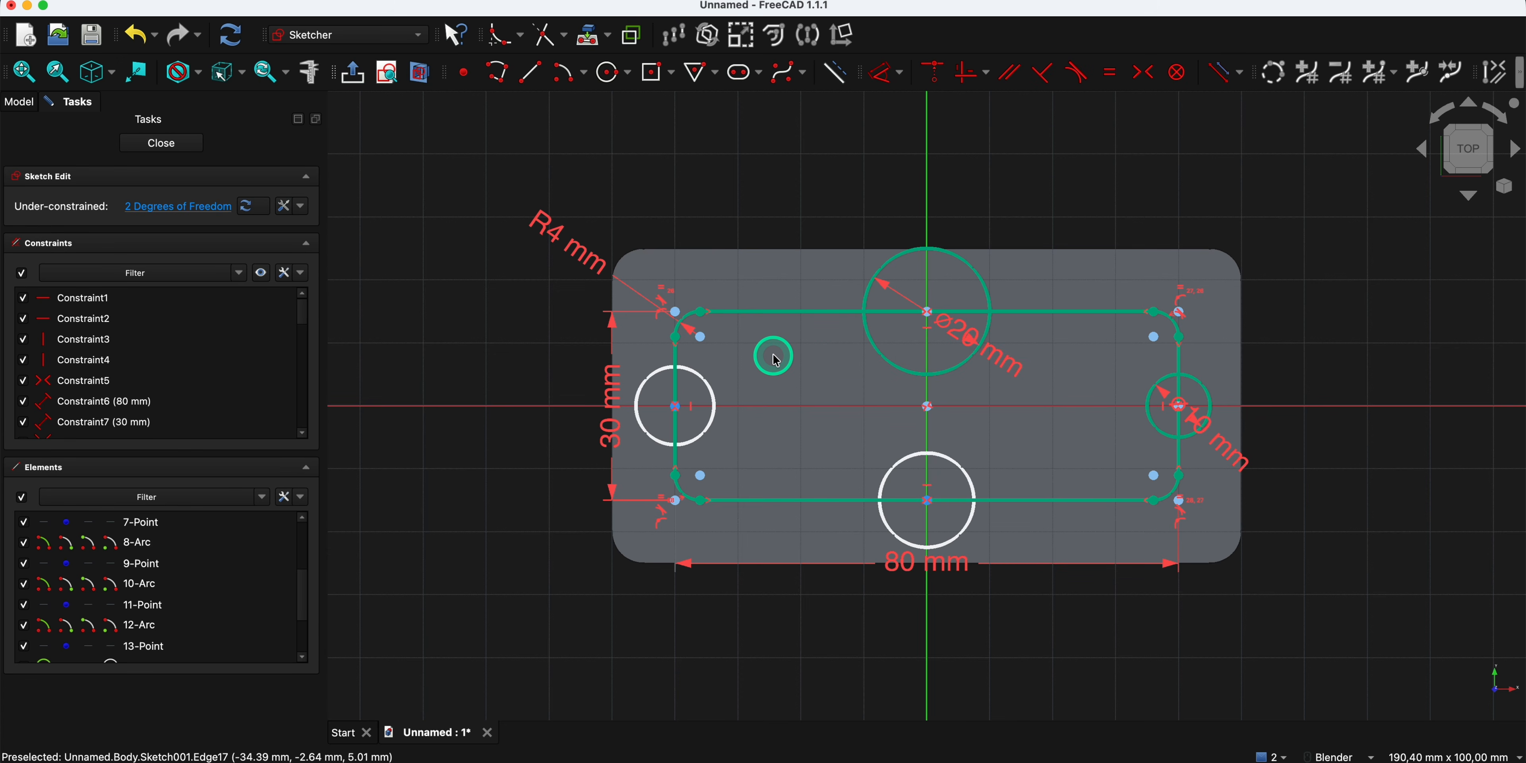
- Constrain the lower circle equal to the upper 20 mm circle and the left circle equal to the right 10 mm circle
drag(820, 400, 887, 371)
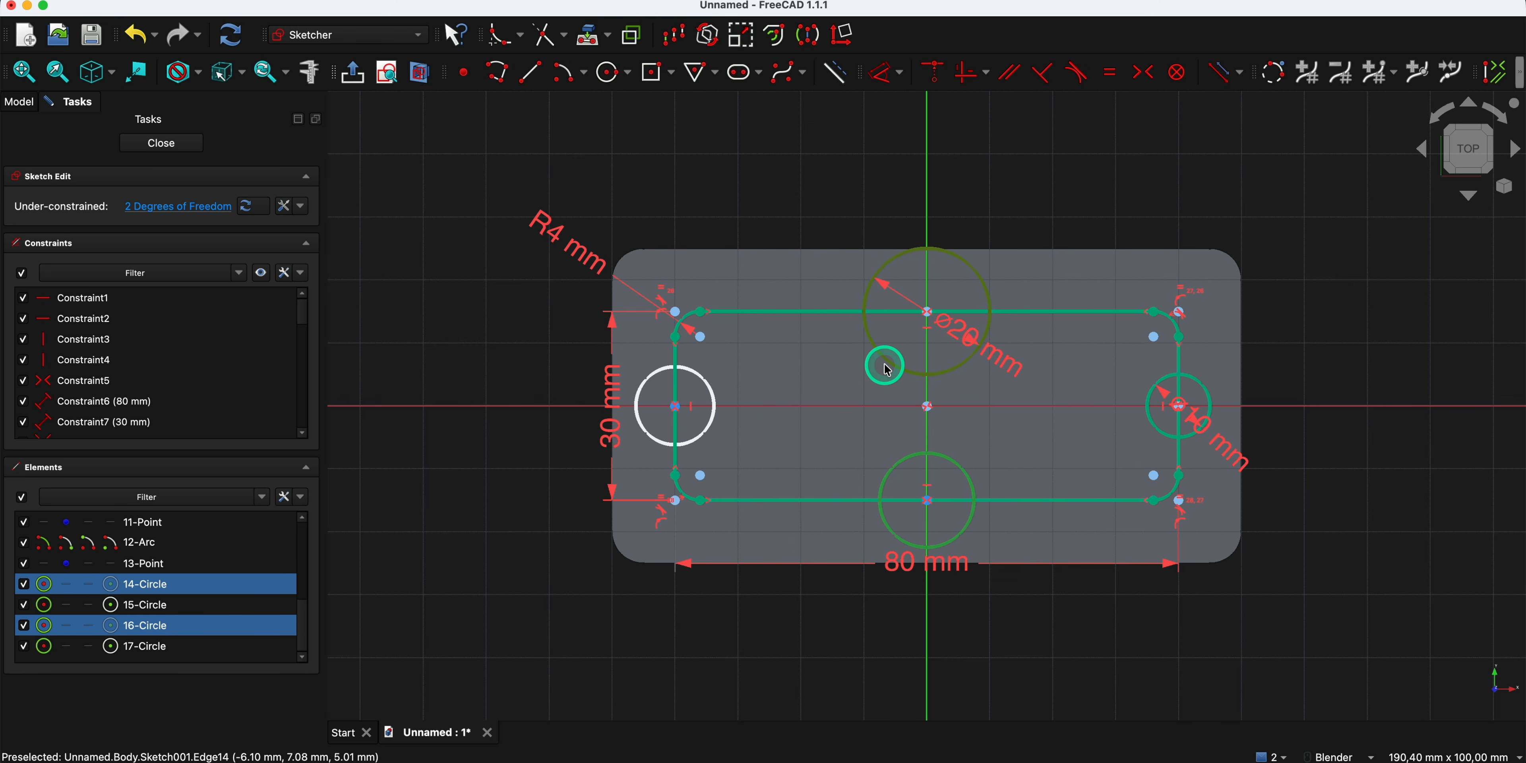
key(e)
drag(904, 450, 1154, 397)
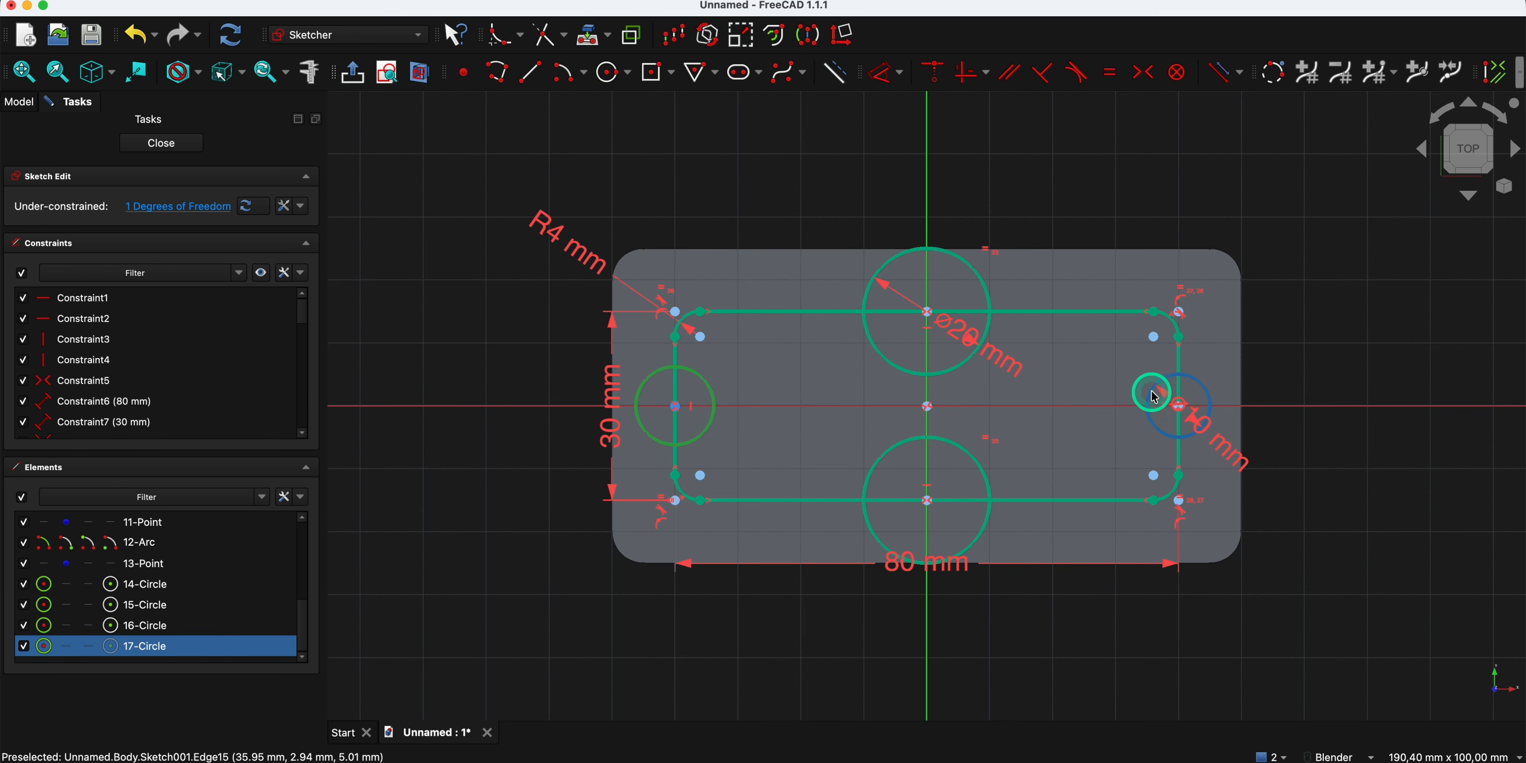
click(1155, 397)
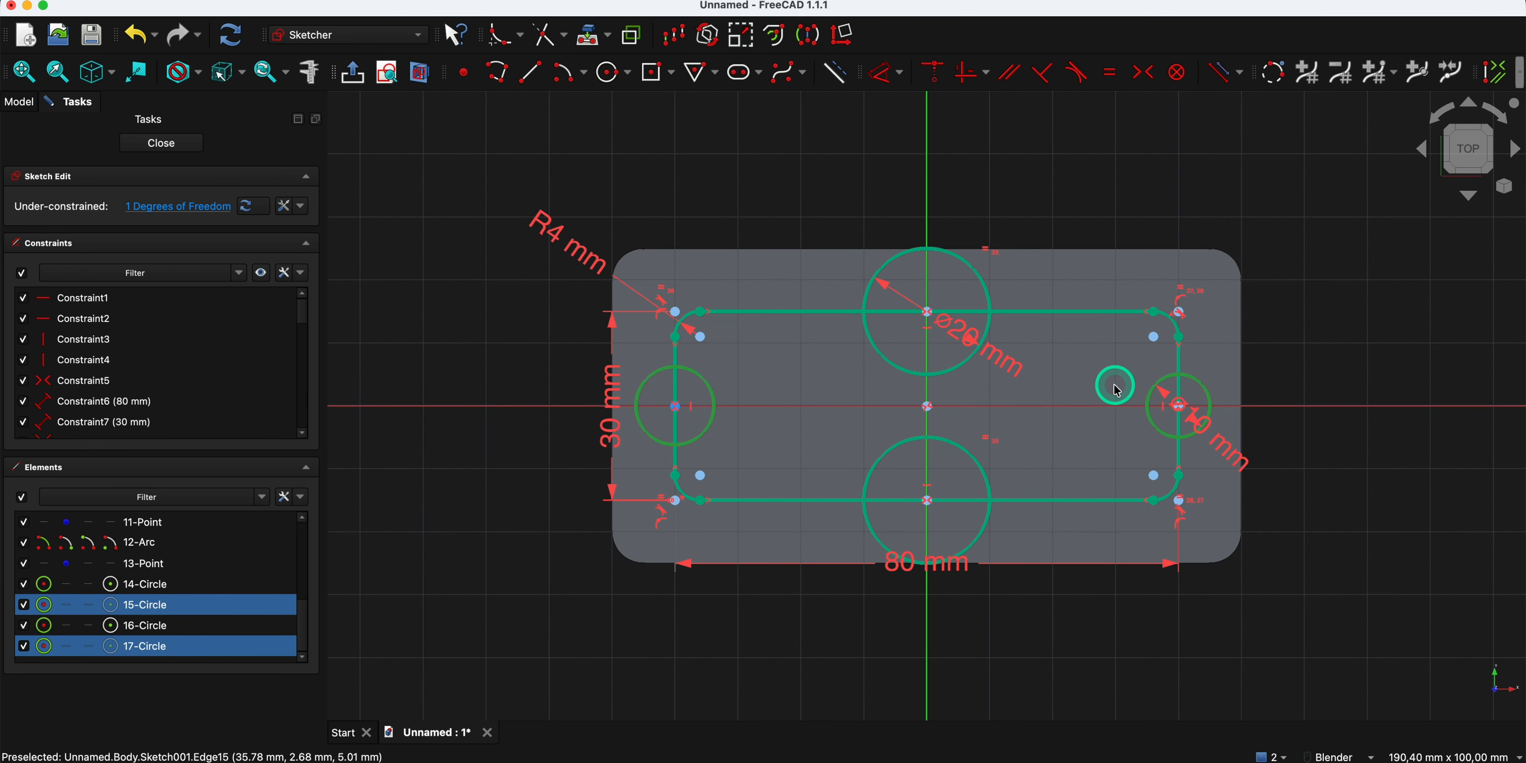
key(e)
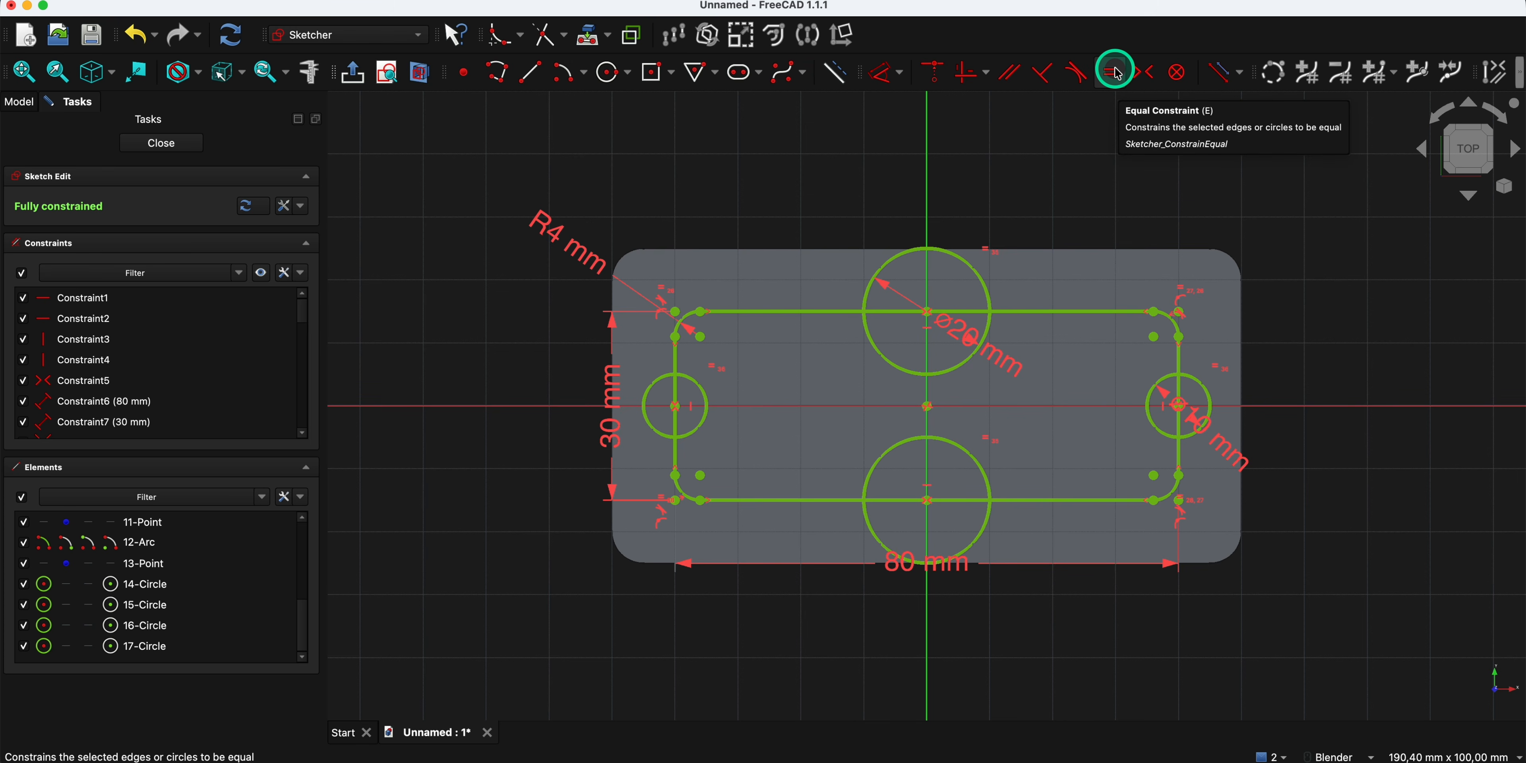
click(702, 223)
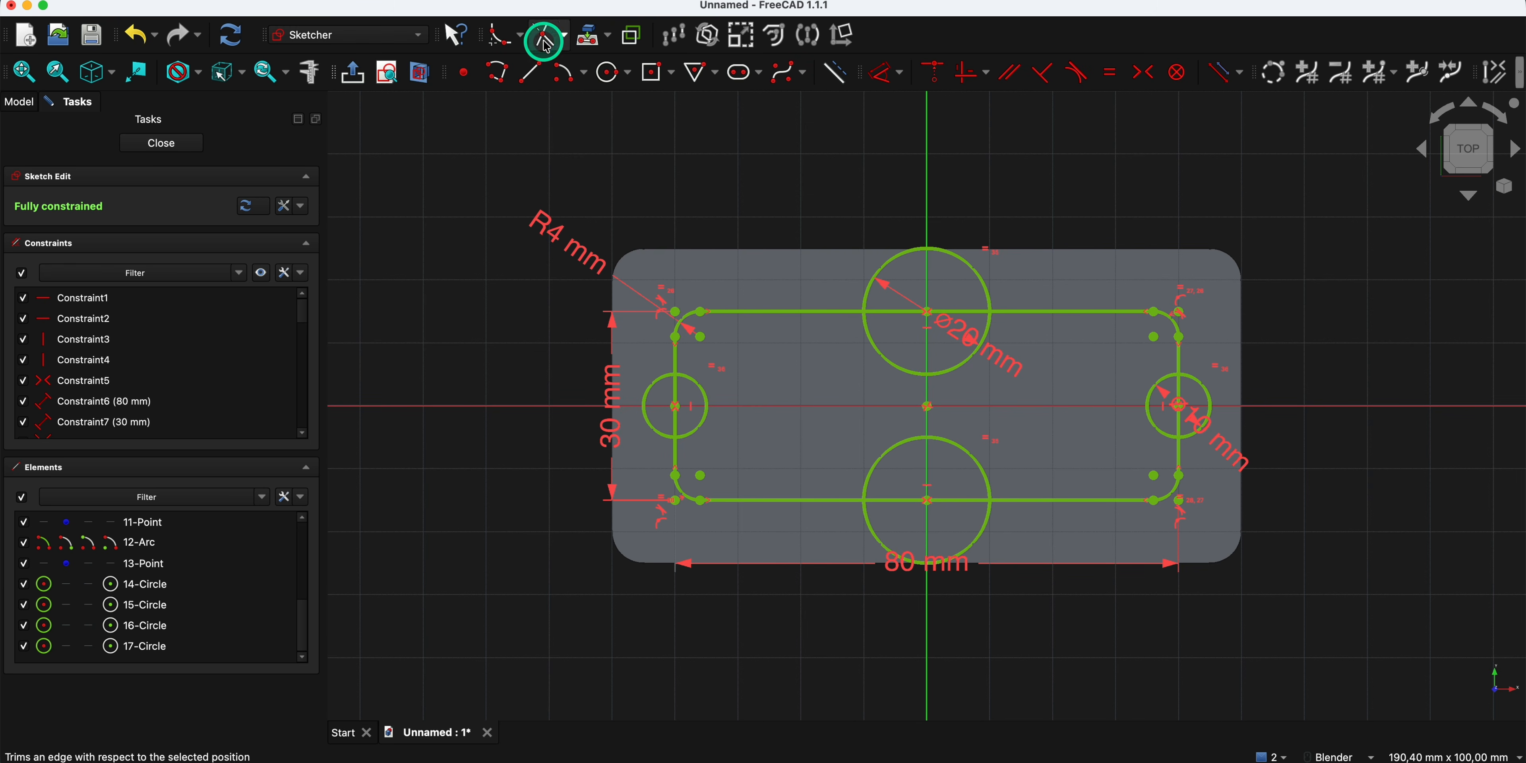
- Trim the outer half of the left circle and the rectangle edge segment inside it
click(541, 71)
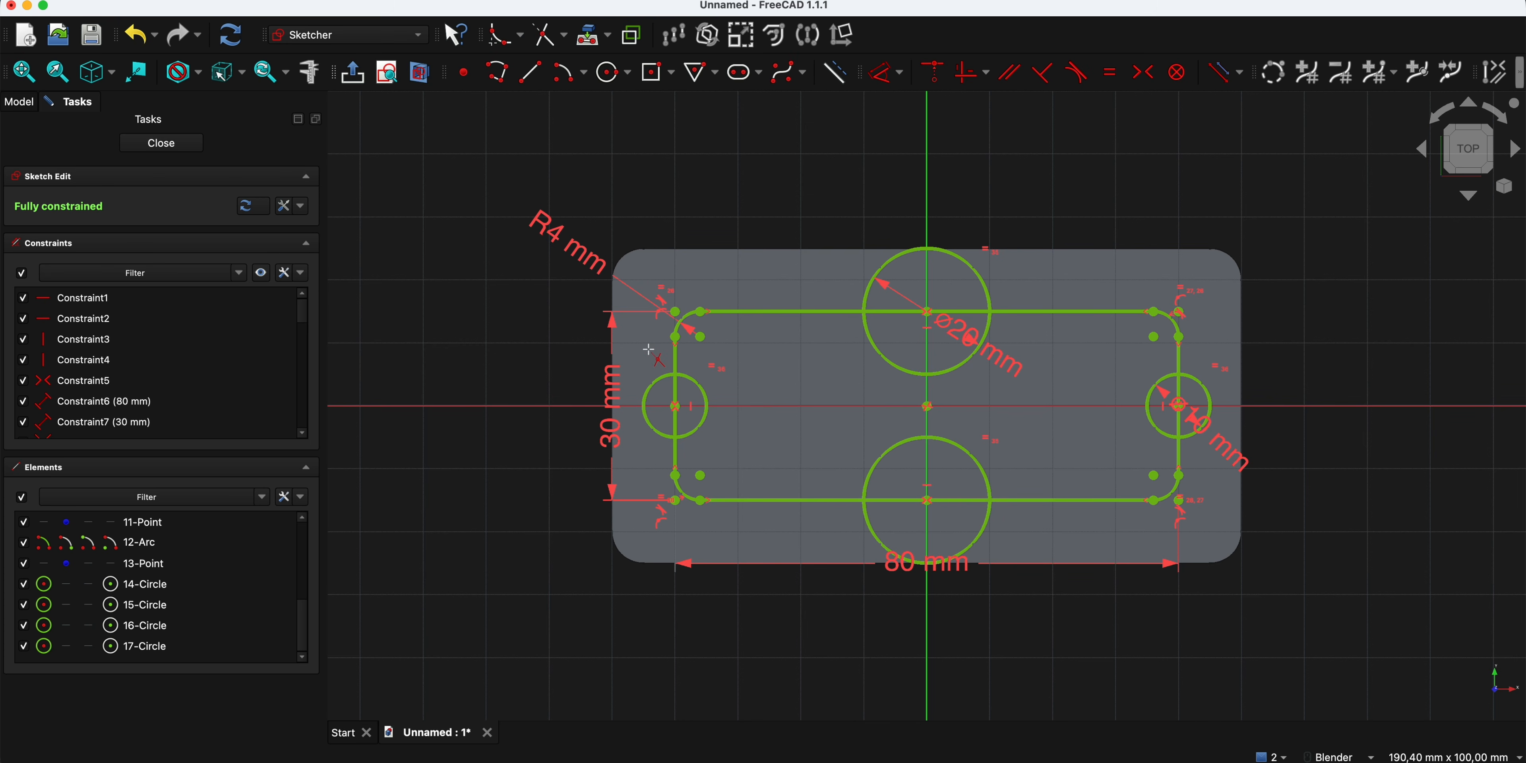
click(574, 310)
click(545, 37)
click(657, 382)
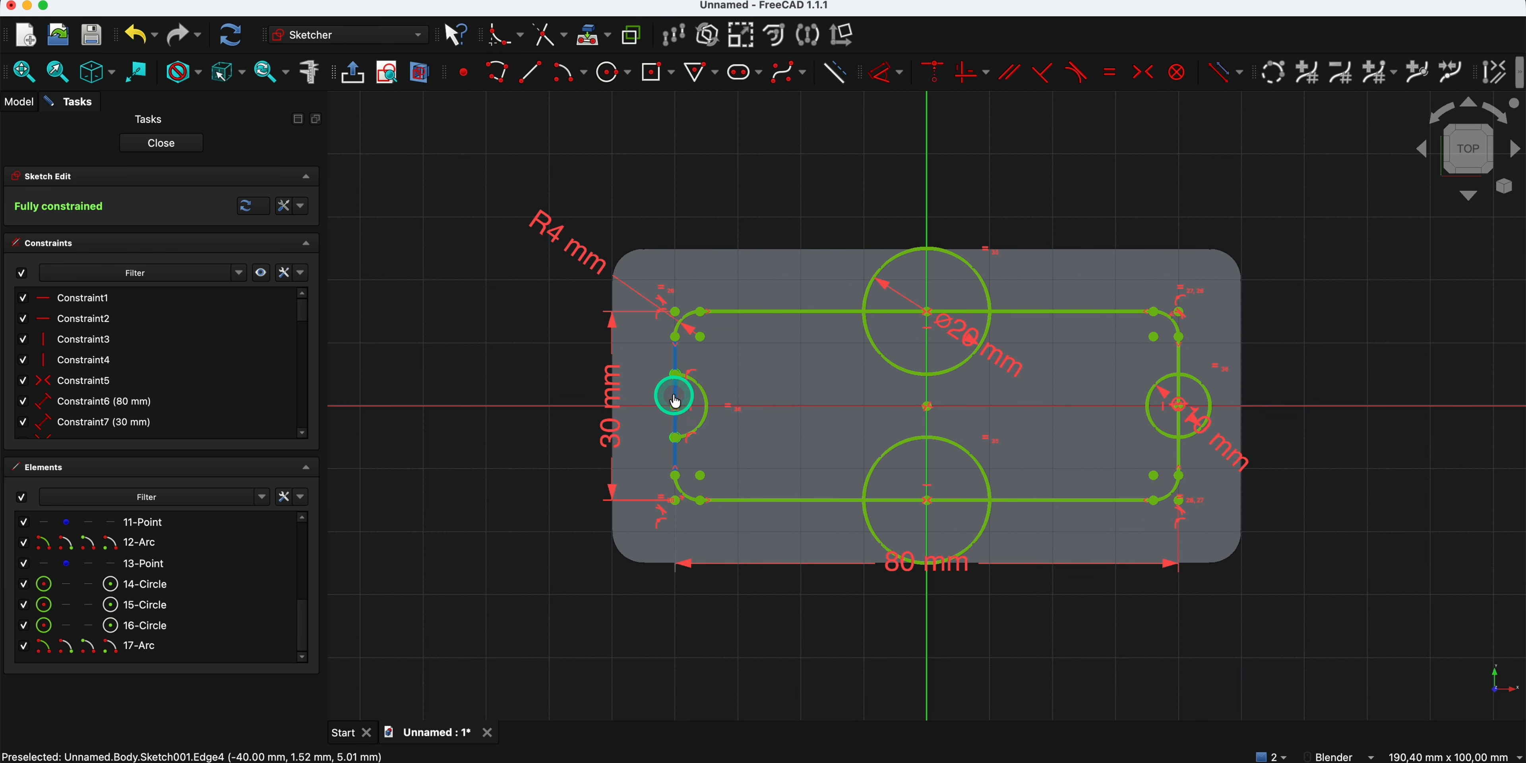
click(674, 397)
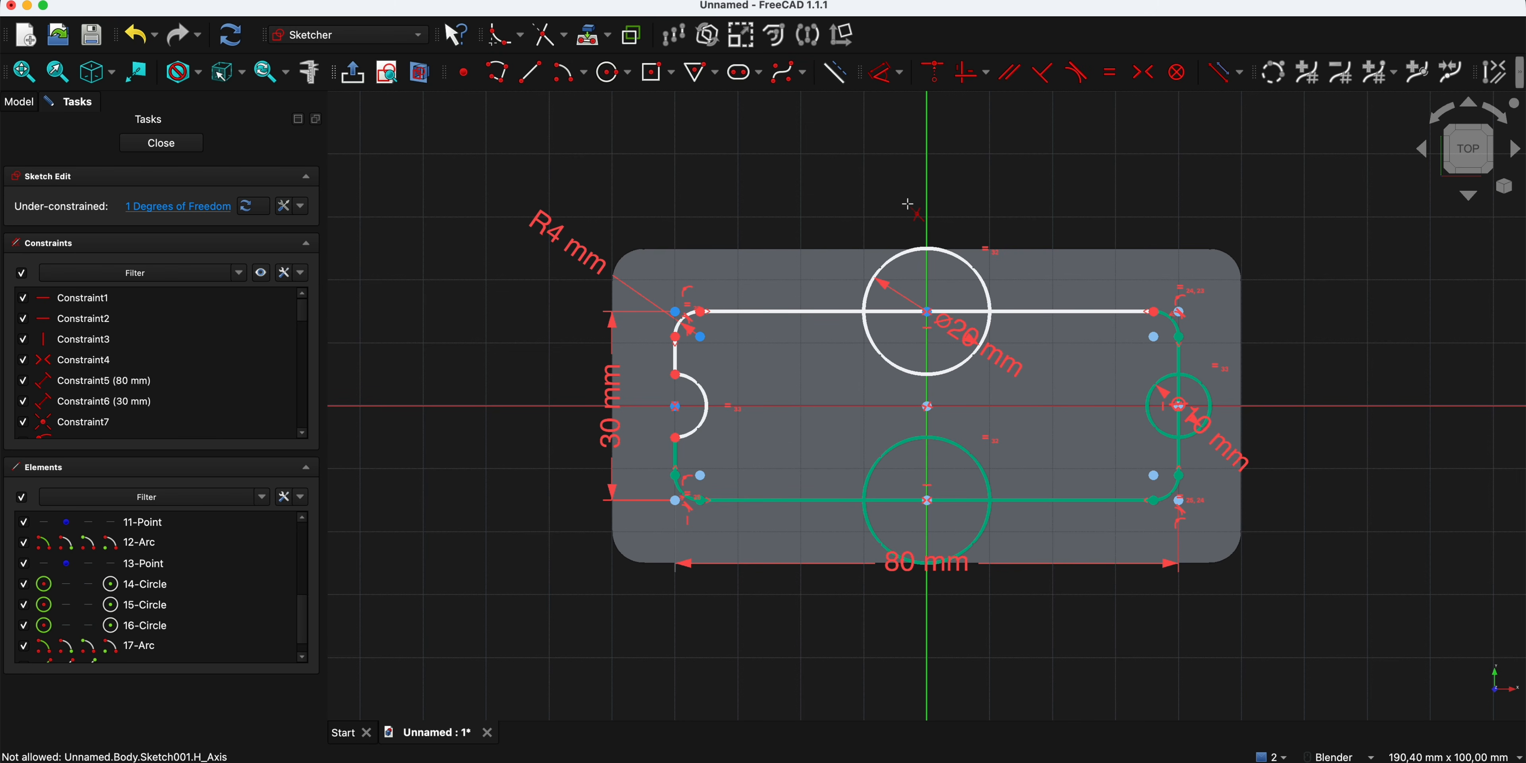
- Trim the outer halves of the upper, right and lower circles and the rectangle edge segments inside them
click(914, 250)
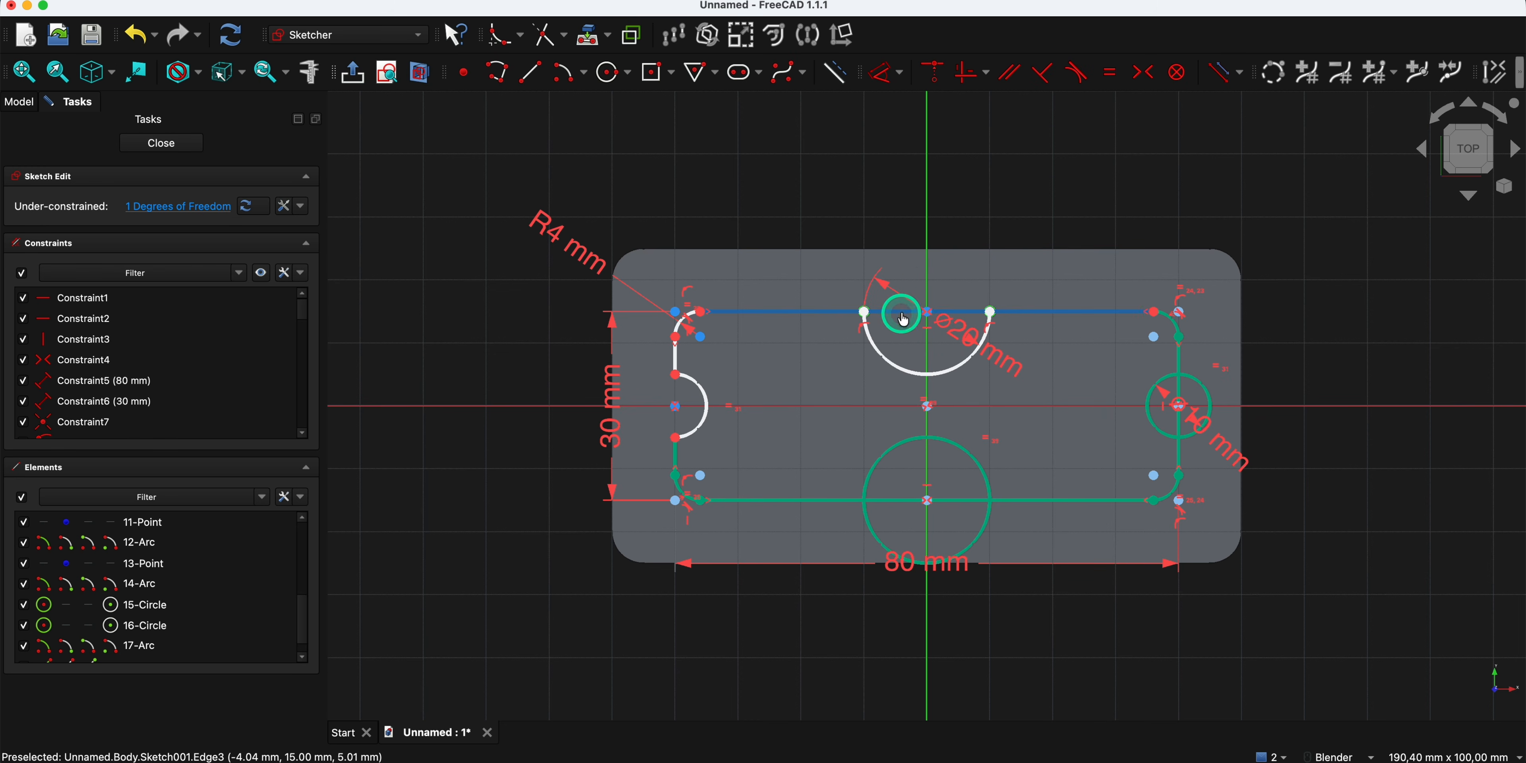
click(1204, 396)
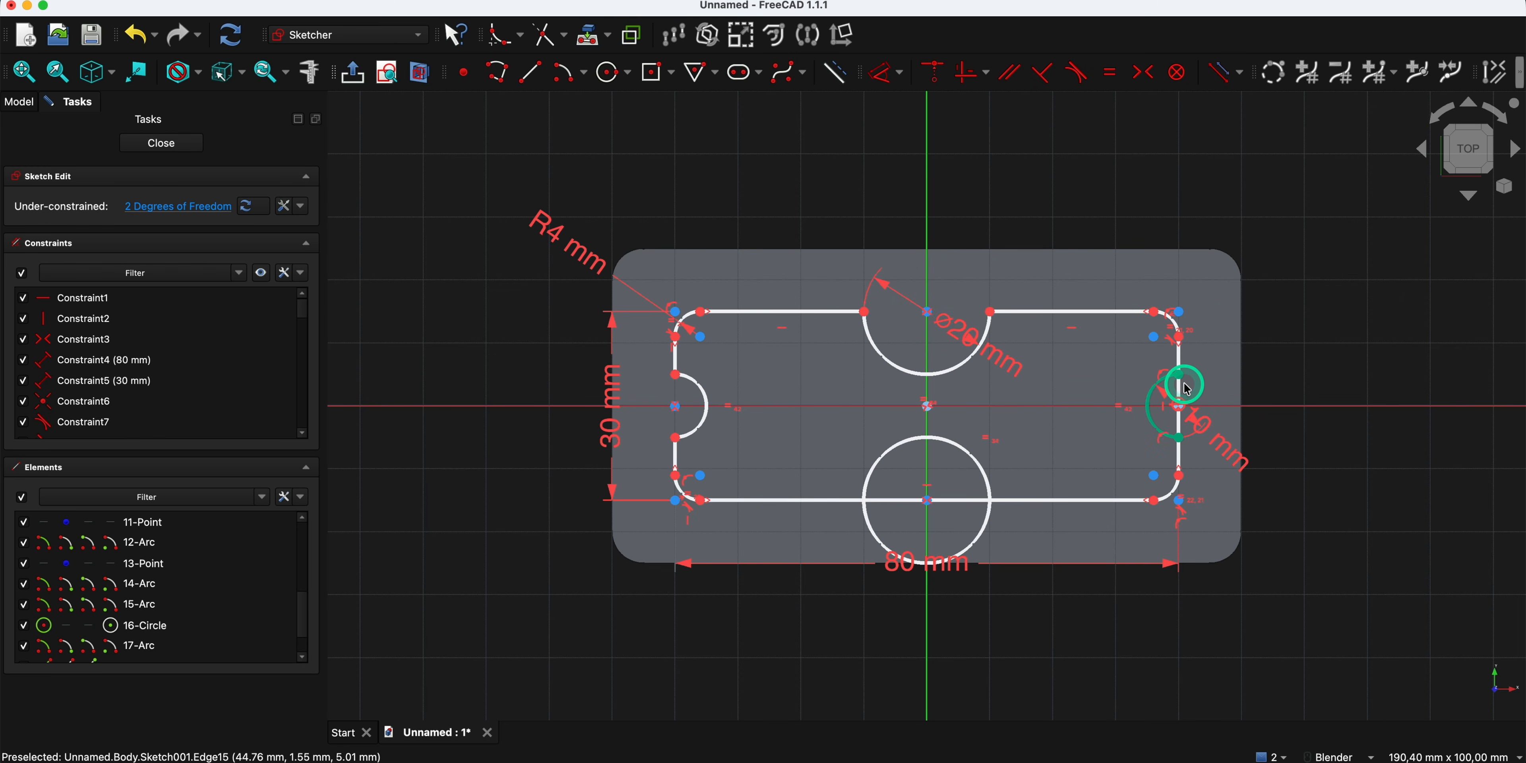
click(1185, 396)
click(978, 535)
click(954, 501)
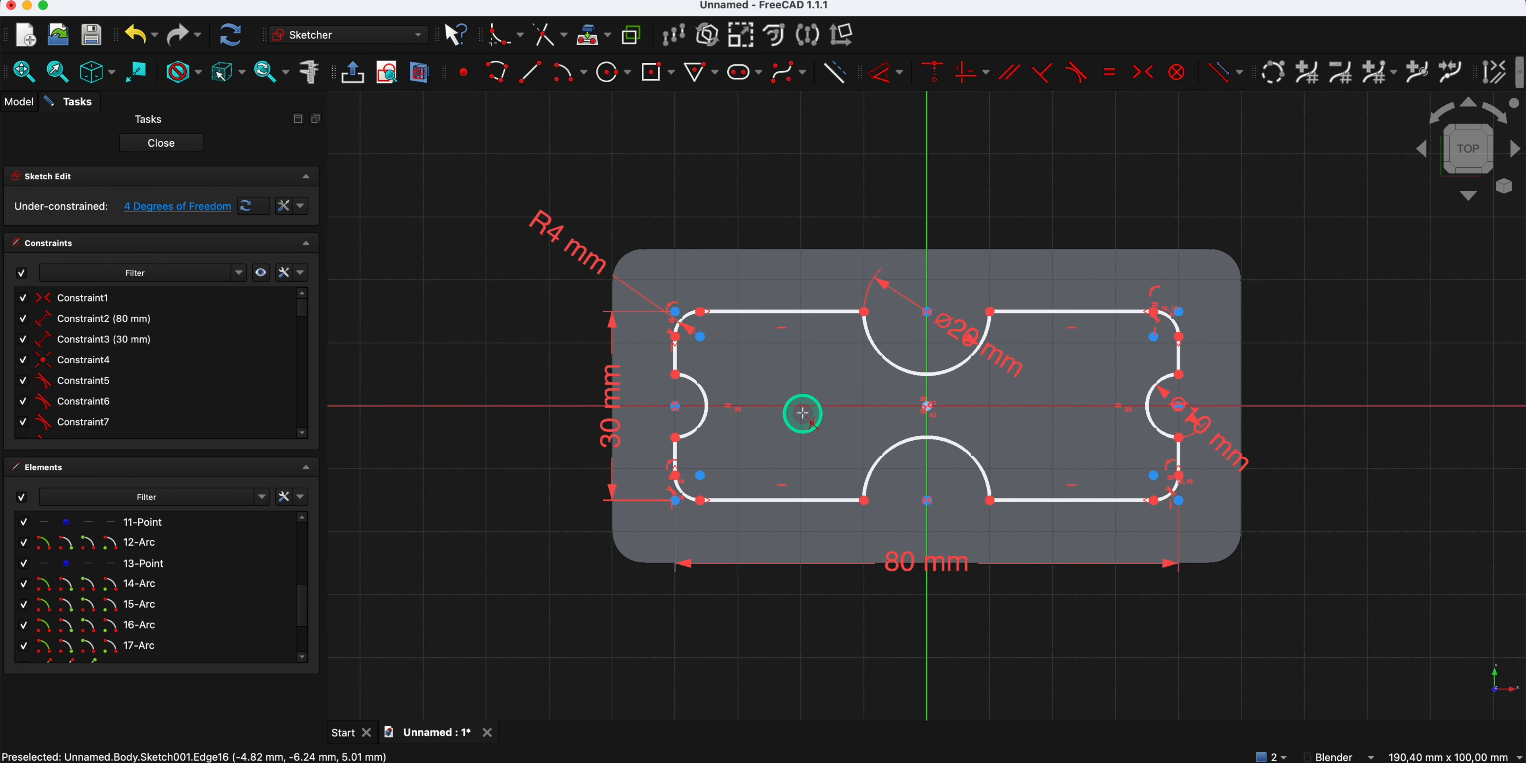
right_click(806, 382)
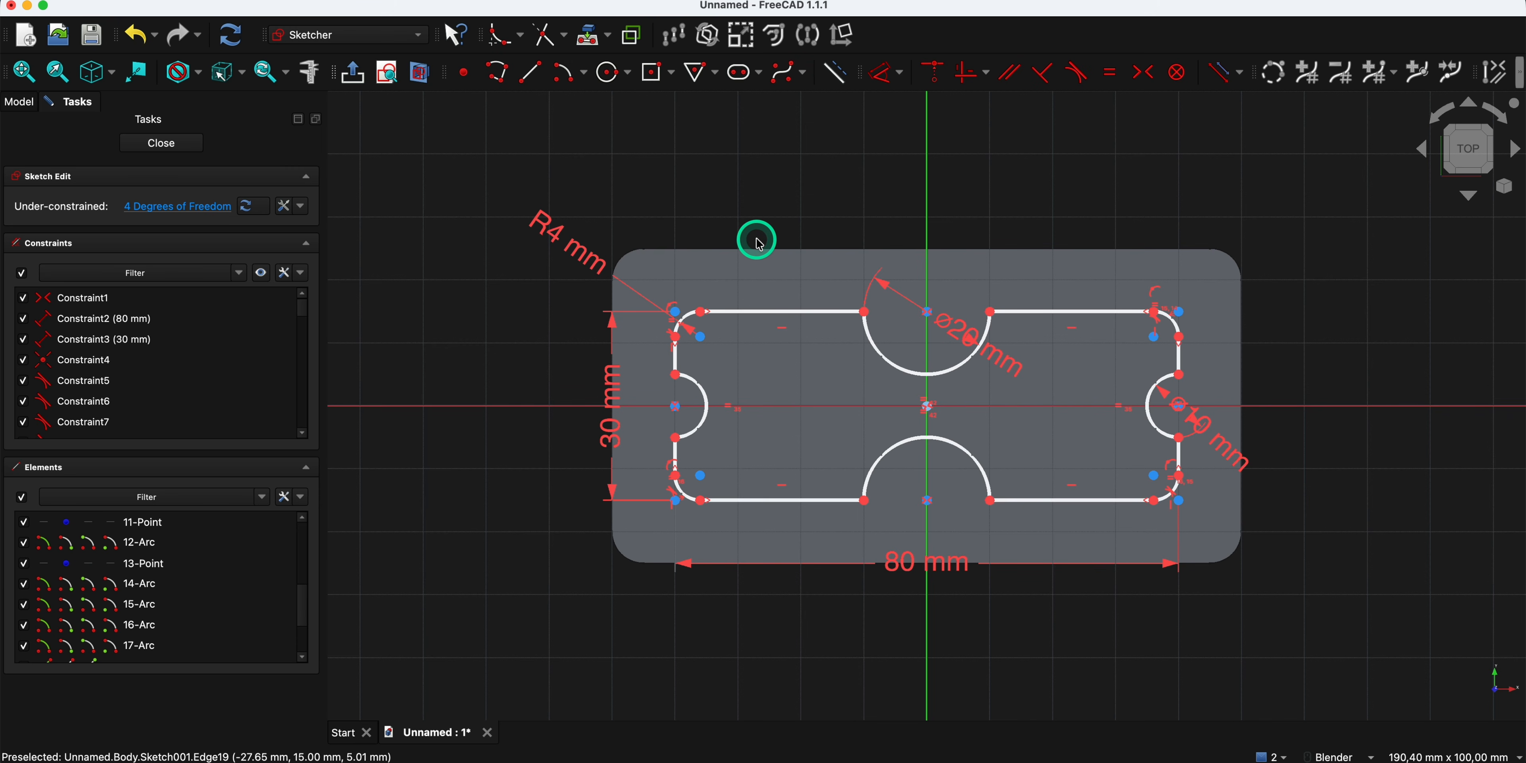
- Highlight the under-constrained sketch elements and test their freedom by moving the left endpoint of the upper arc
click(194, 215)
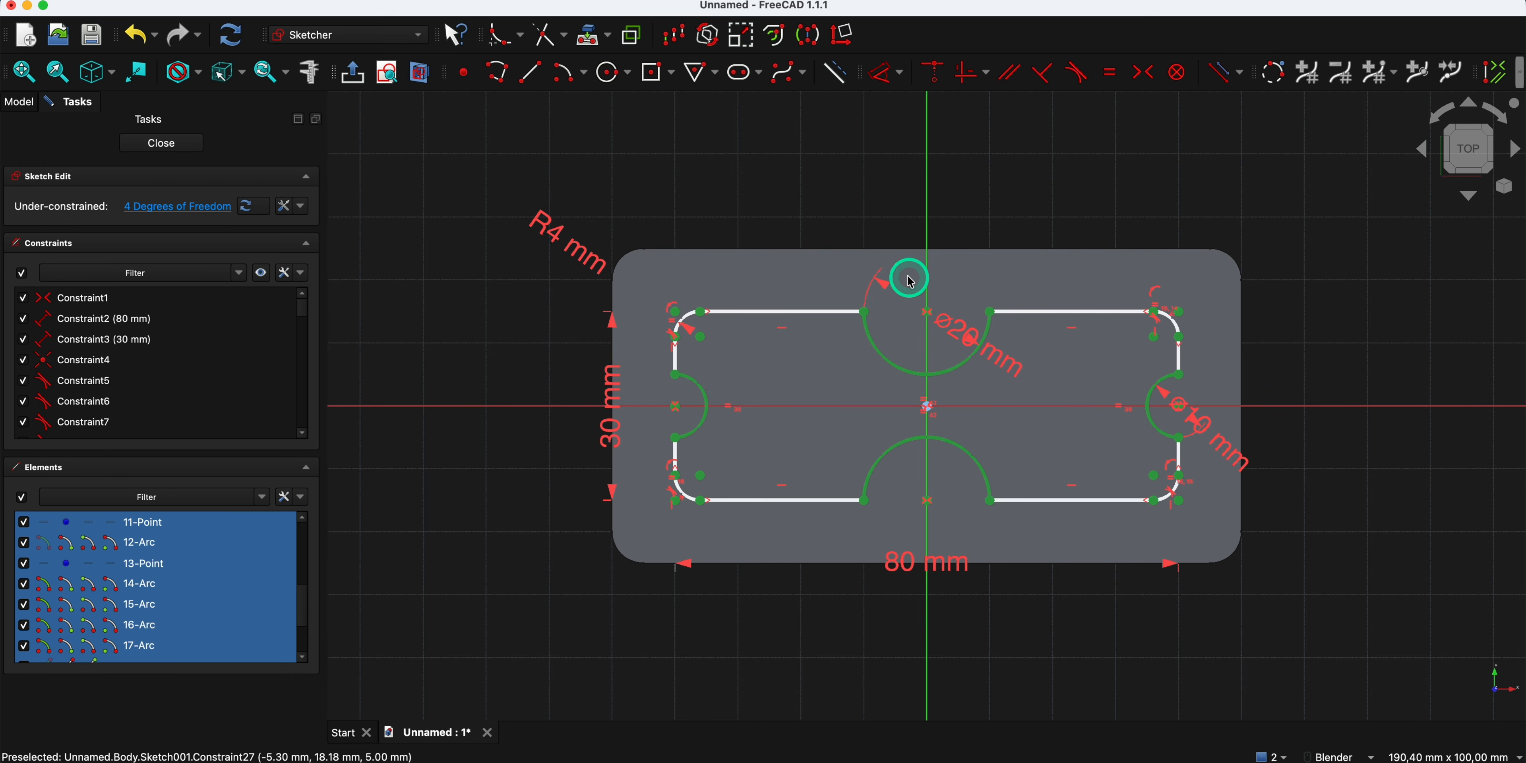
click(832, 196)
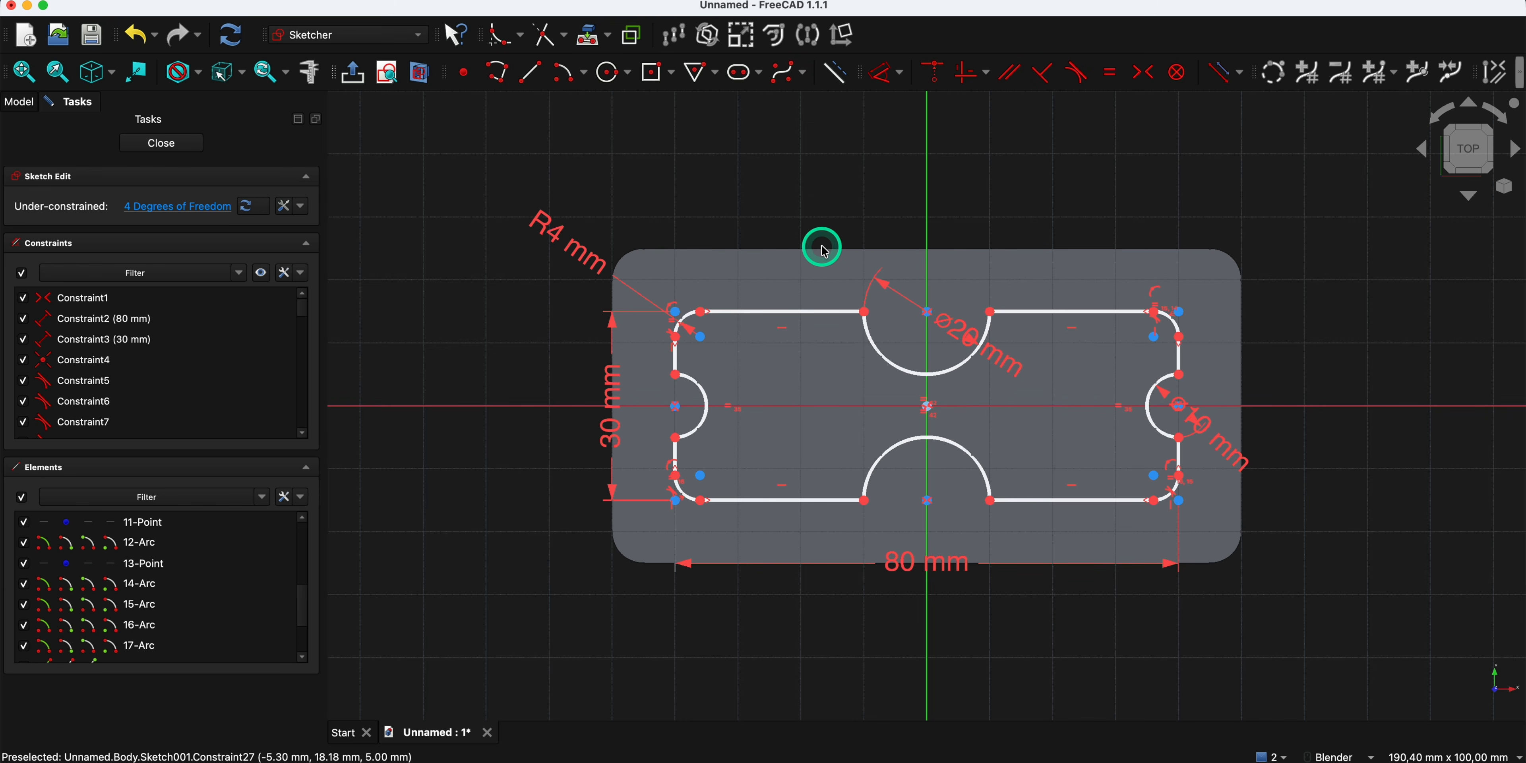
mouse_move(865, 311)
mouse_down()
mouse_move(867, 298)
mouse_move(876, 309)
mouse_up()
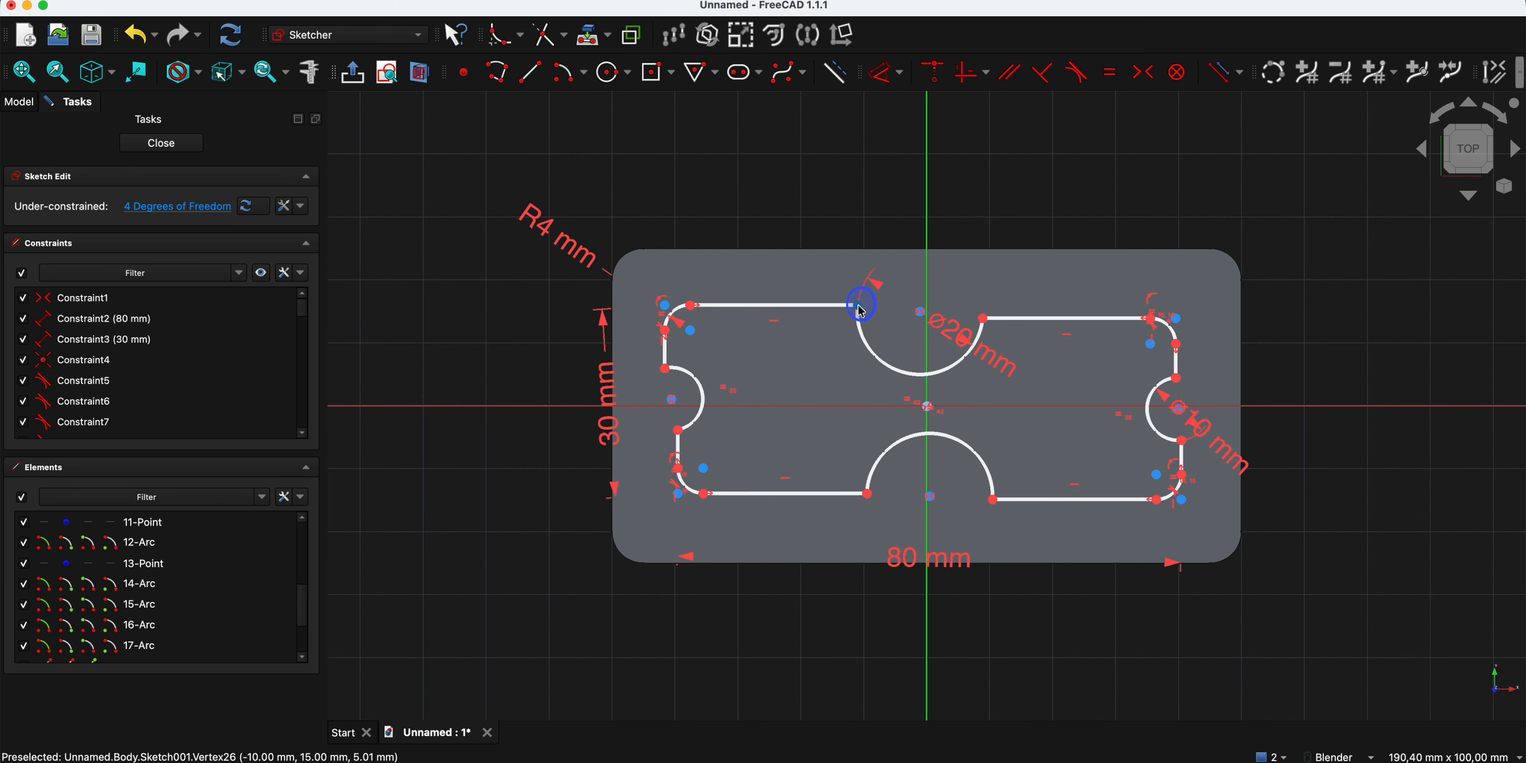
- Constrain the centres of the upper and lower notch arcs to lie on the vertical axis
click(921, 314)
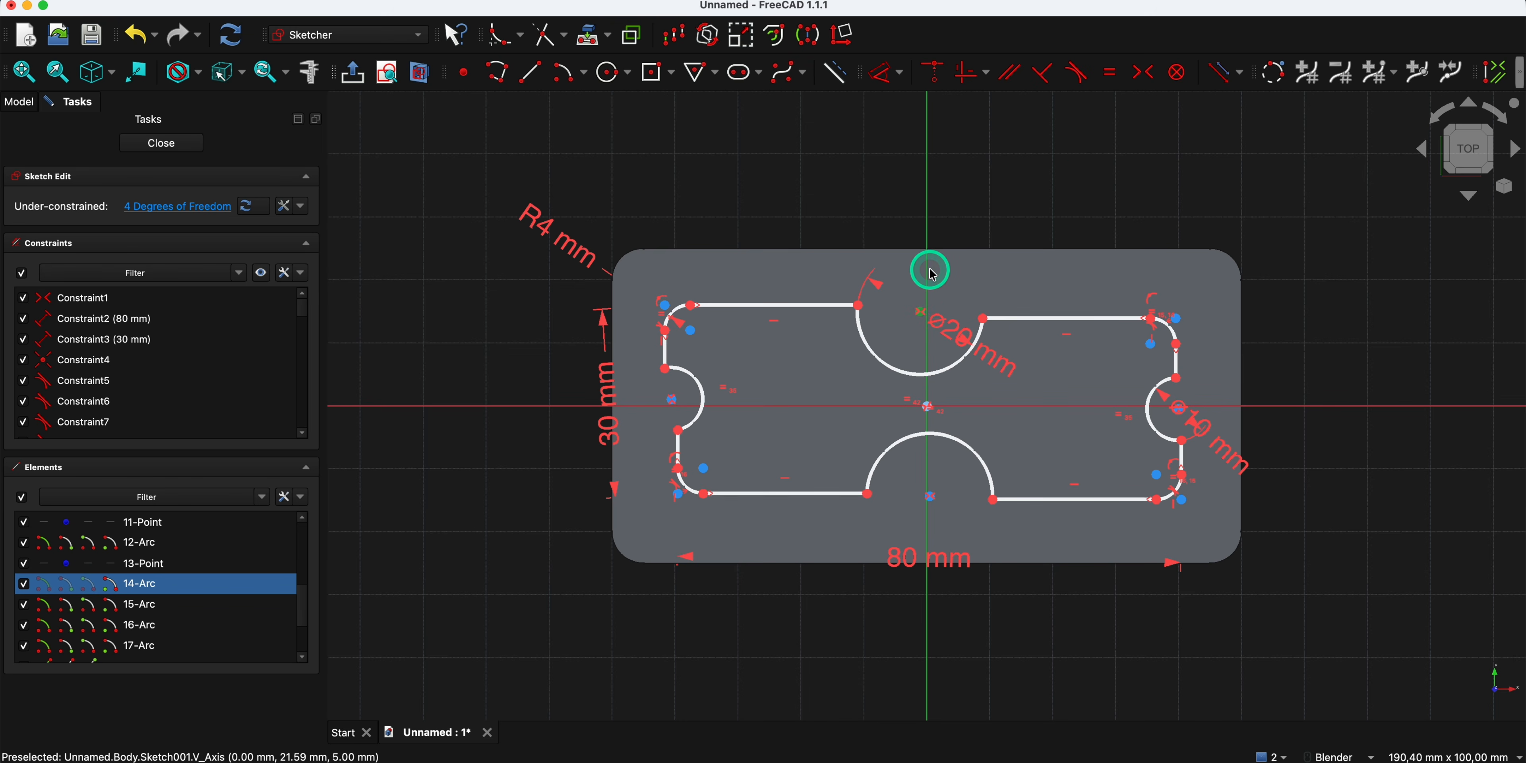
click(937, 74)
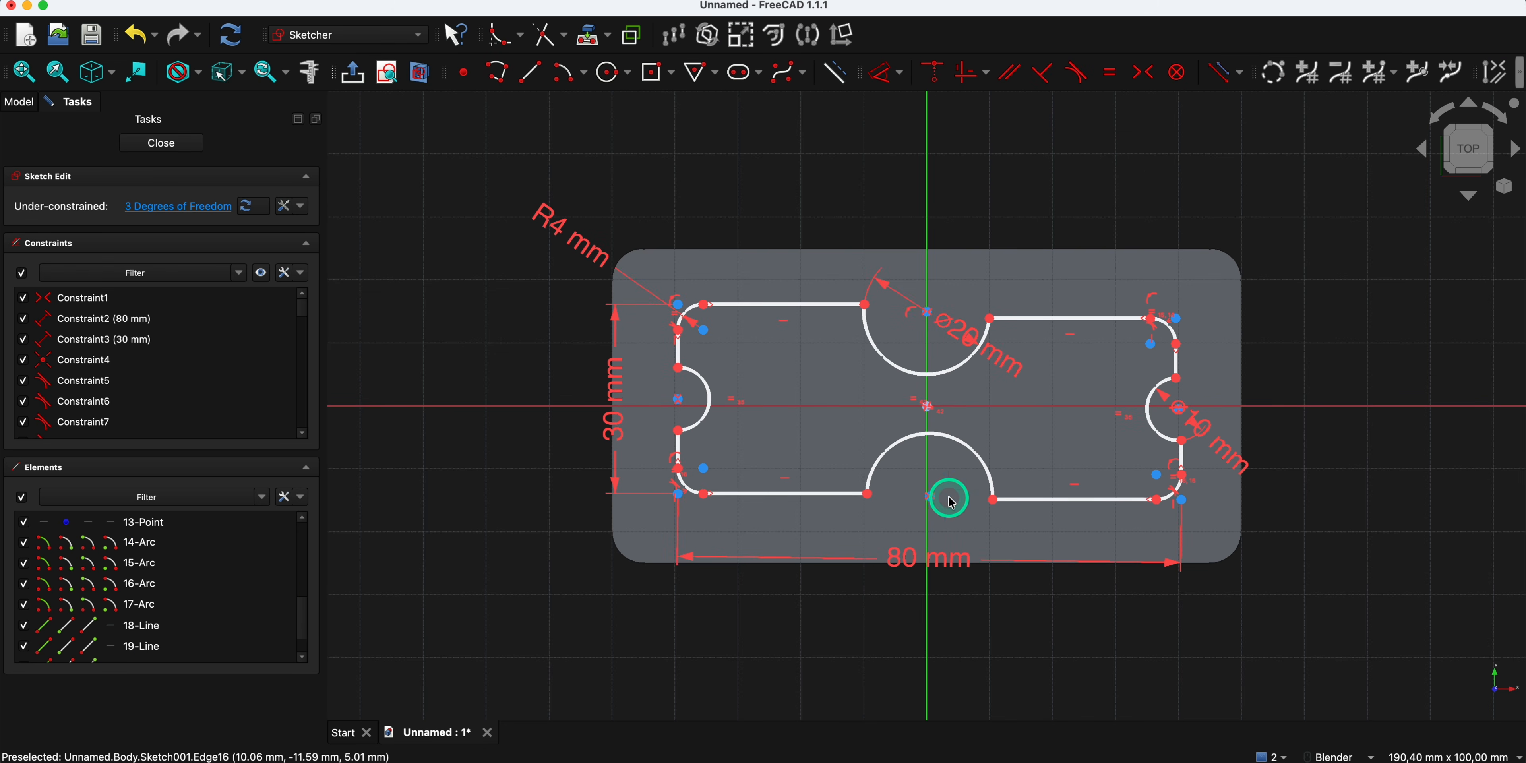
click(932, 497)
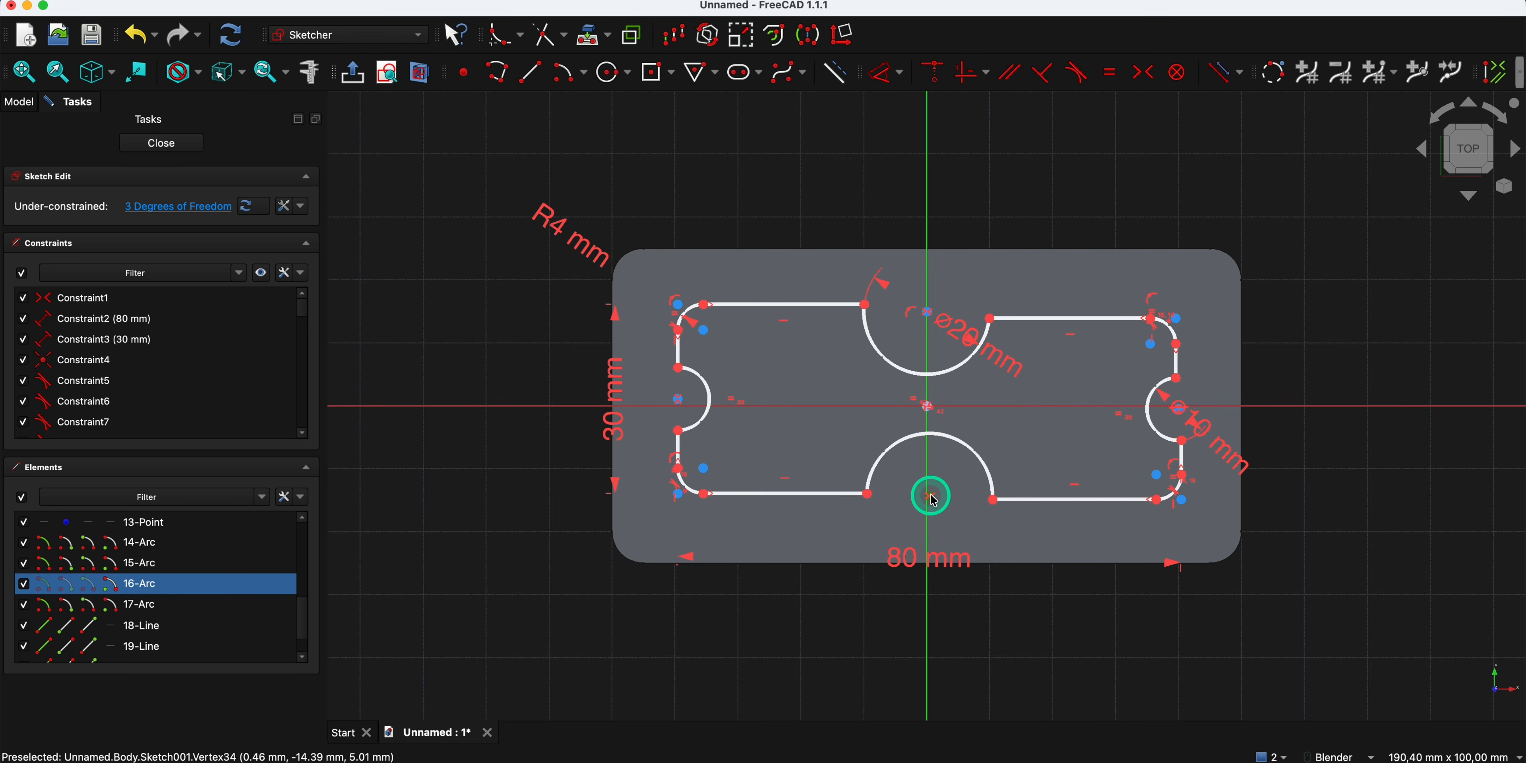
click(932, 471)
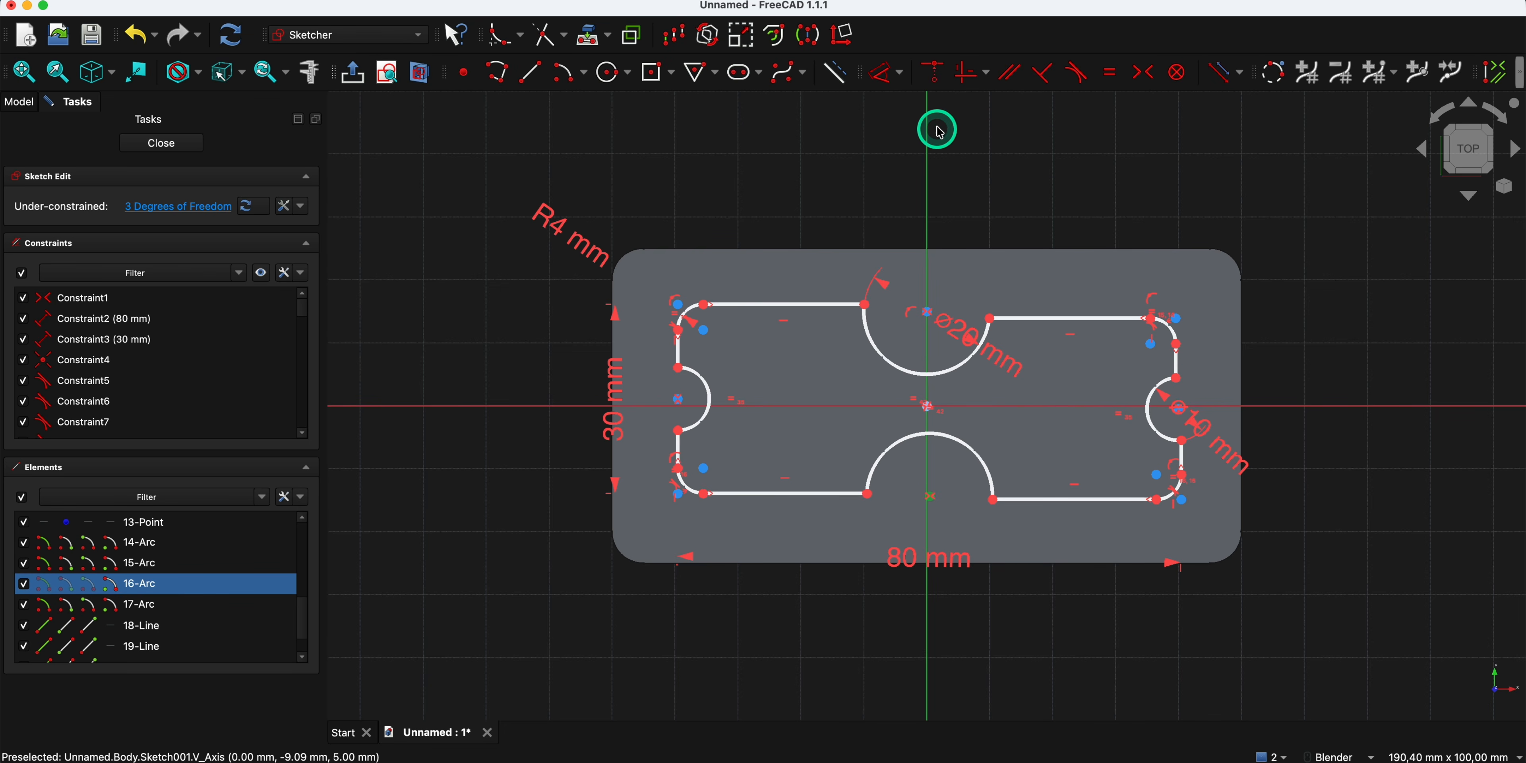
click(935, 80)
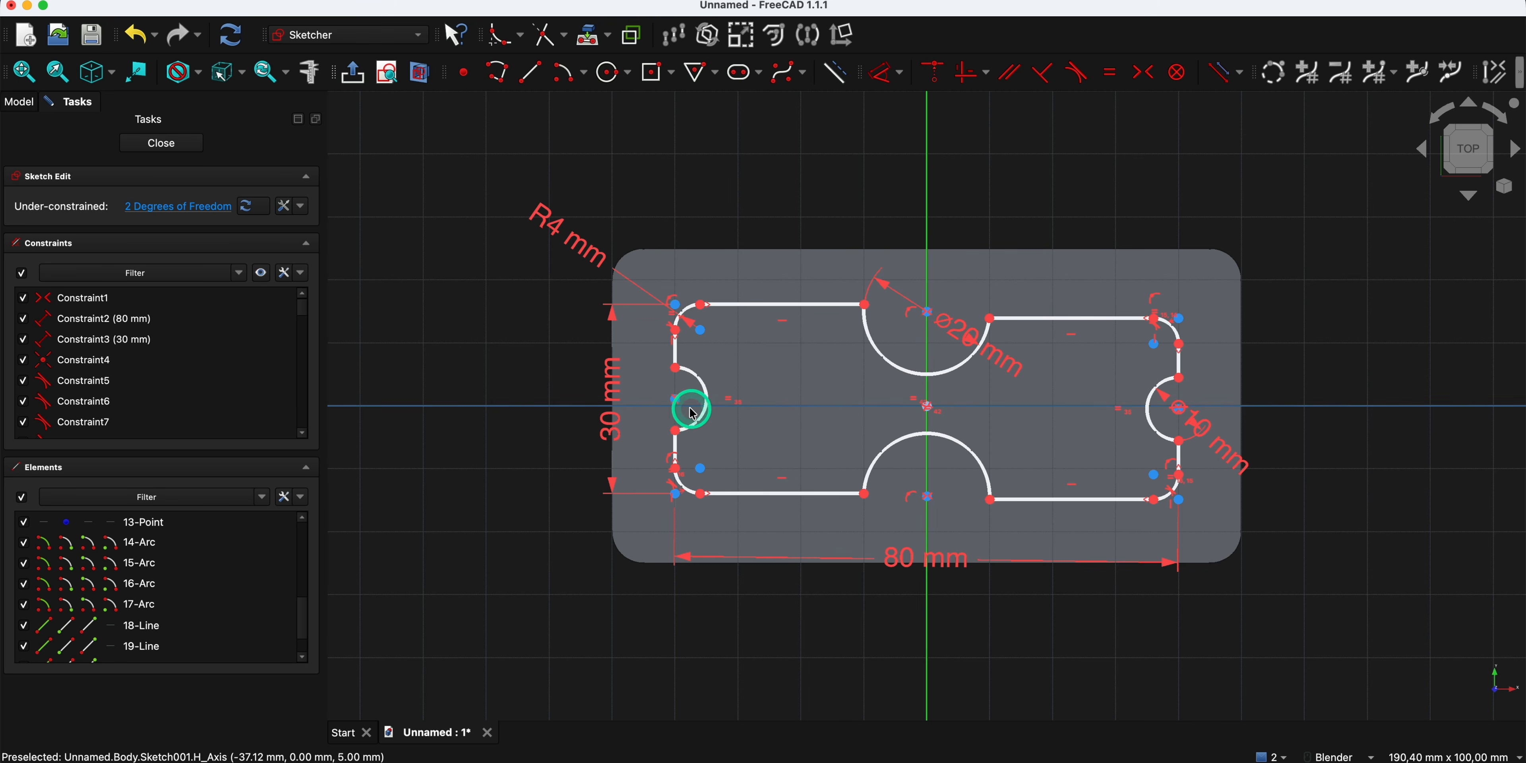
- Constrain the centres of the left and right notch arcs to lie on the horizontal axis
scroll(696, 413, up, 3)
click(677, 405)
click(938, 80)
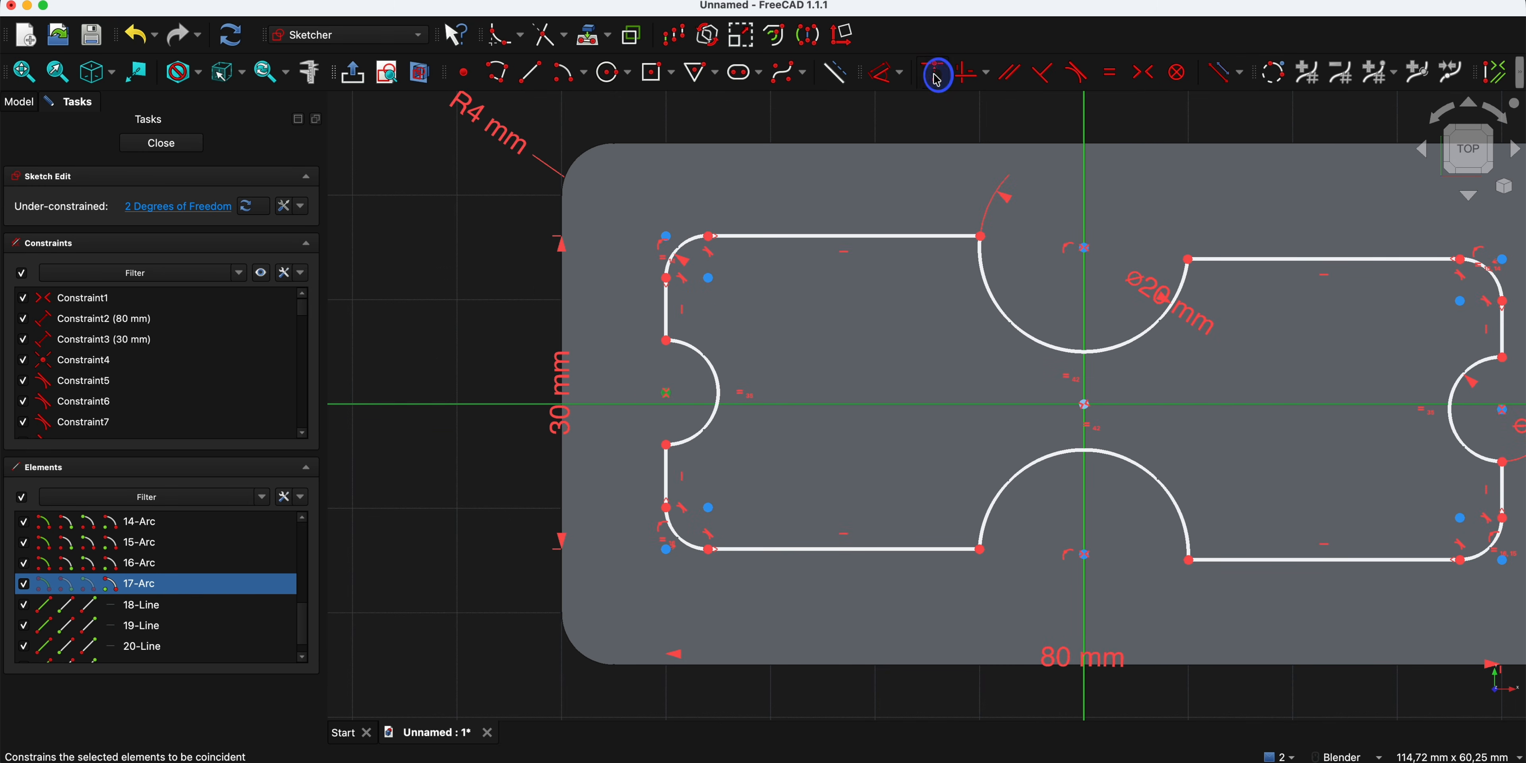
scroll(797, 213, down, 1)
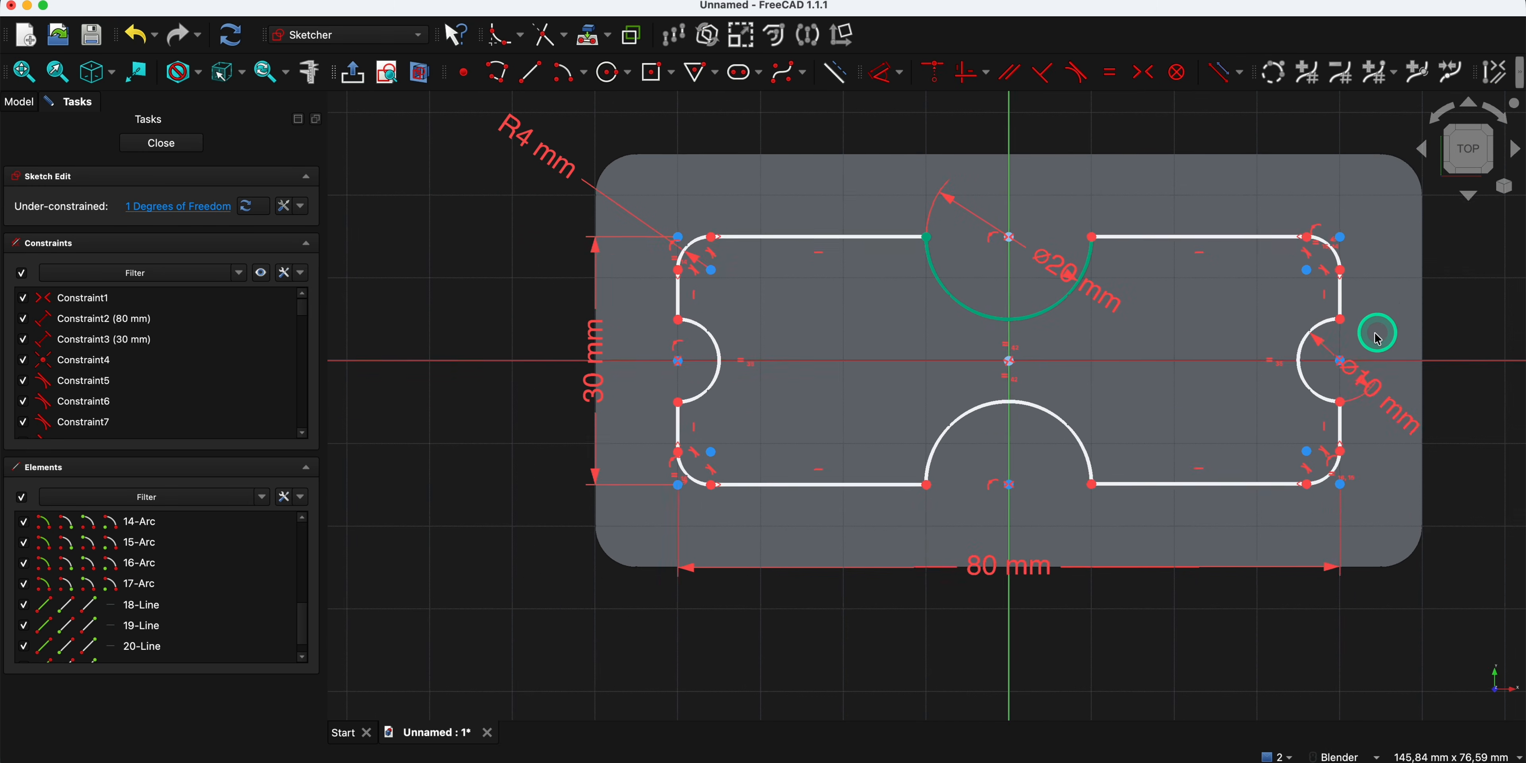
scroll(1325, 358, up, 2)
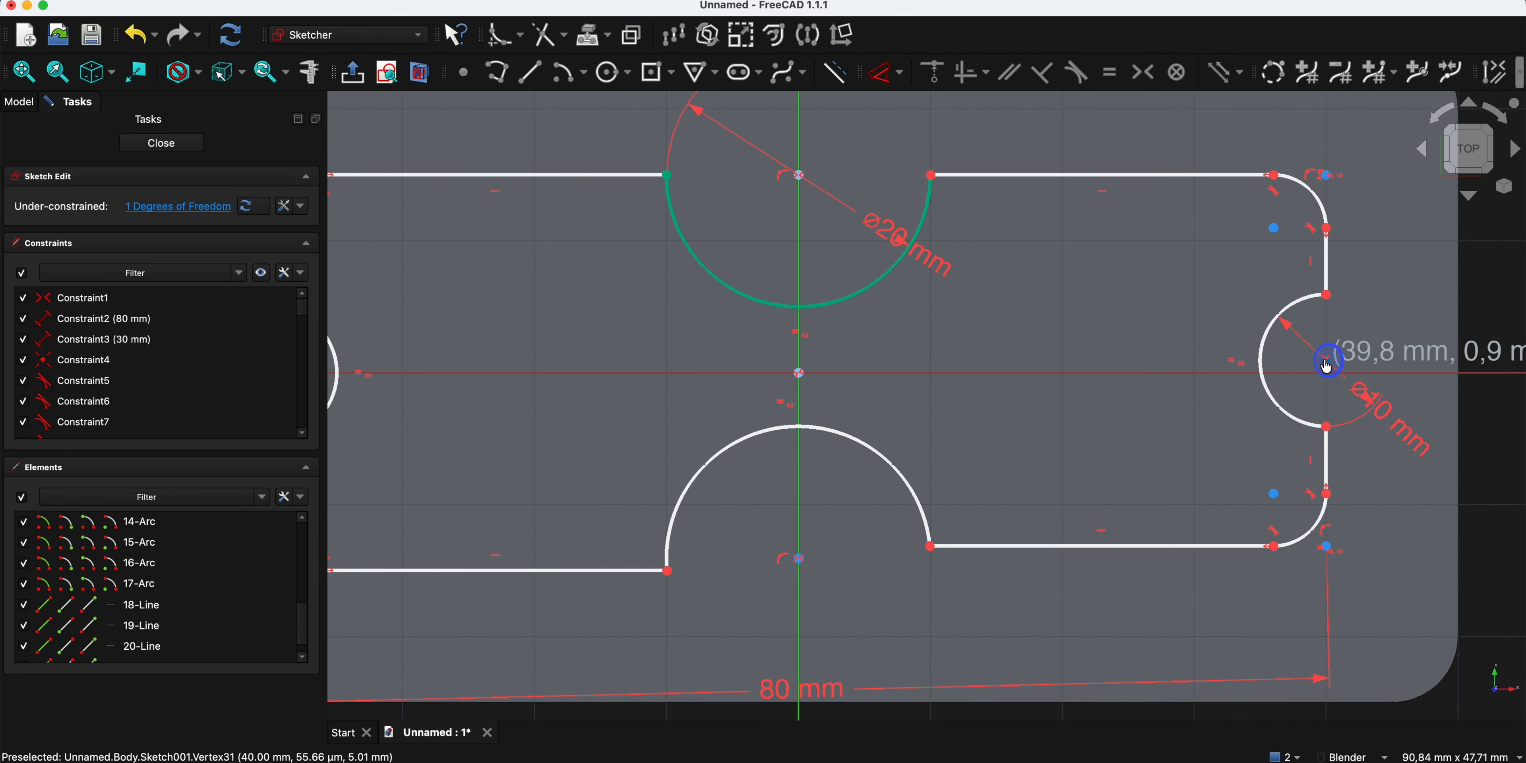
click(1327, 364)
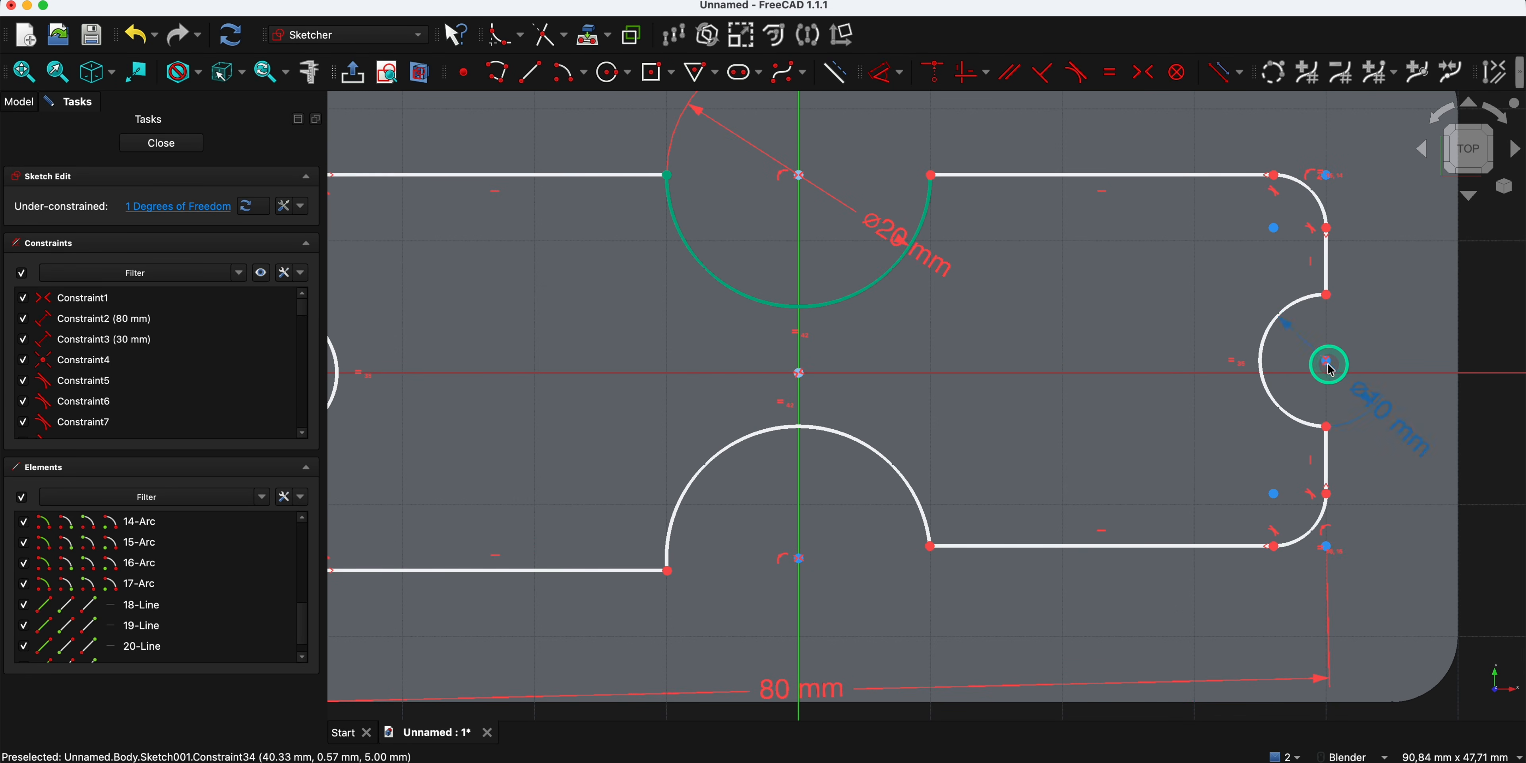
click(1359, 374)
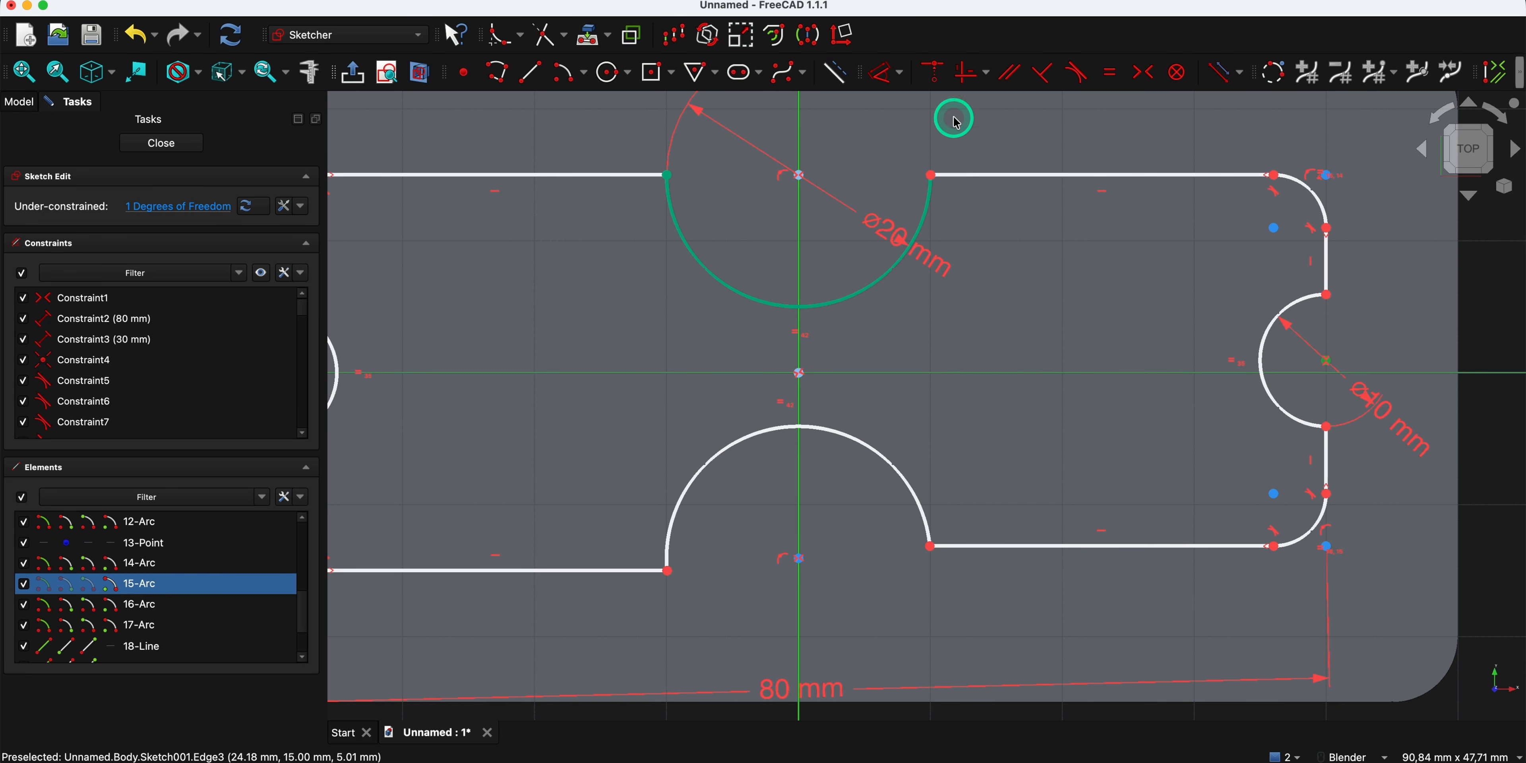
click(933, 71)
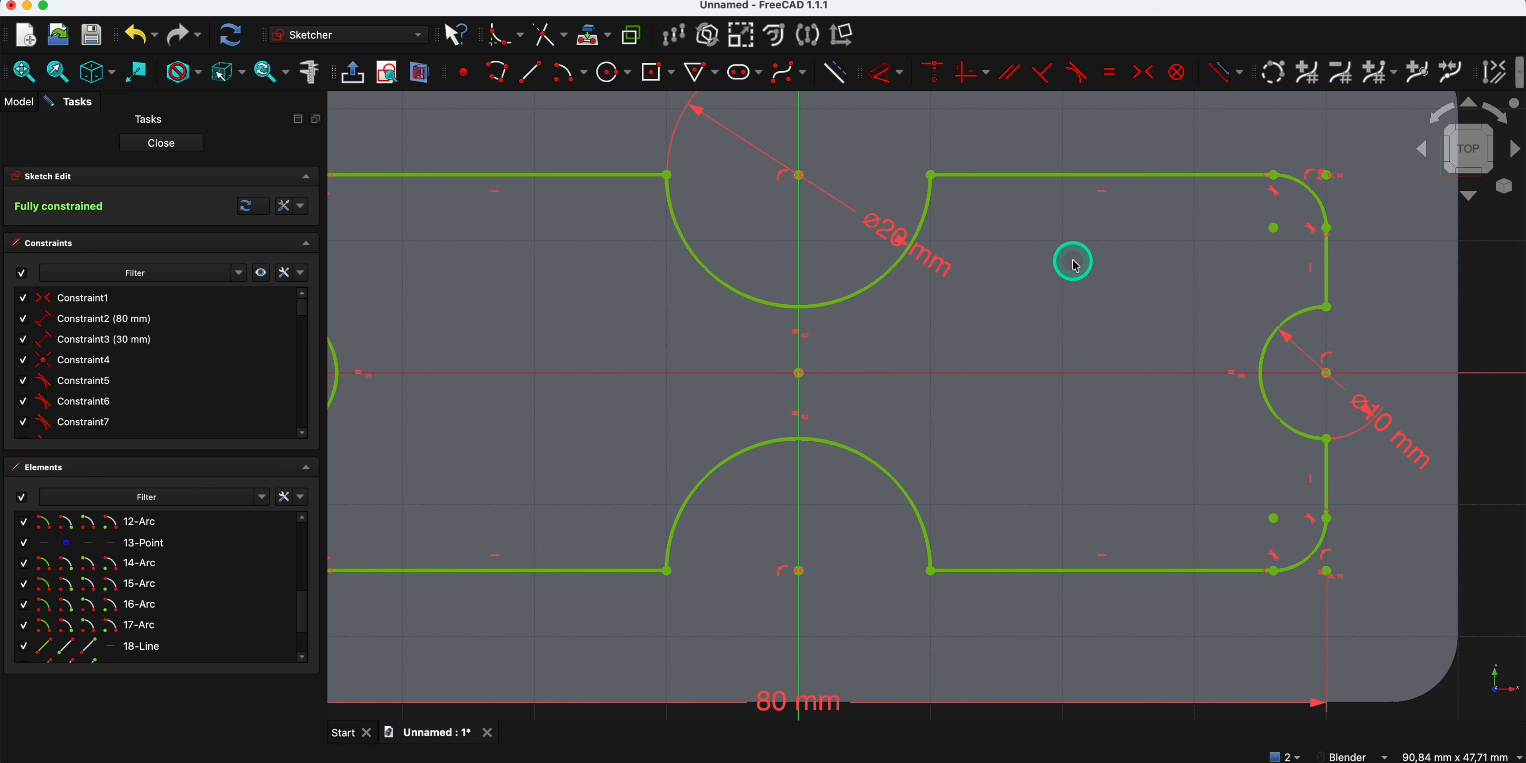
- Sketch fillets at both corners of the left and right notches, where the arcs meet the vertical edges
scroll(1074, 263, down, 3)
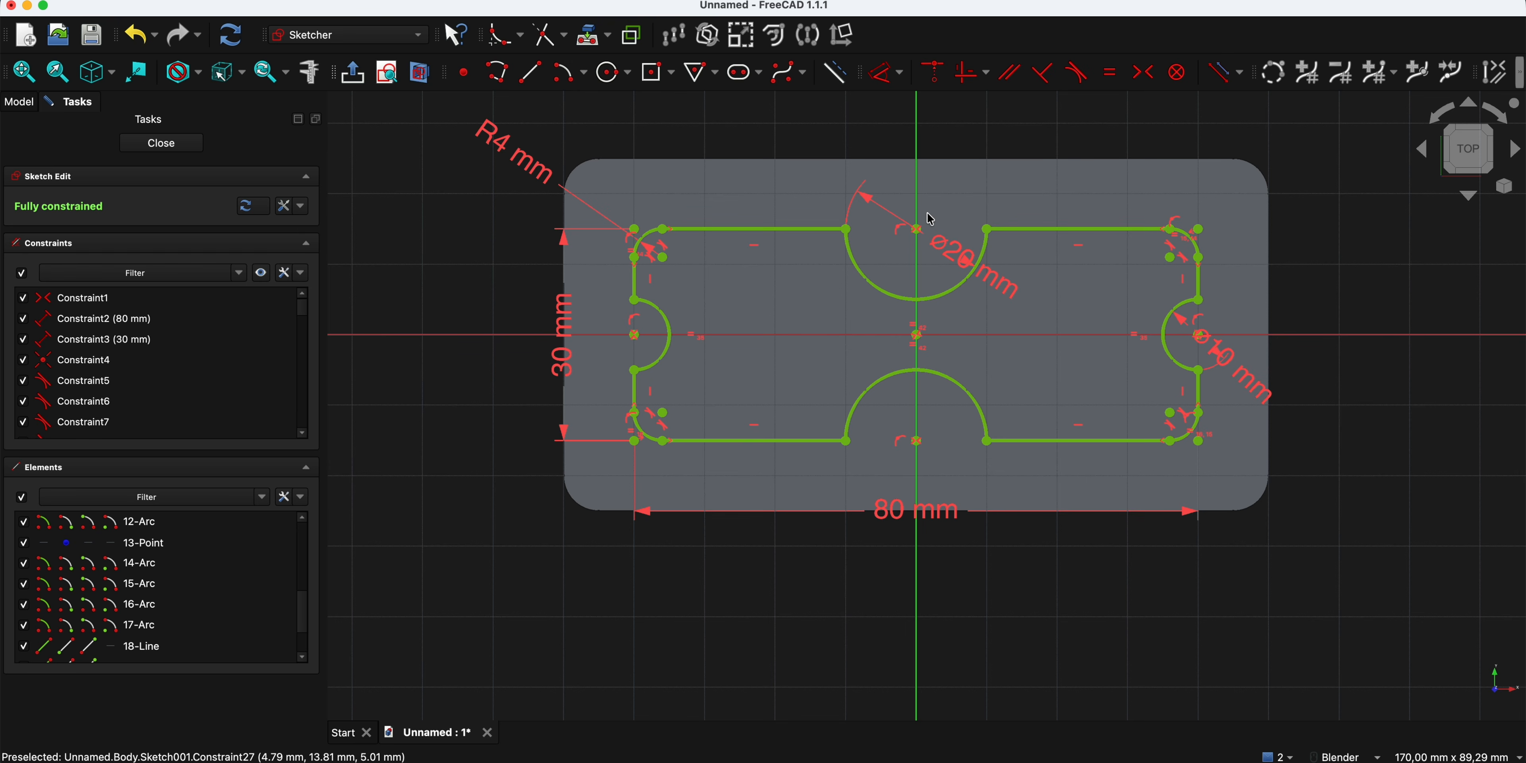
click(763, 188)
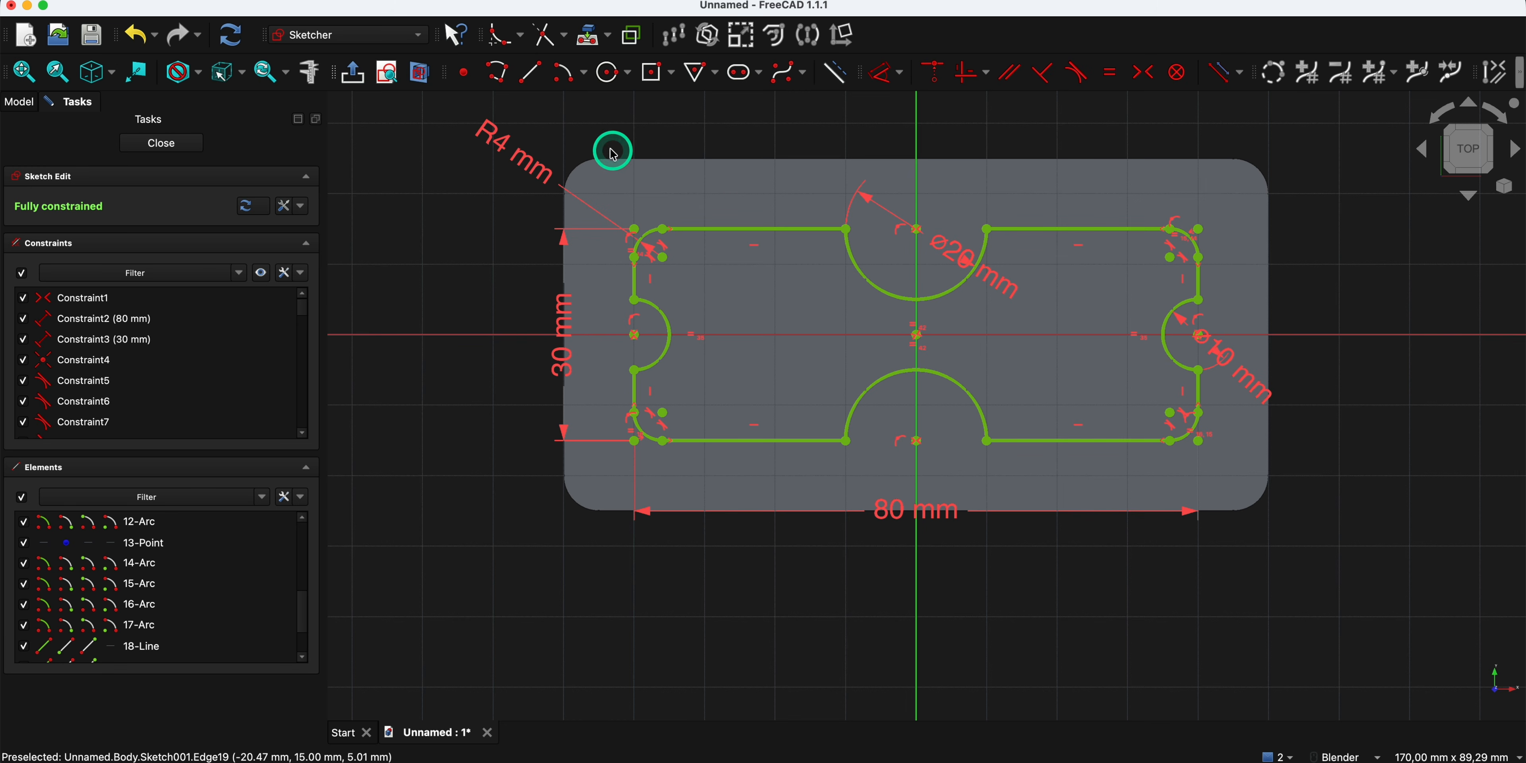
click(502, 39)
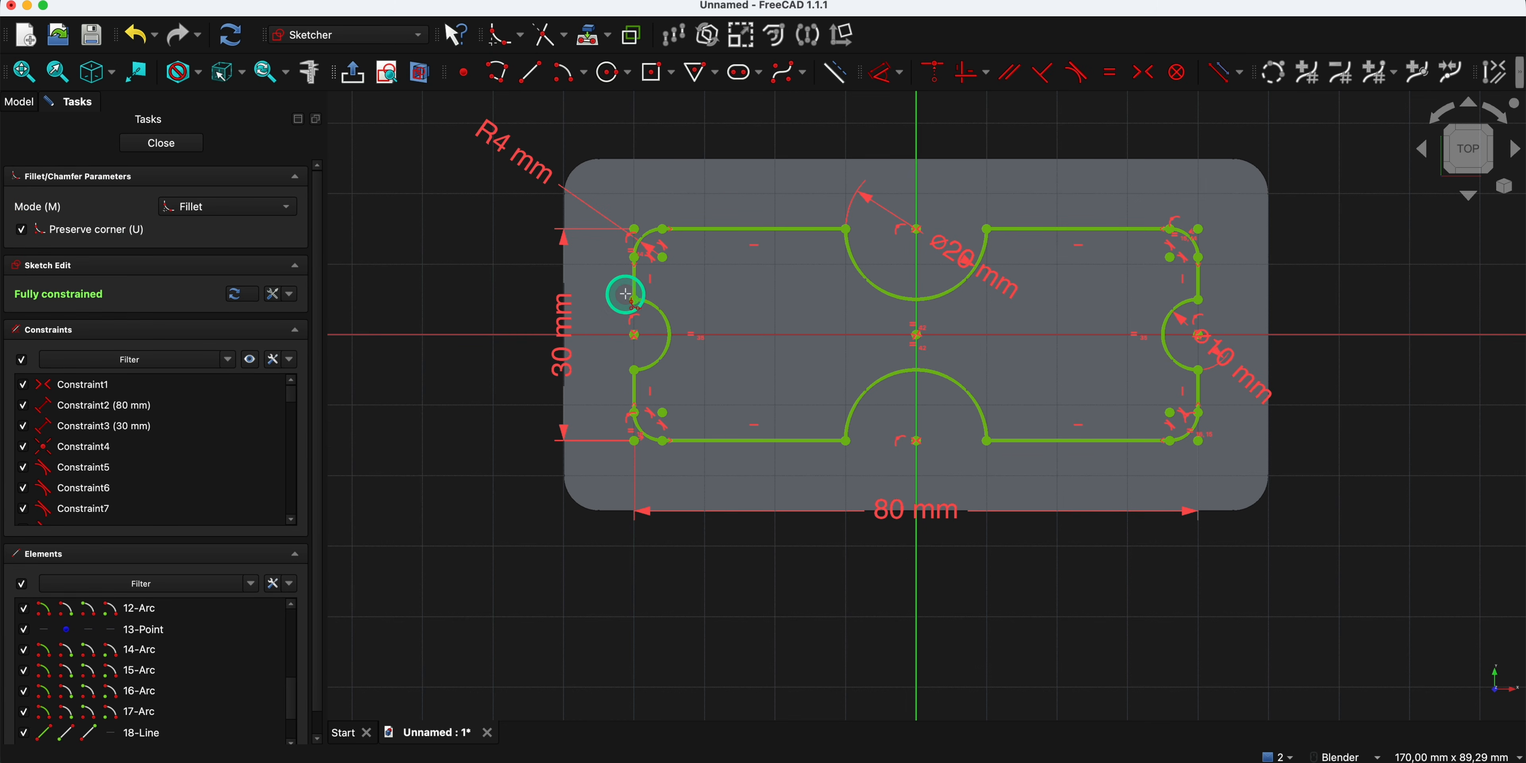
scroll(634, 289, up, 2)
click(636, 280)
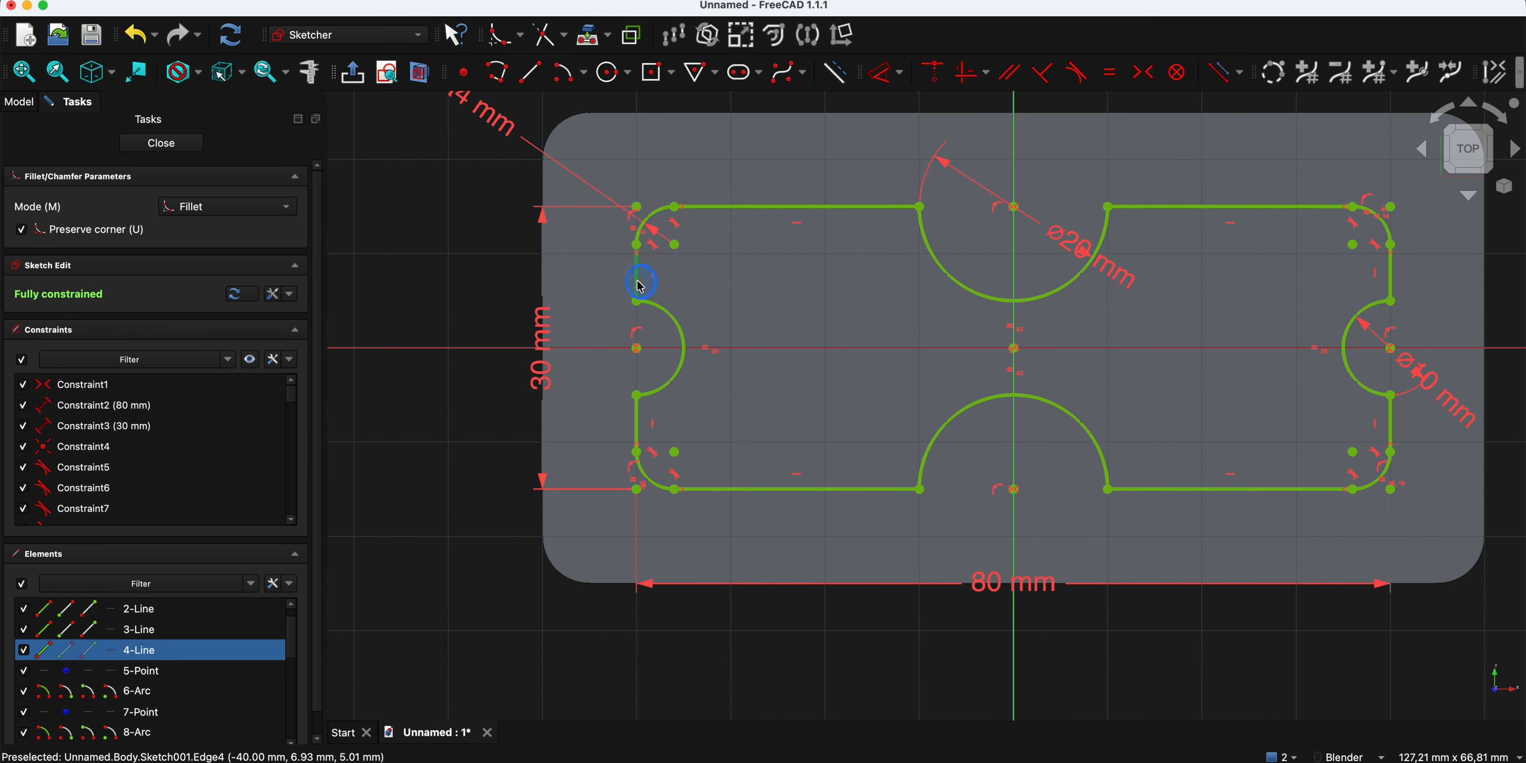
click(650, 305)
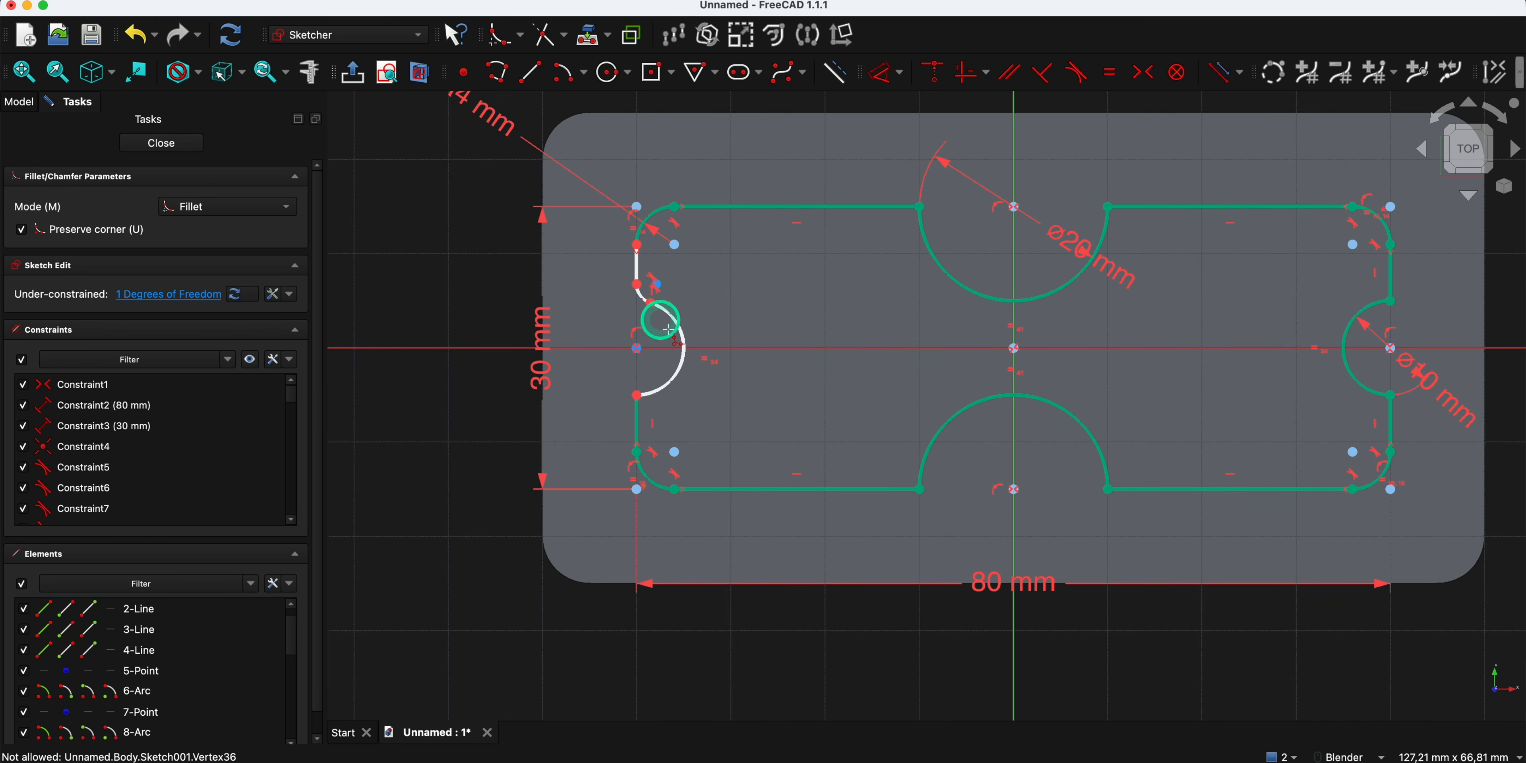
click(654, 399)
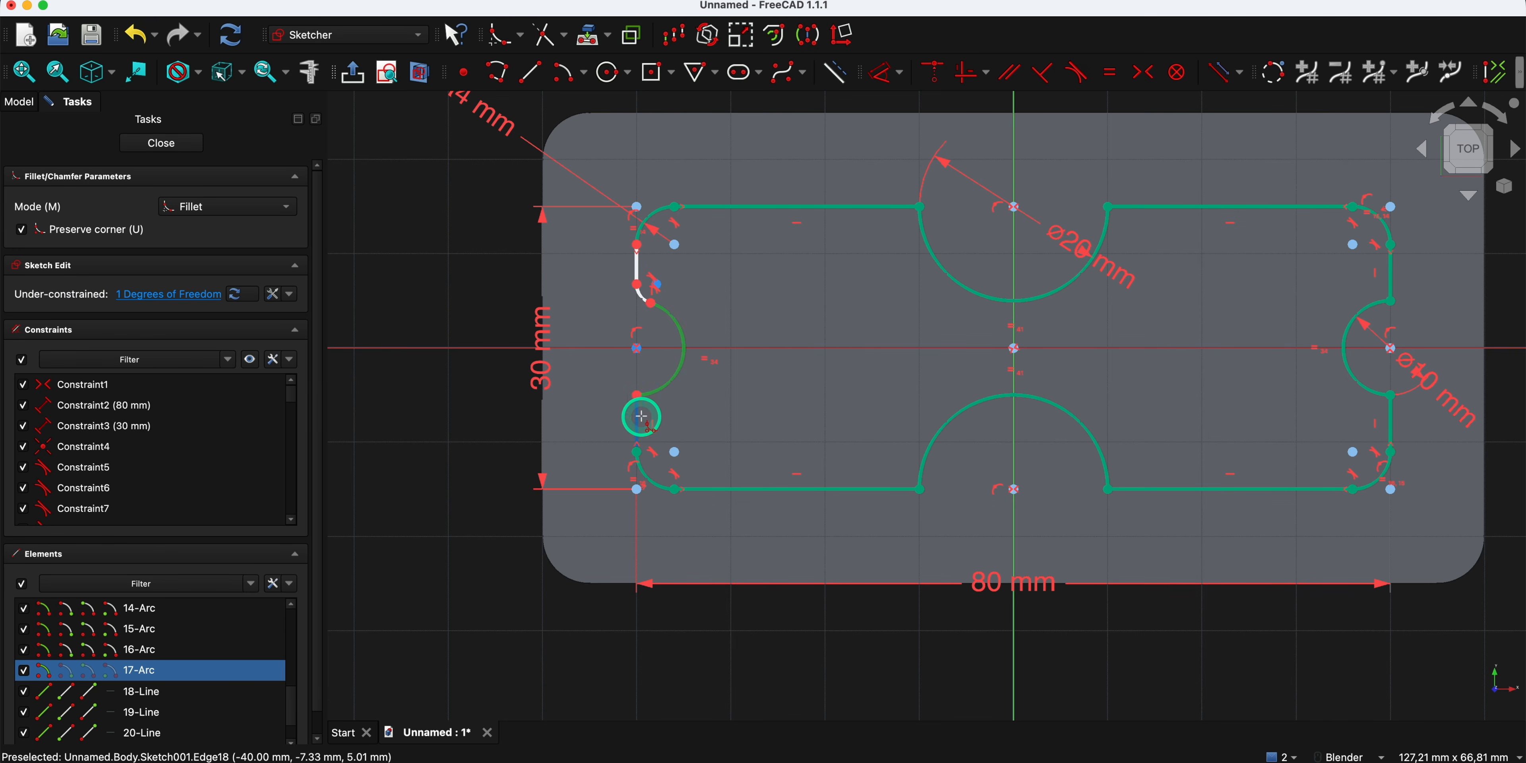
click(635, 416)
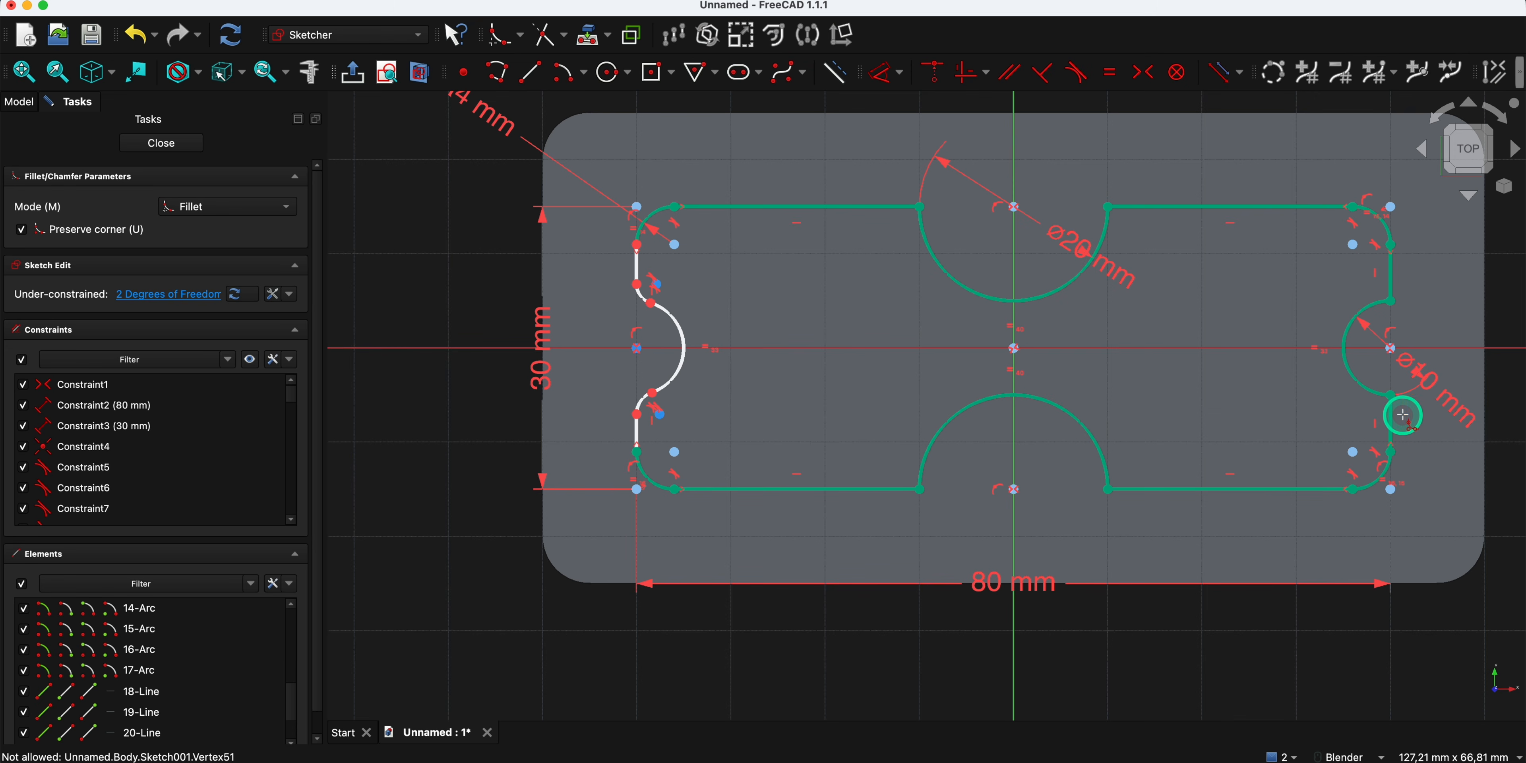
click(1390, 418)
click(1367, 388)
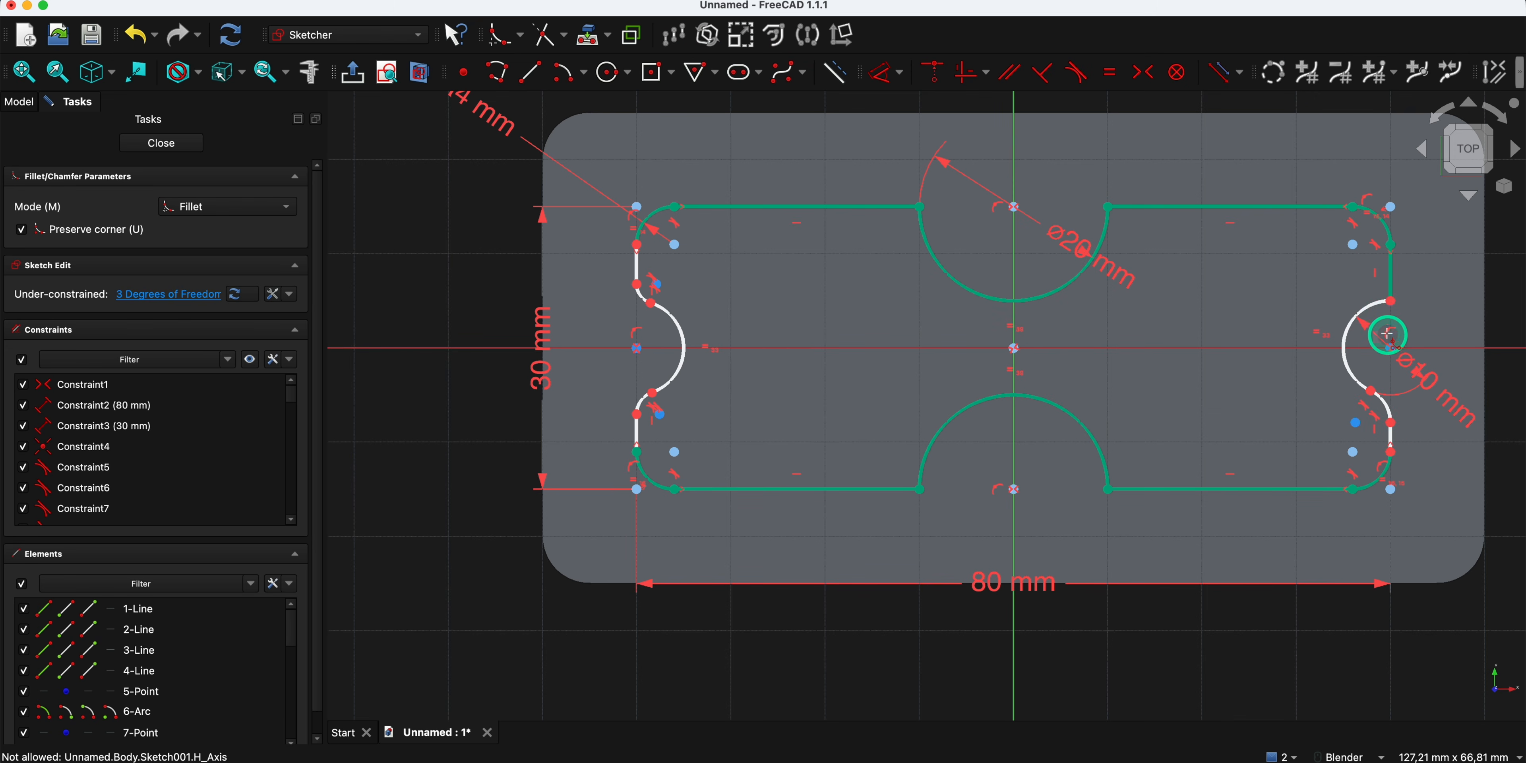
click(1377, 306)
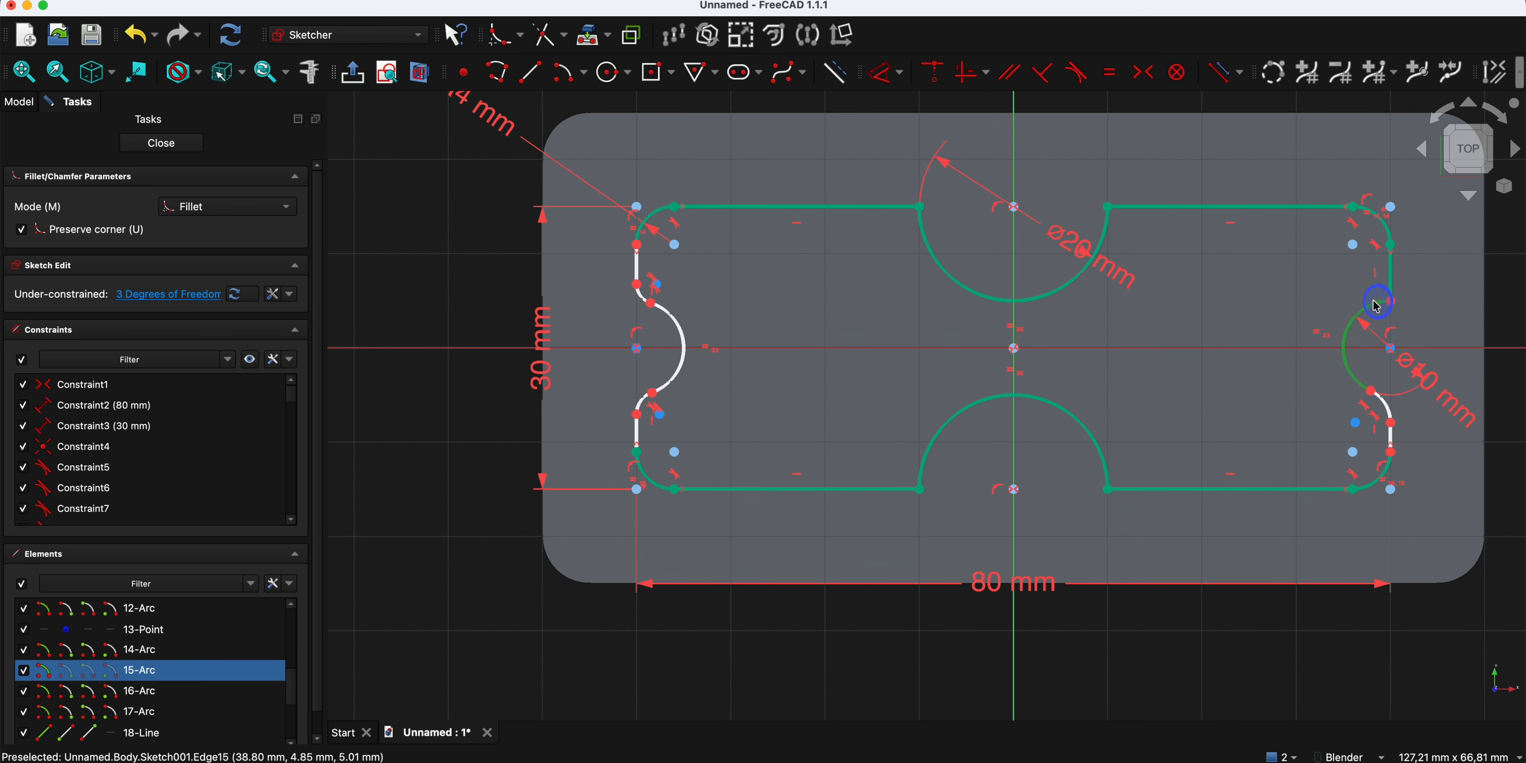
click(1391, 273)
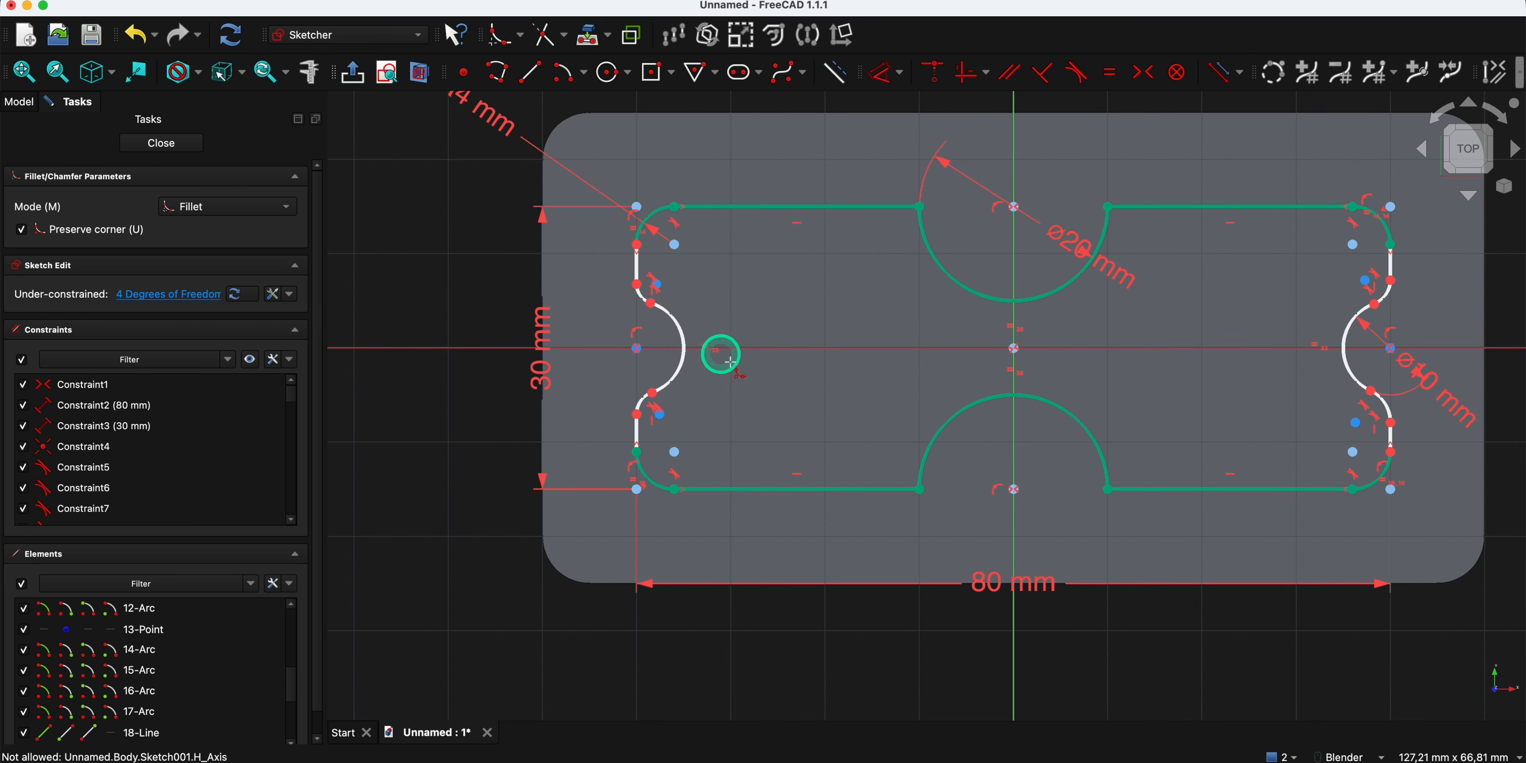
- Sketch fillets at both corners of the lower and upper notches, where the arcs meet the horizontal edges
click(899, 489)
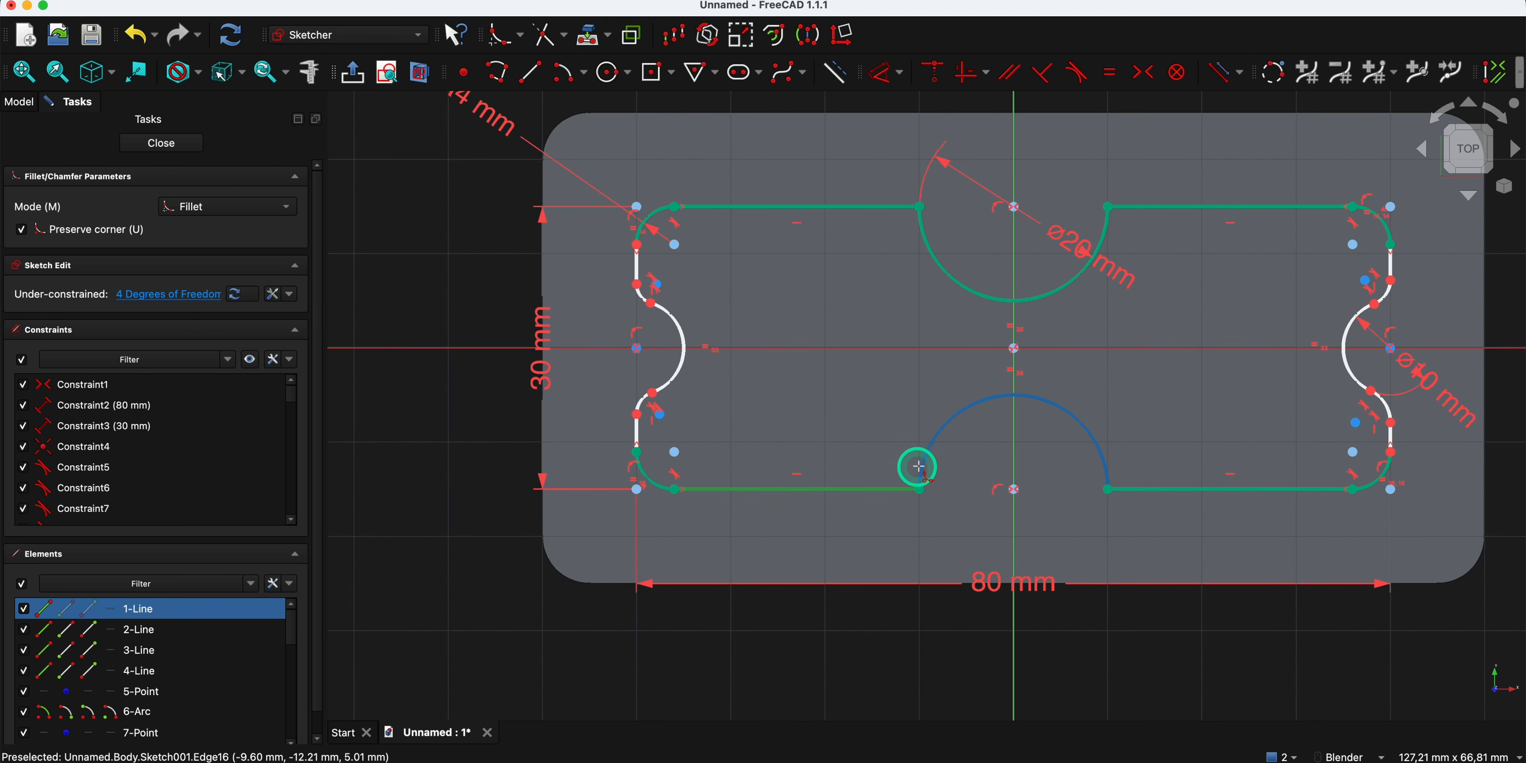
click(918, 469)
click(1104, 456)
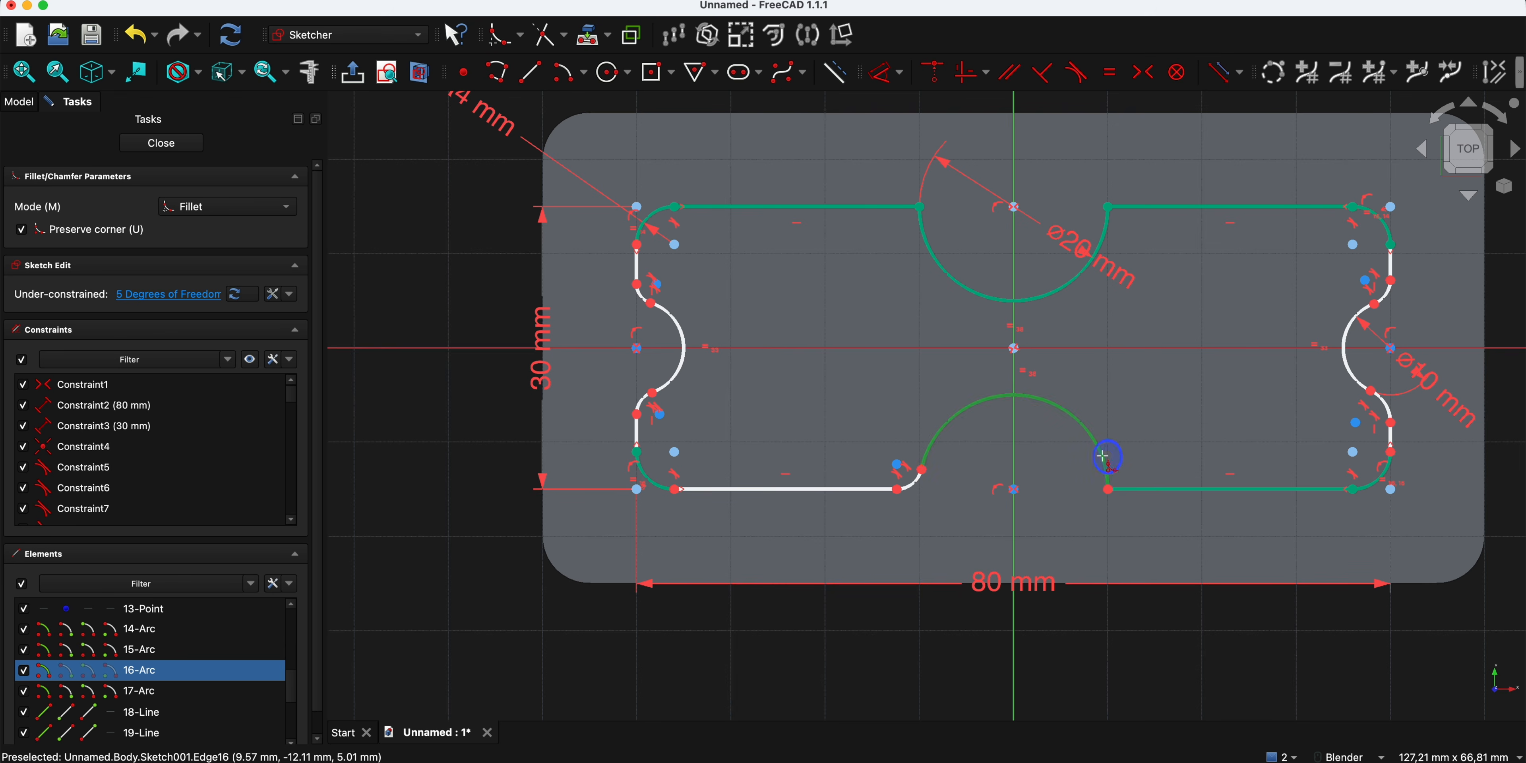
click(1132, 489)
click(899, 204)
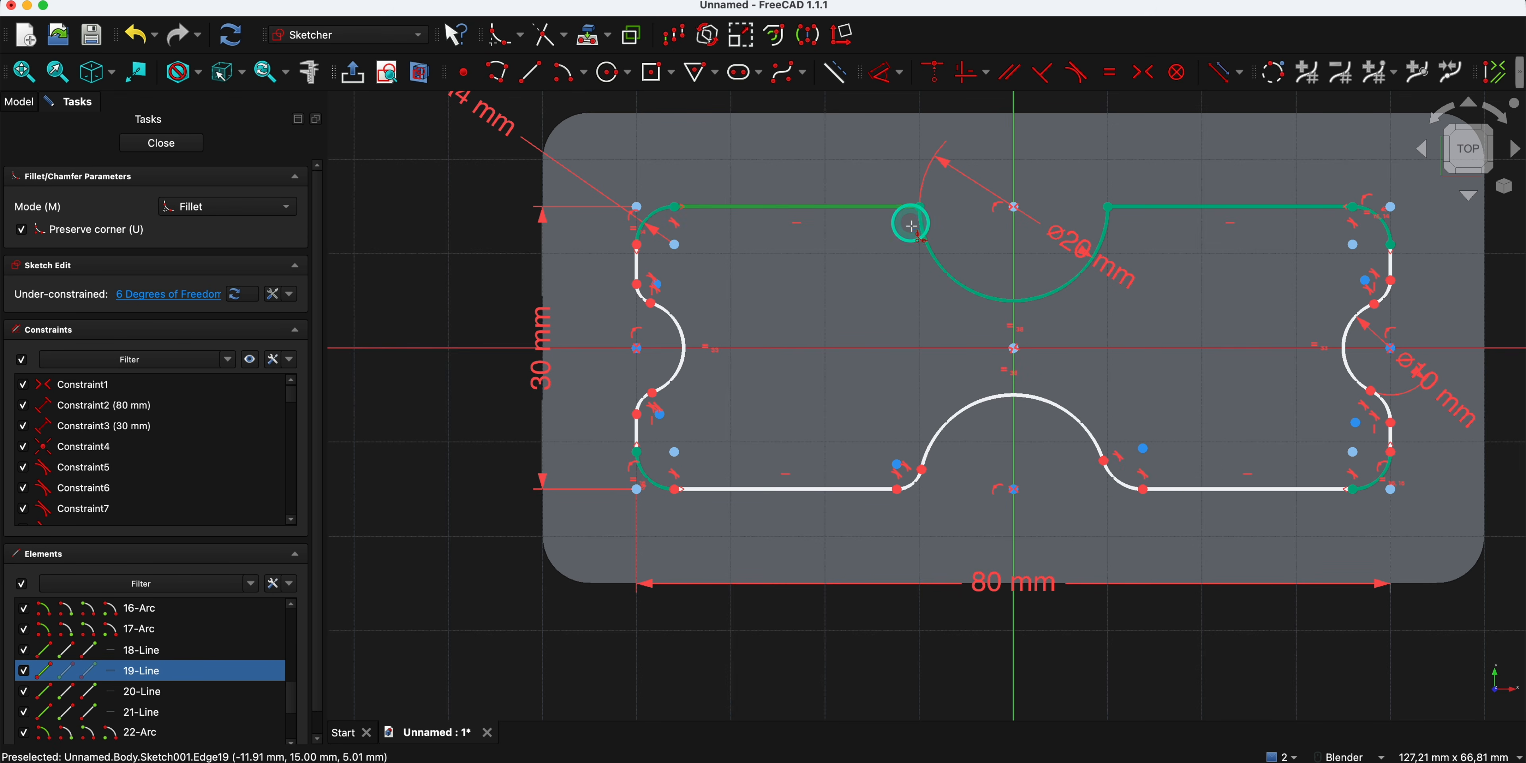
click(920, 237)
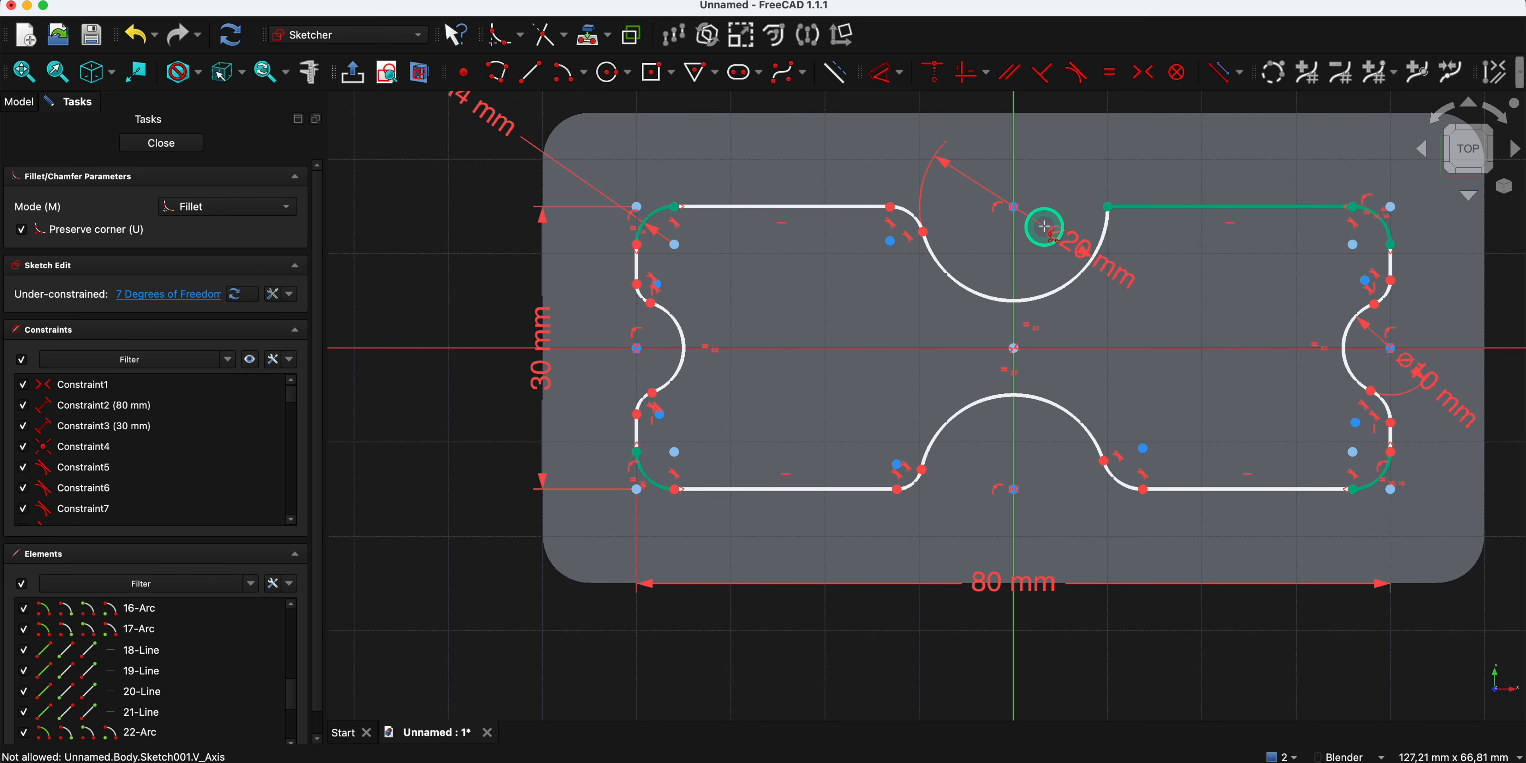
click(1106, 231)
click(1128, 209)
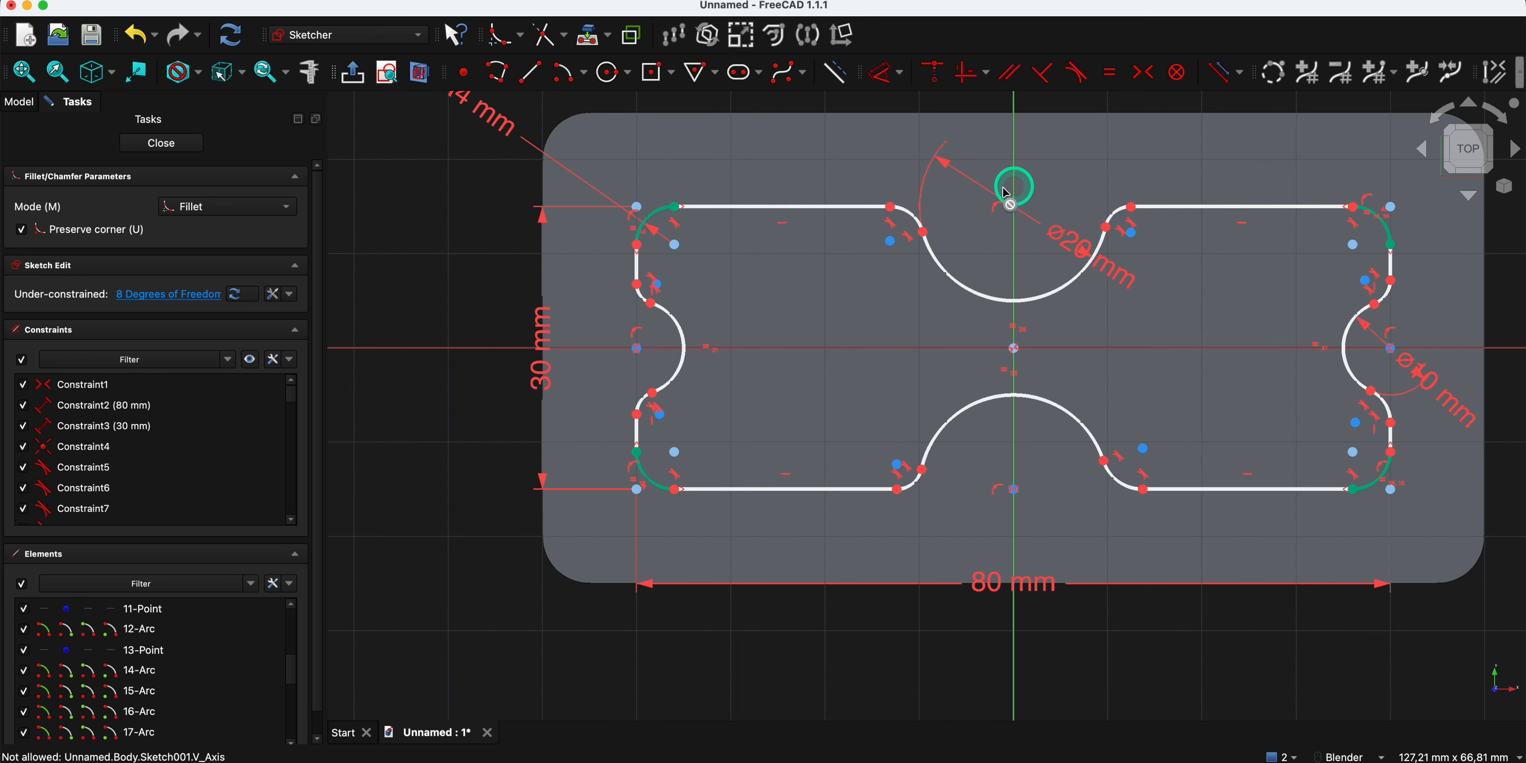
right_click(811, 156)
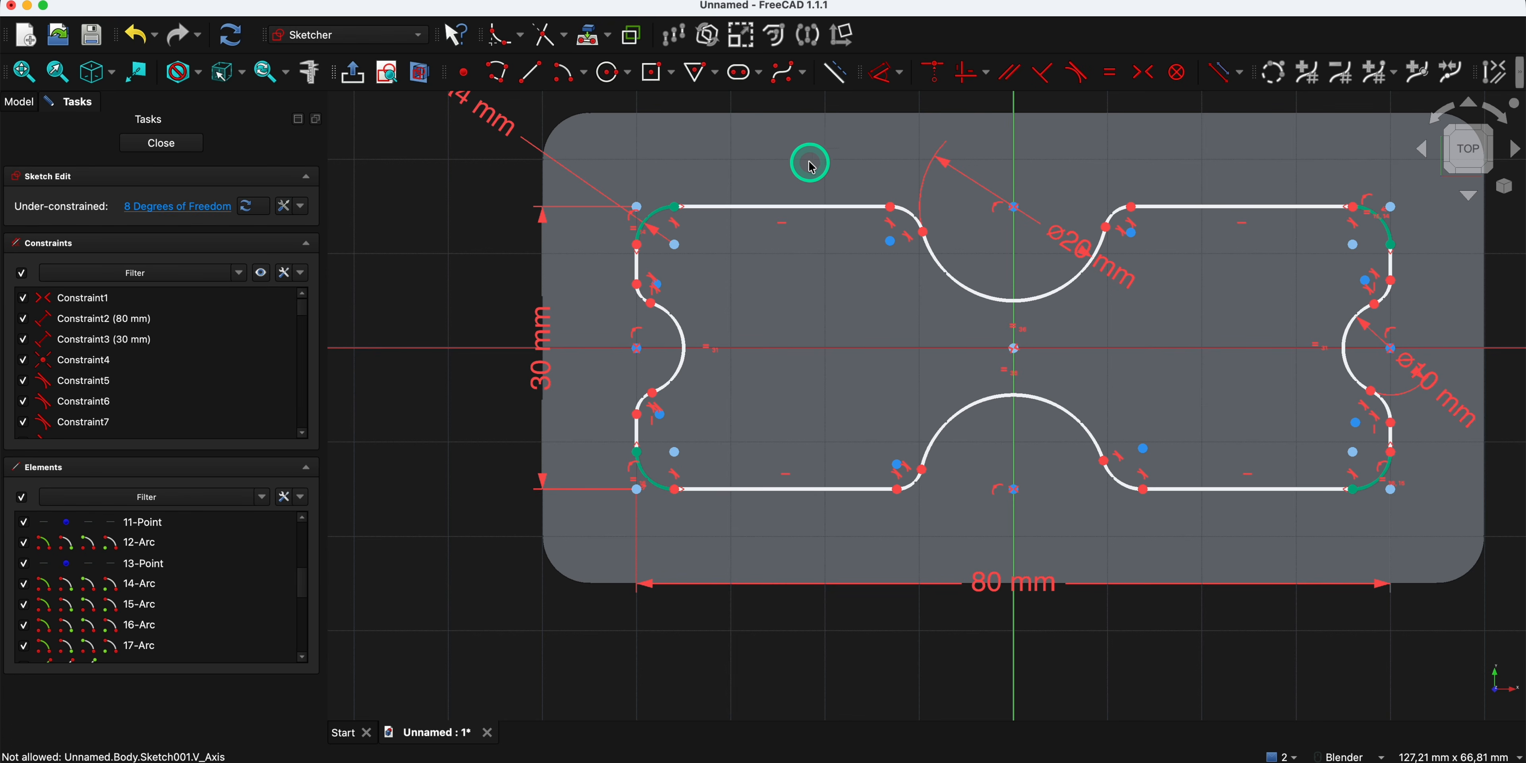
- Constrain the radius of the left notch's upper fillet to 2 mm
drag(892, 210, 924, 235)
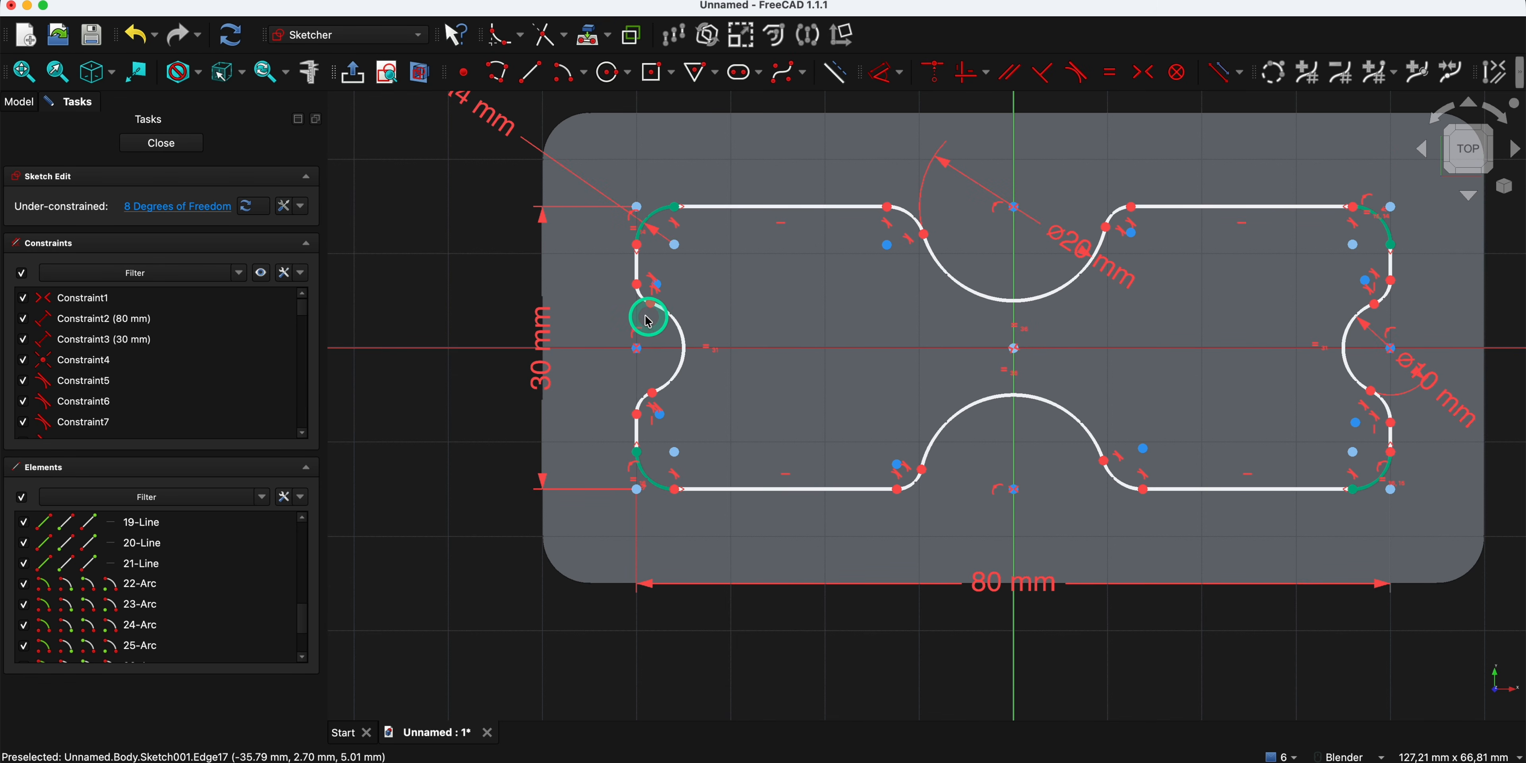
click(643, 298)
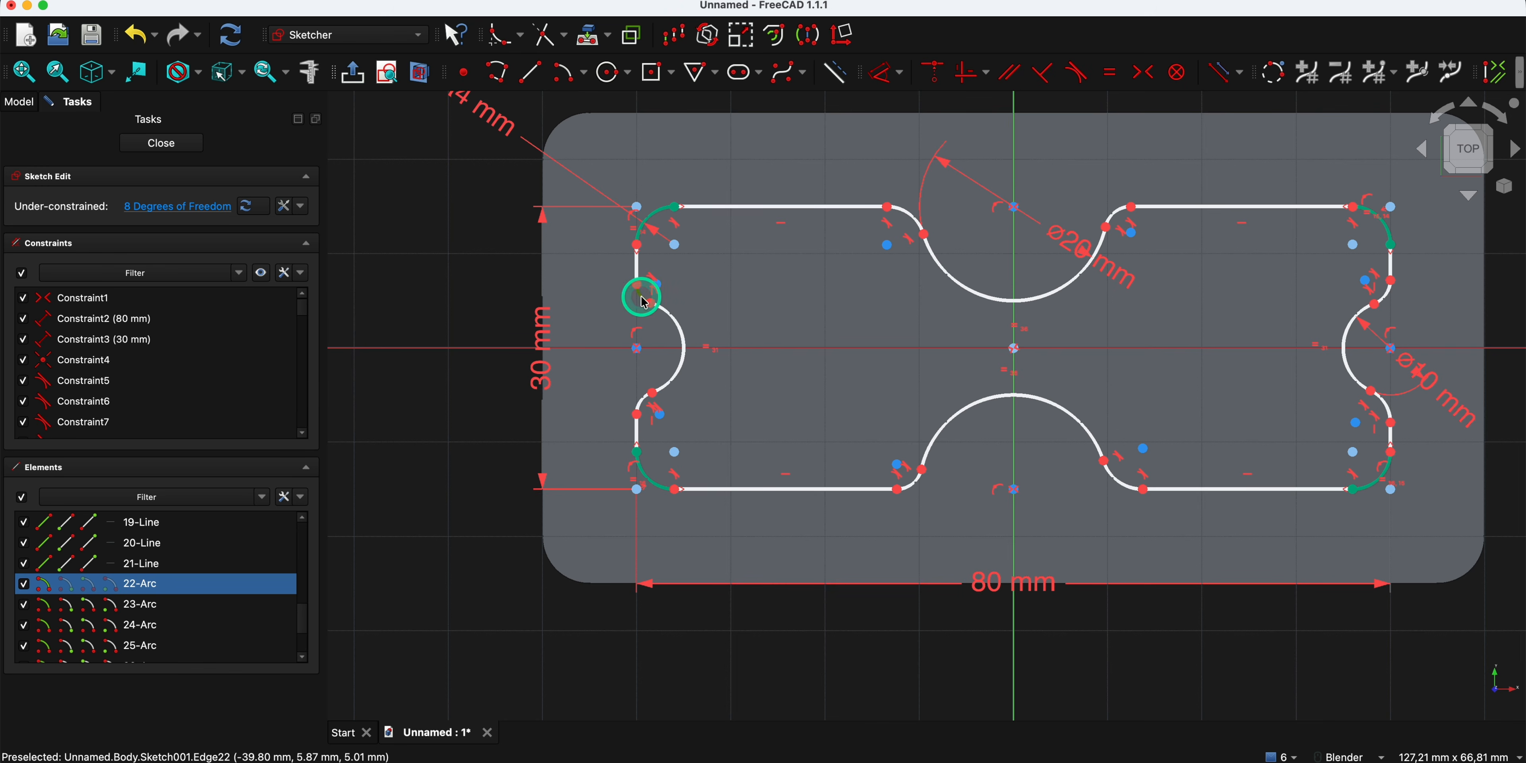
click(883, 84)
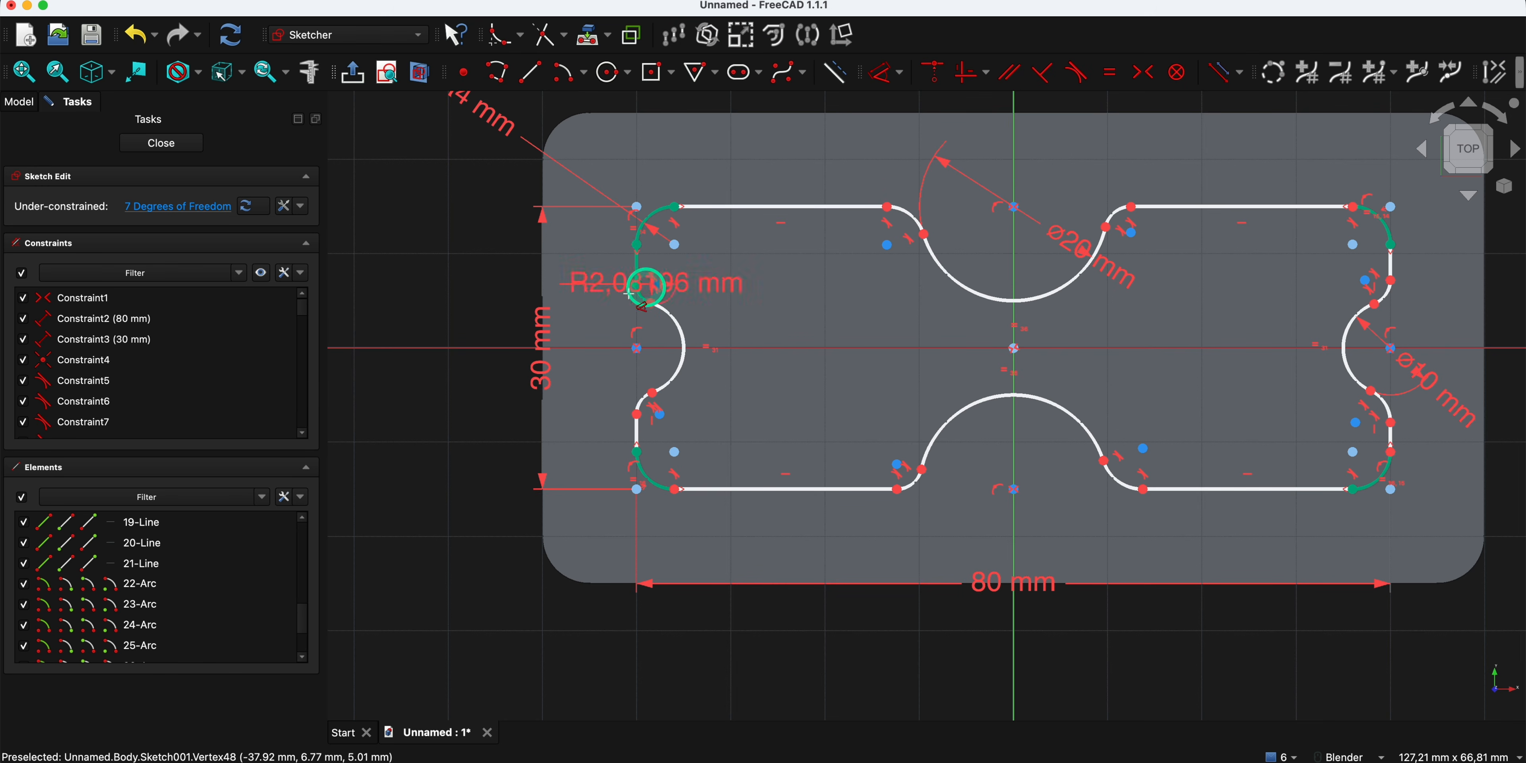
click(479, 286)
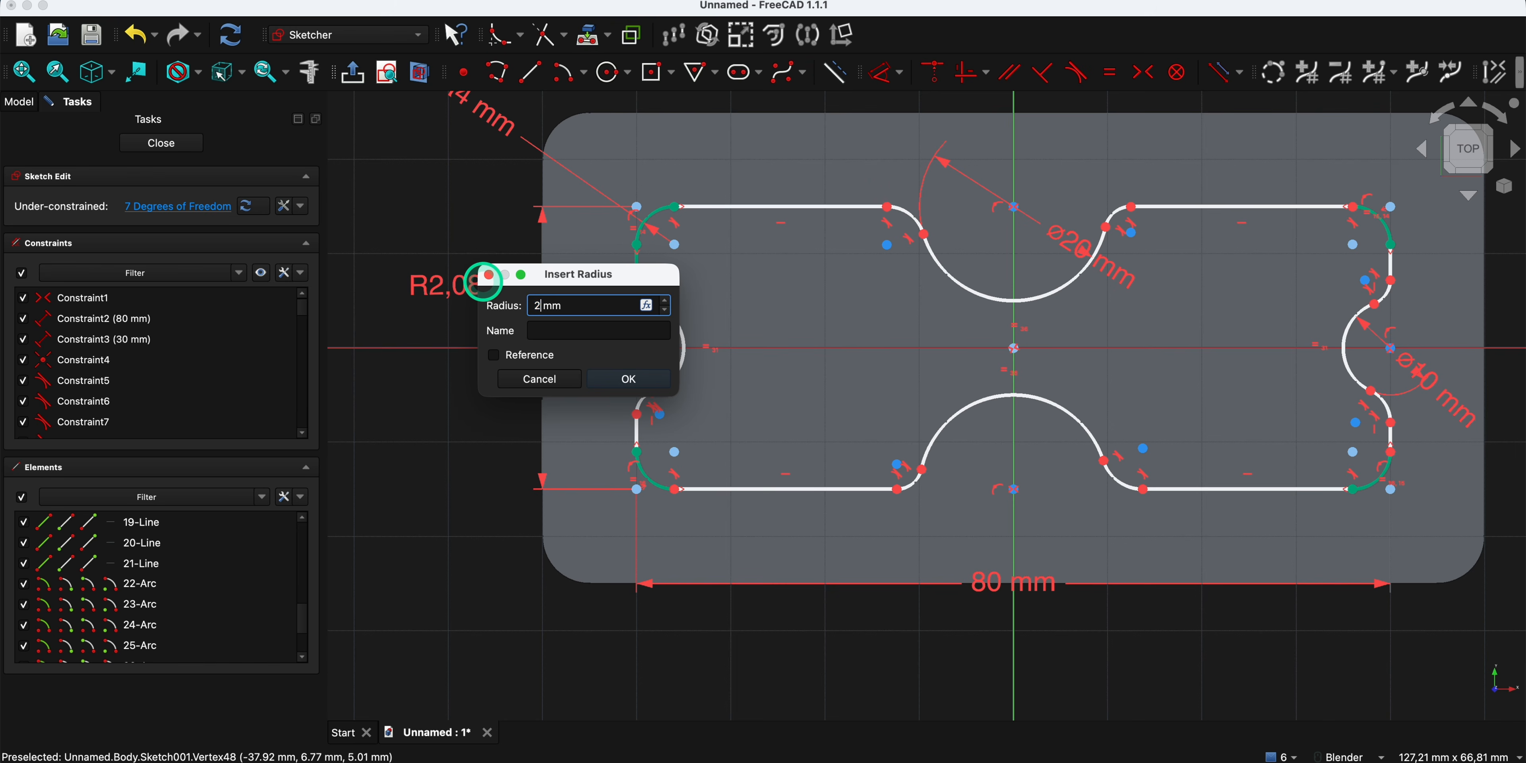
key(Return)
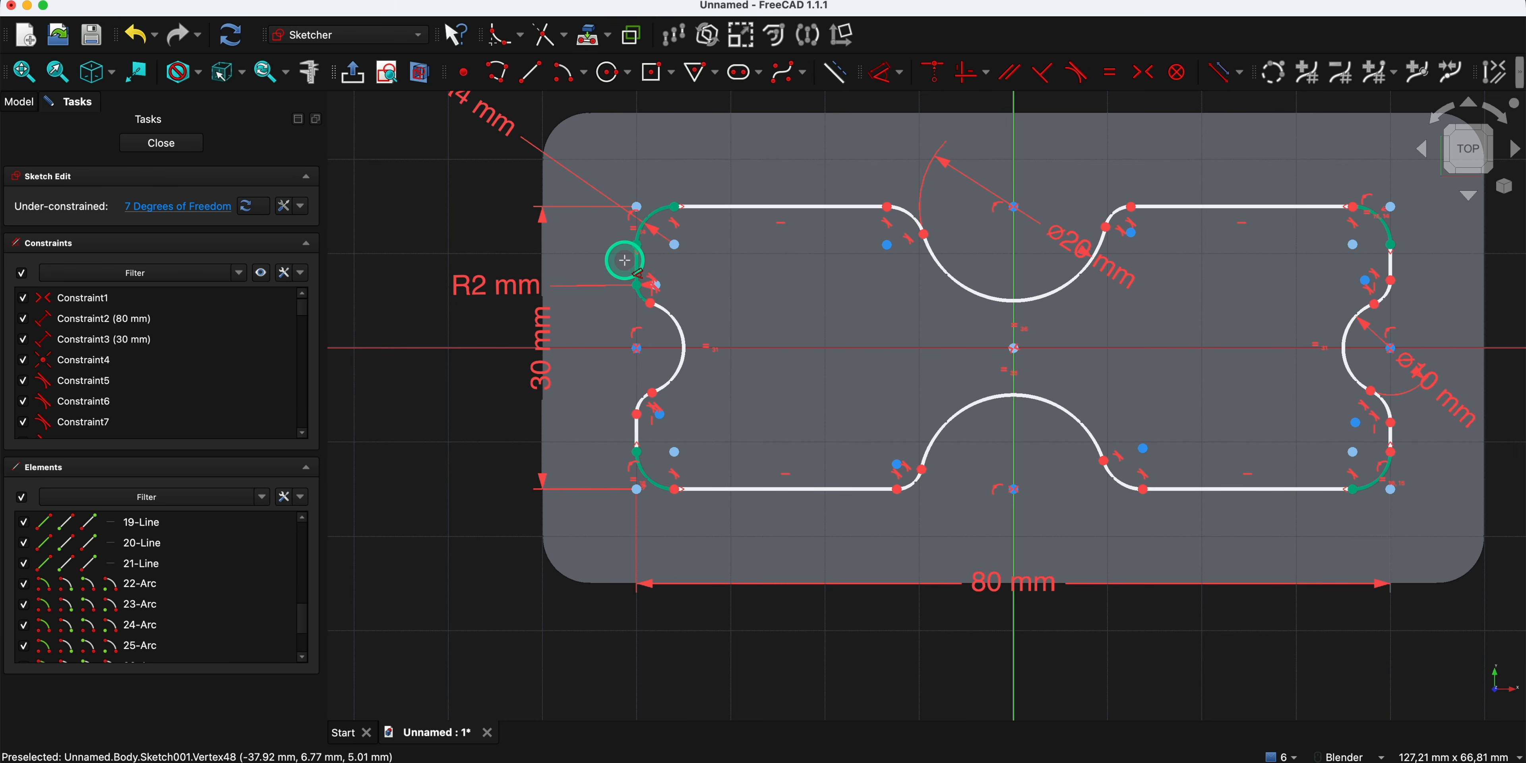
- Constrain the radius of the upper notch's left fillet to 4 mm
click(906, 208)
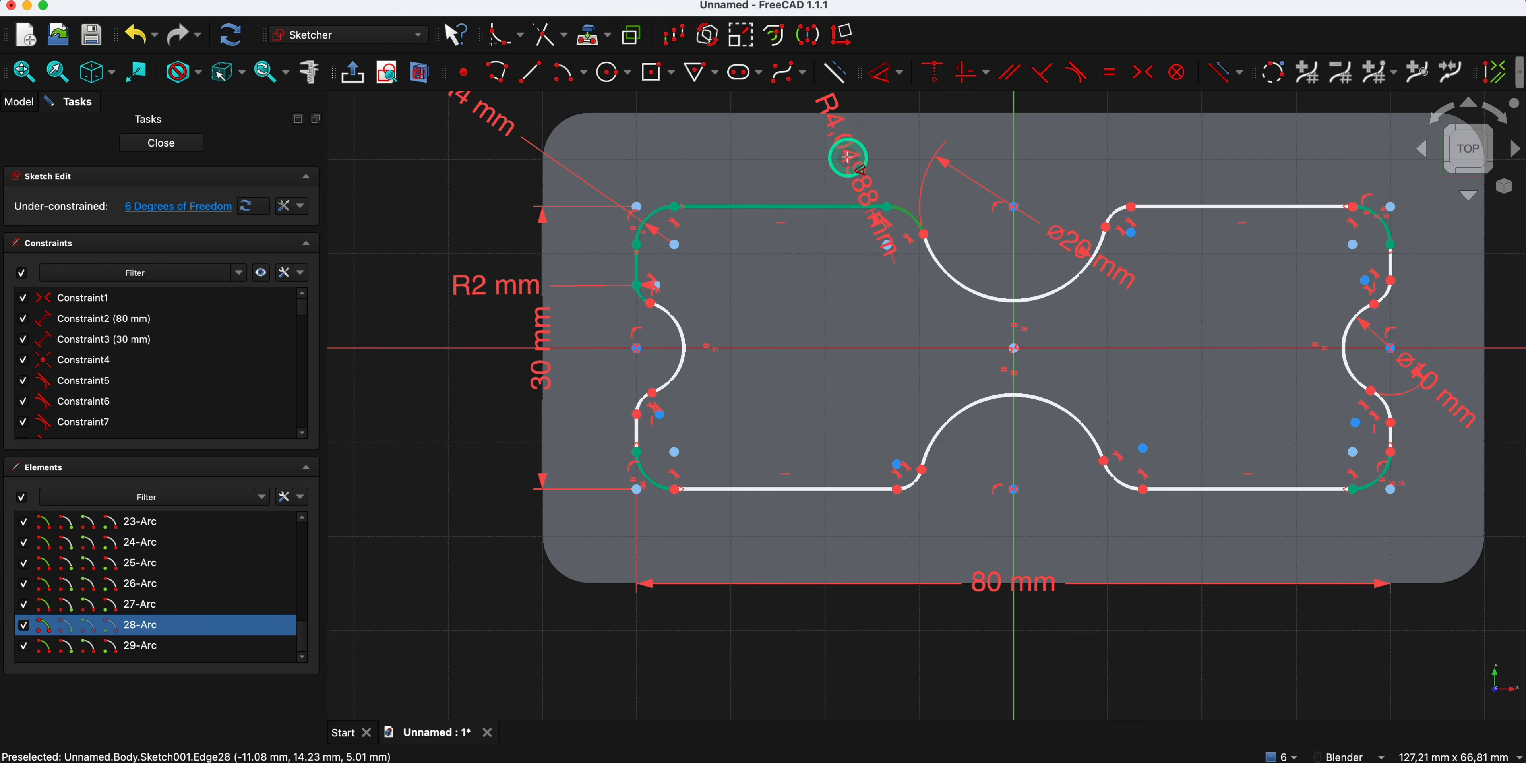
click(824, 158)
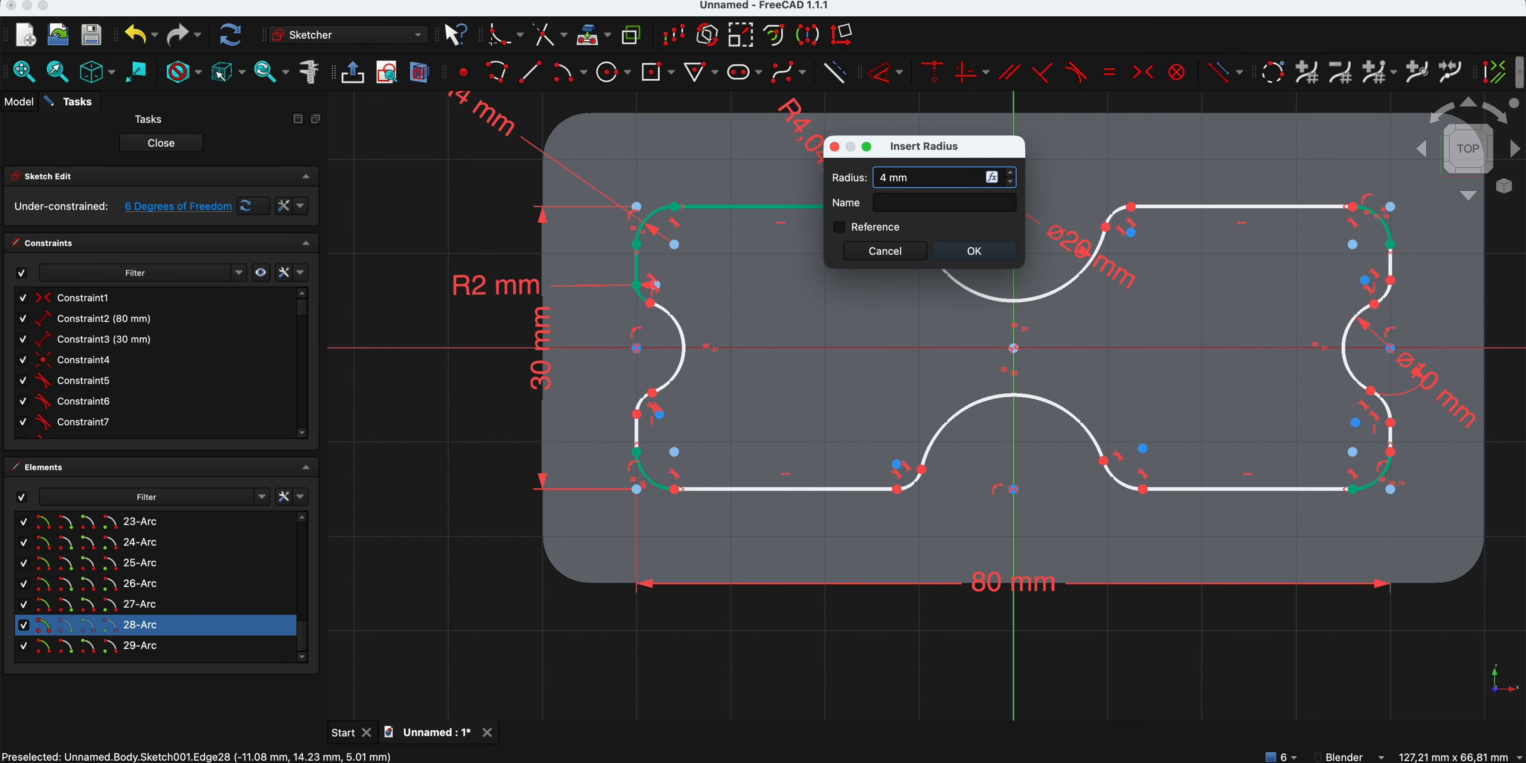
key(Return)
scroll(821, 193, down, 4)
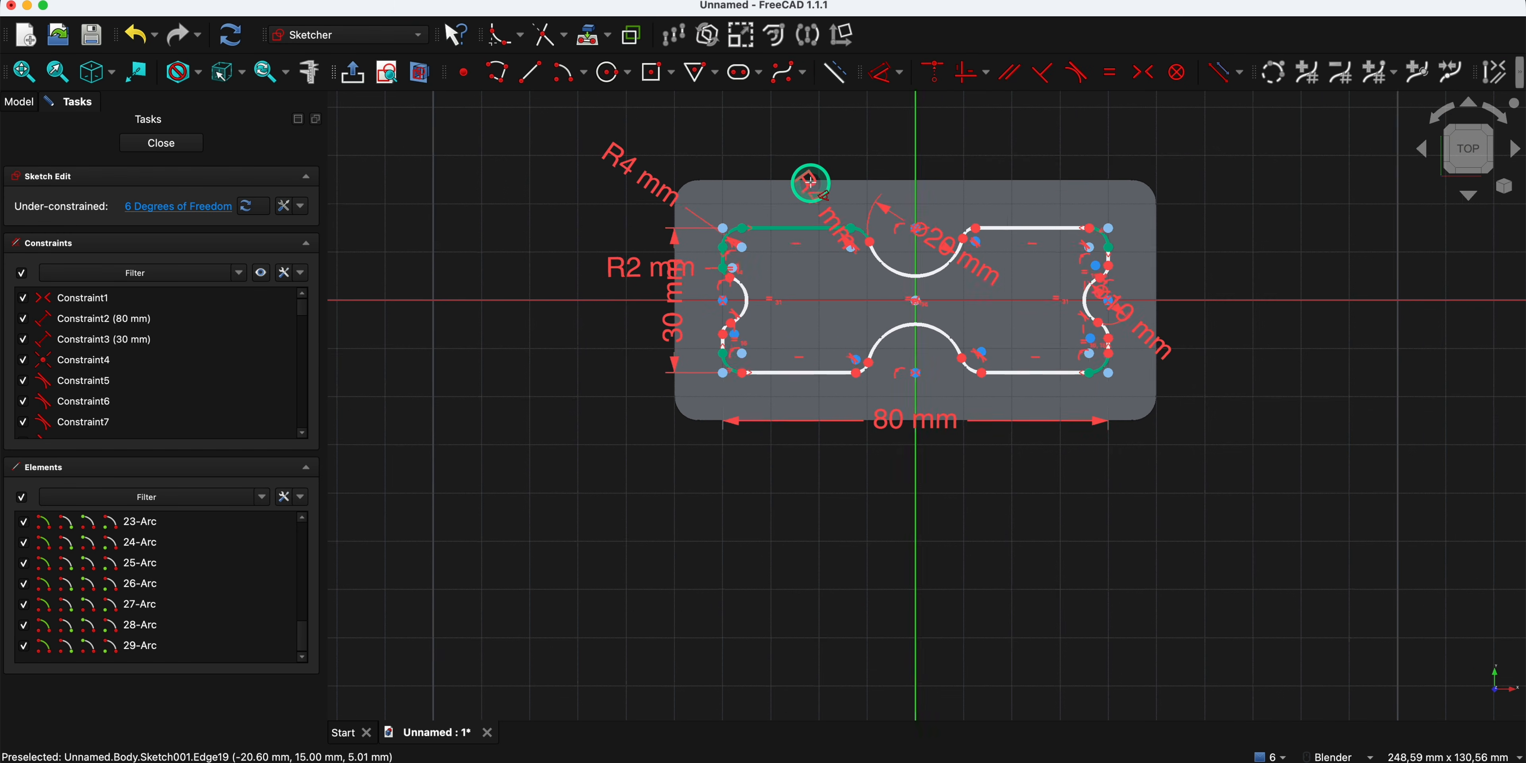
- Delete the 4 mm radius constraint on the left fillet of the upper notch
scroll(808, 187, up, 2)
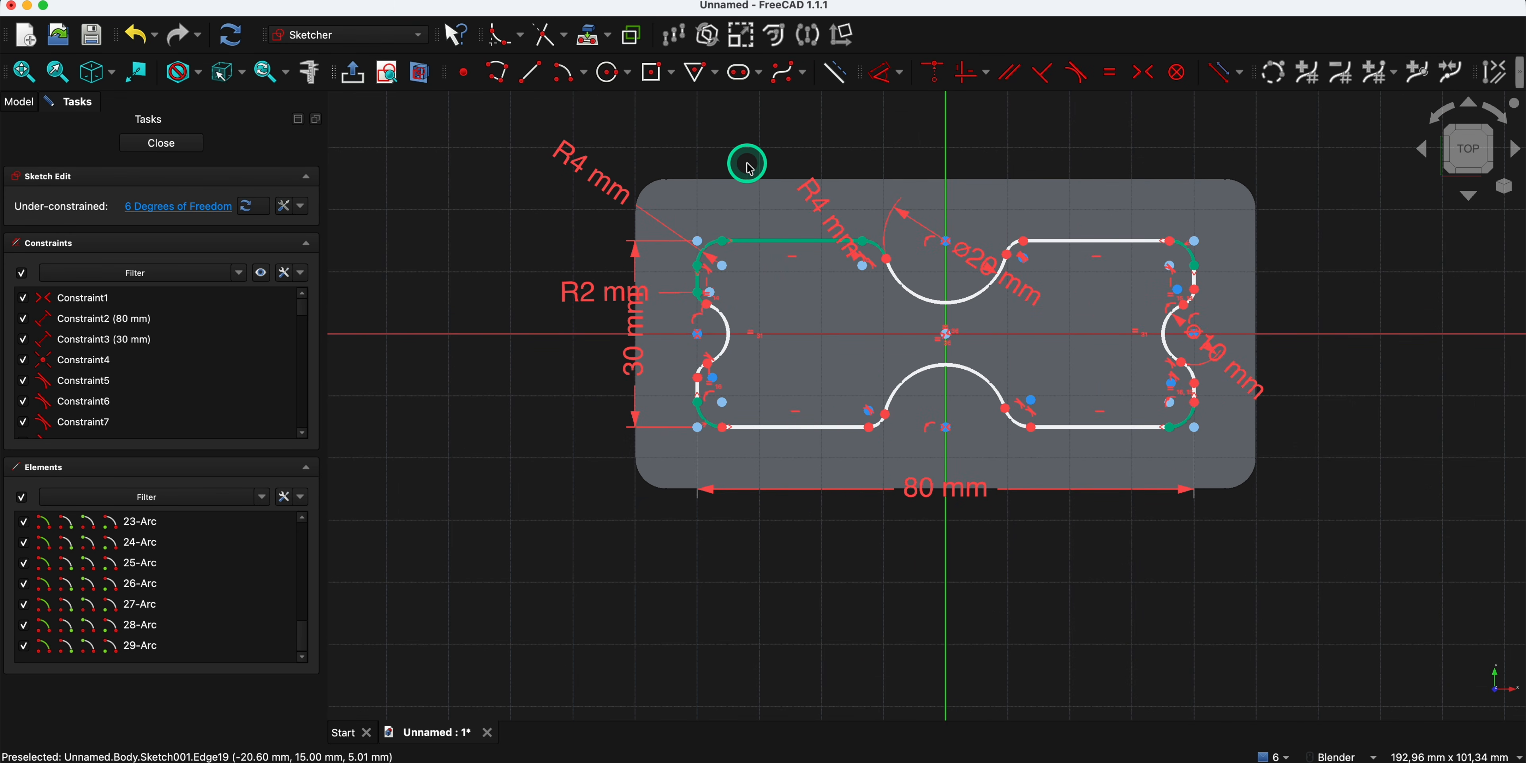
click(827, 210)
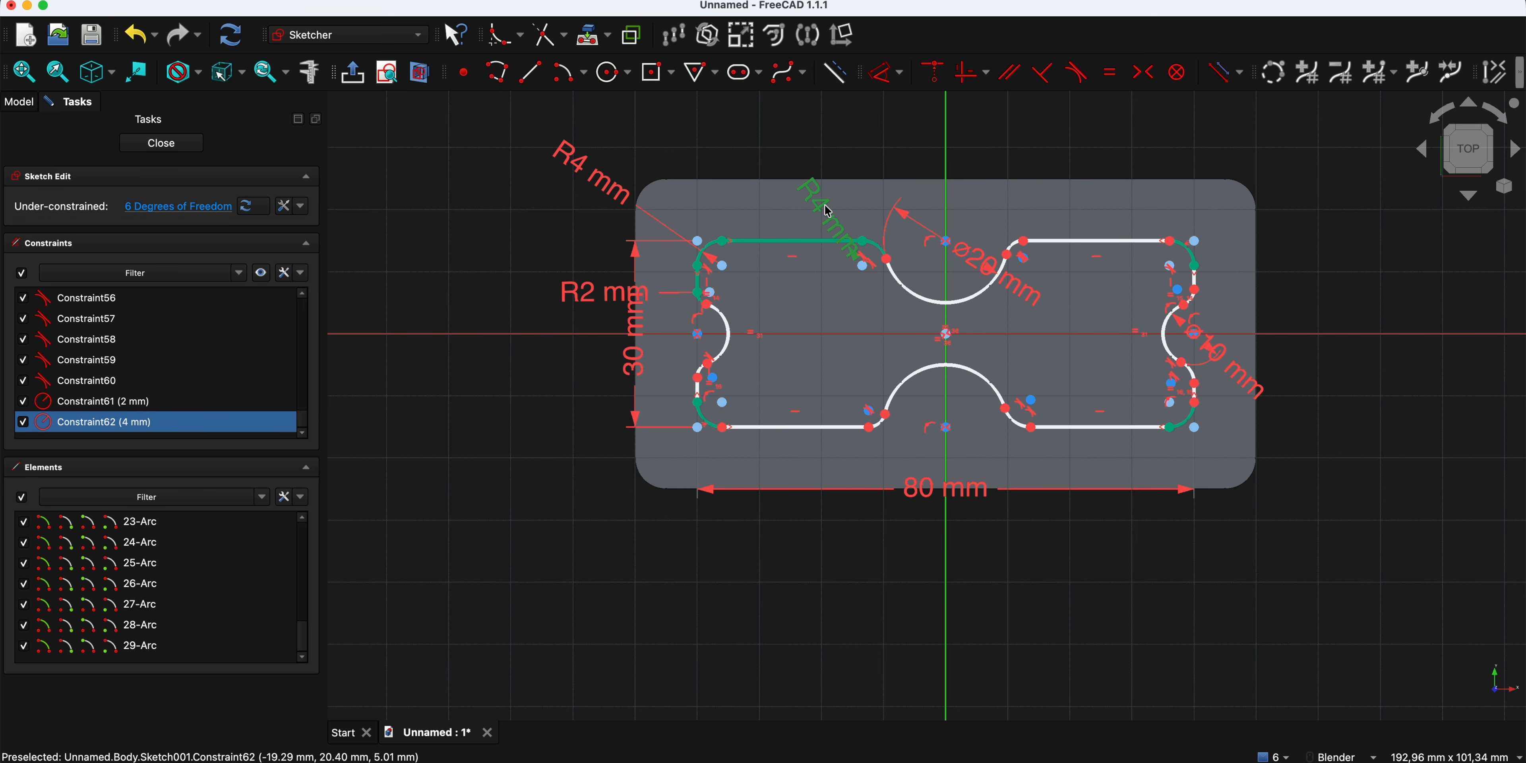
key(Delete)
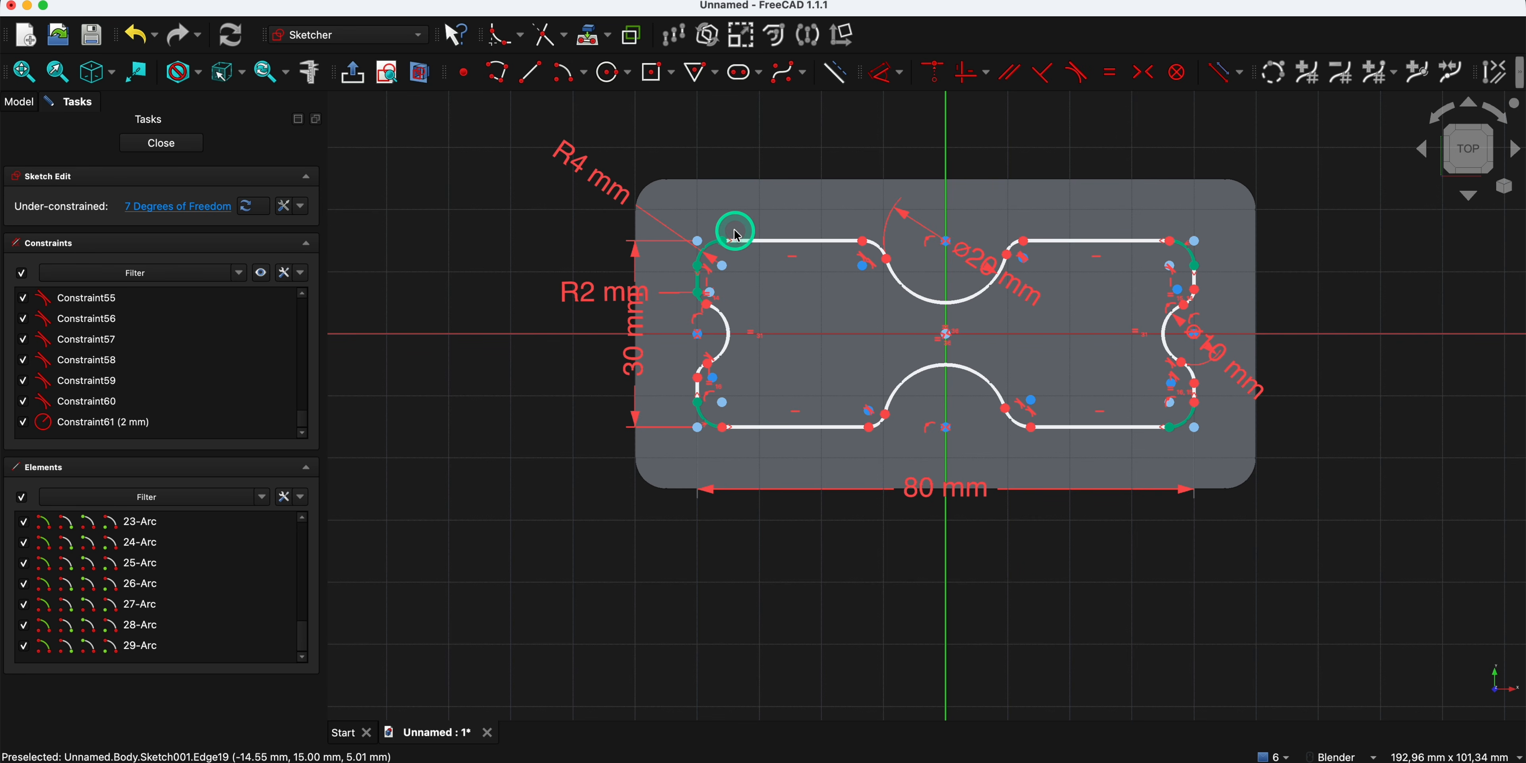
- Constrain the four fillets of the upper and lower notches equal to the profile's R4 corner fillet
scroll(732, 240, up, 1)
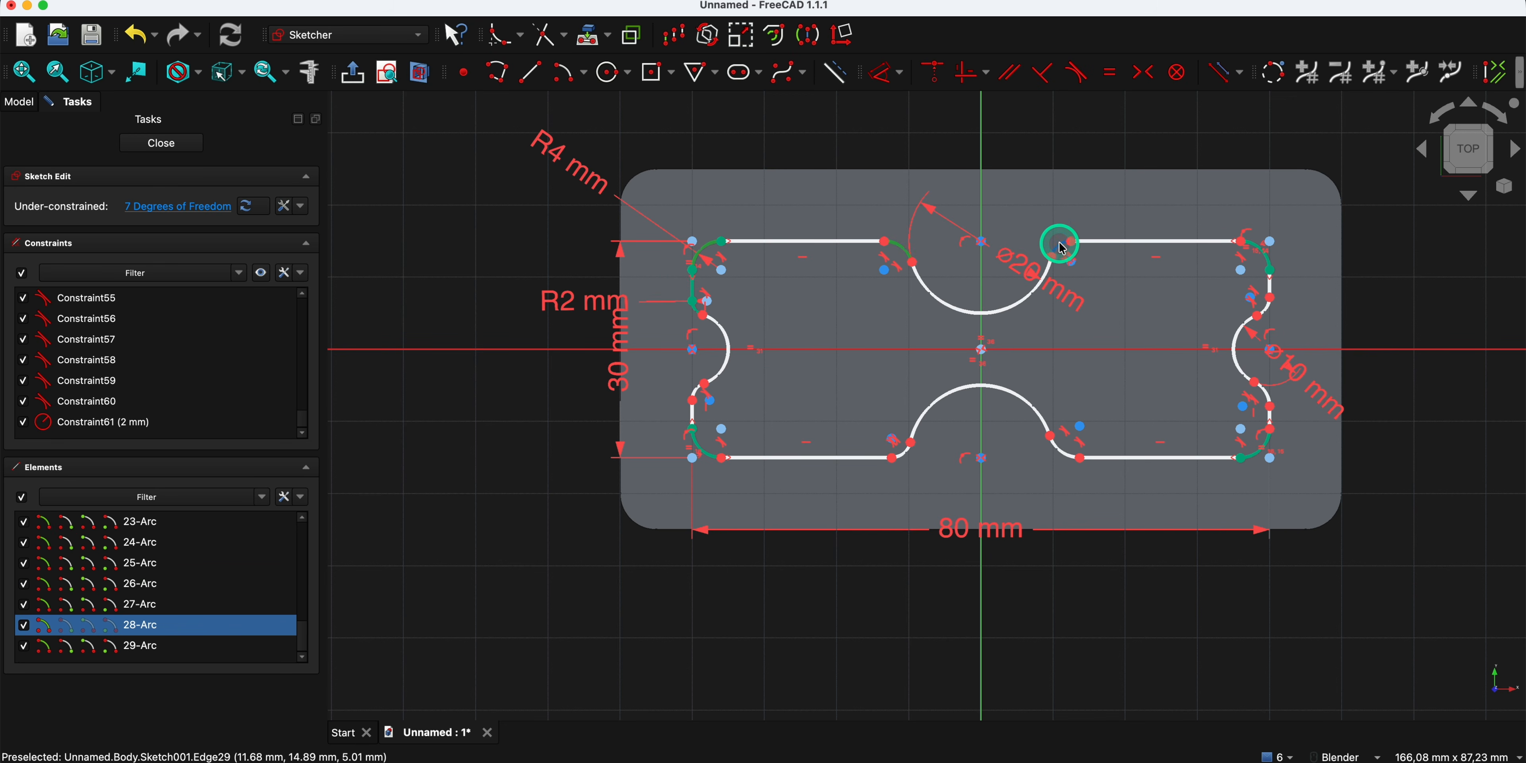
click(1062, 247)
click(1064, 452)
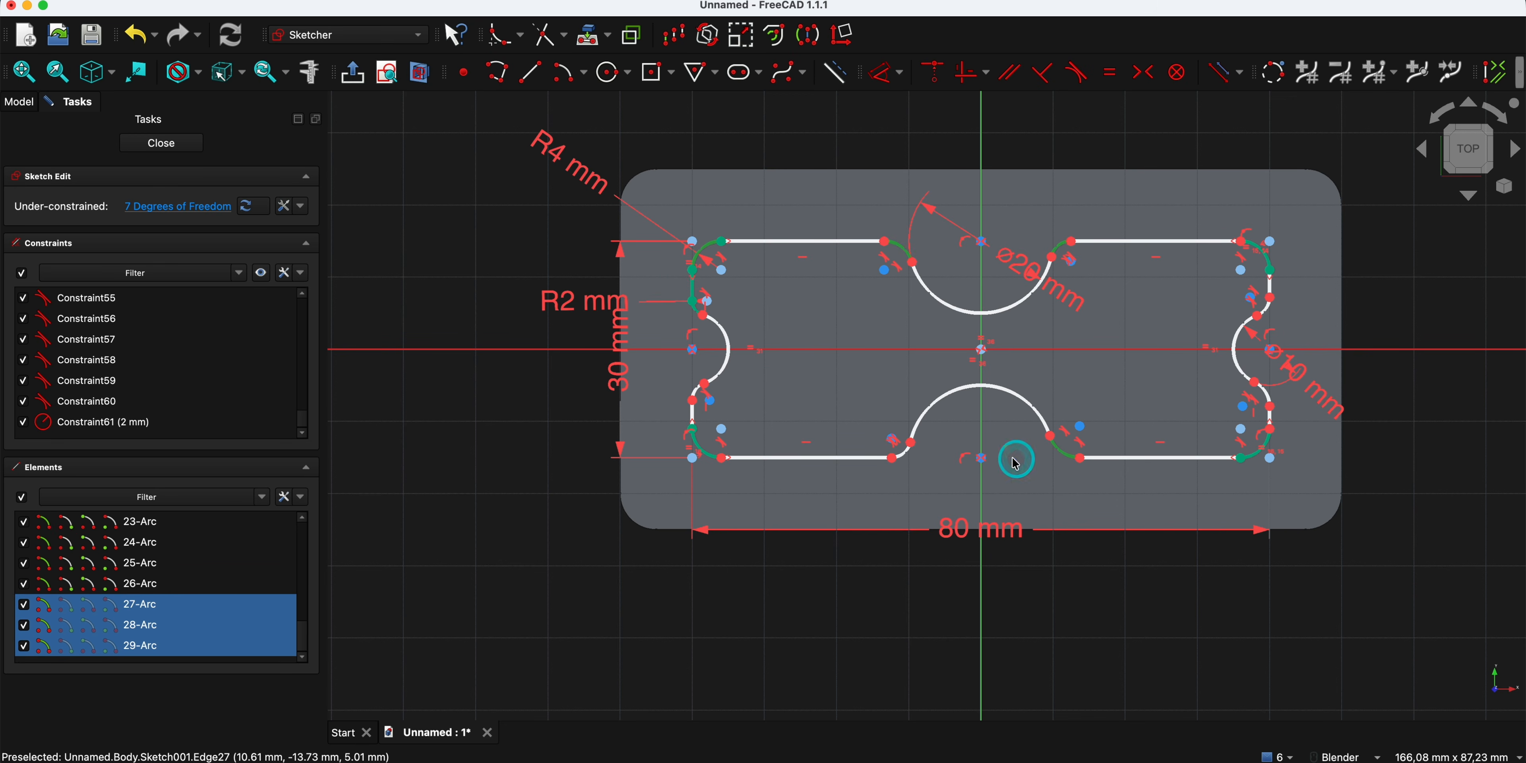
click(906, 459)
click(1108, 83)
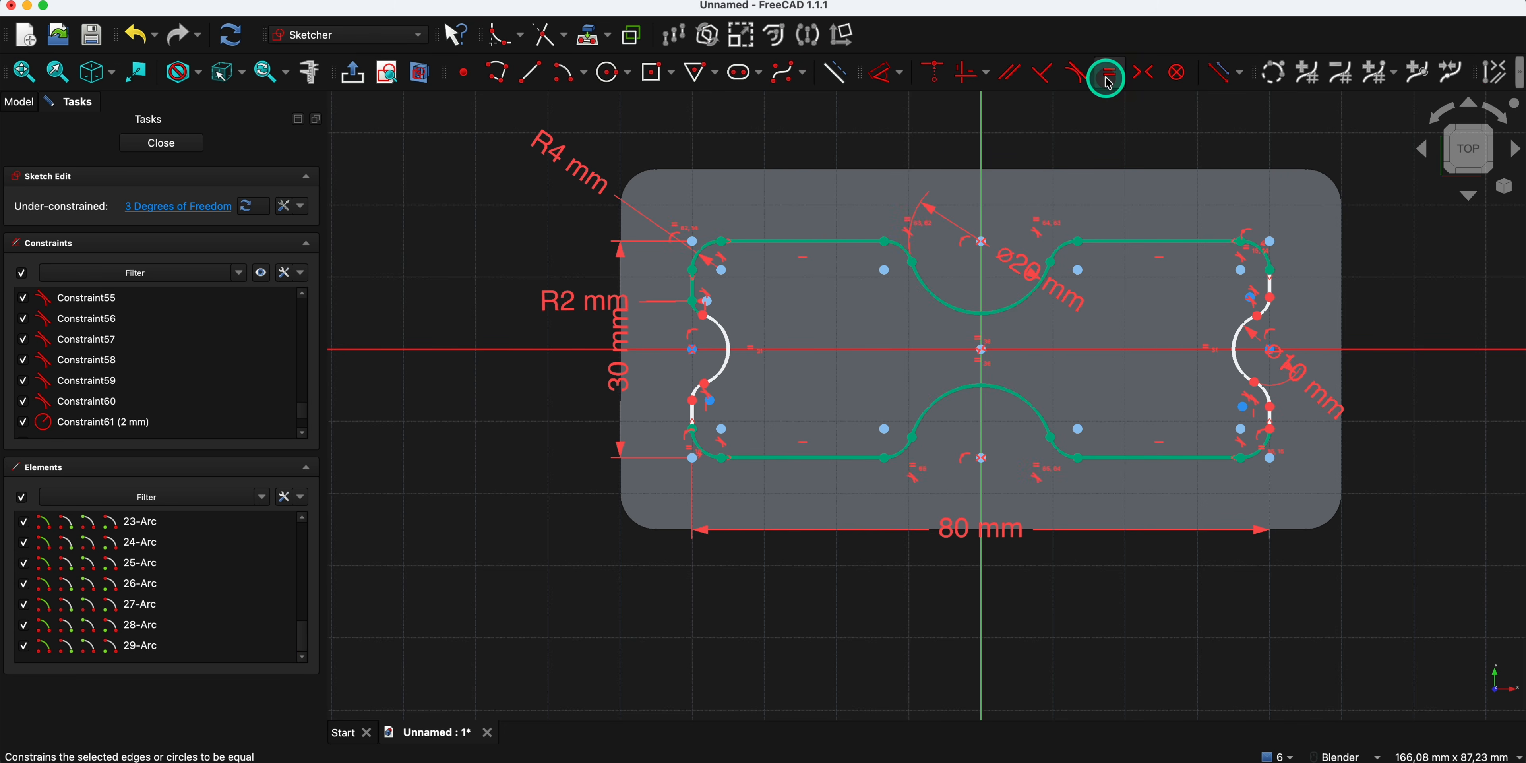
- Constrain the left notch's lower fillet and both right notch fillets equal to the left notch's R2 upper fillet
scroll(785, 302, up, 5)
scroll(726, 360, down, 5)
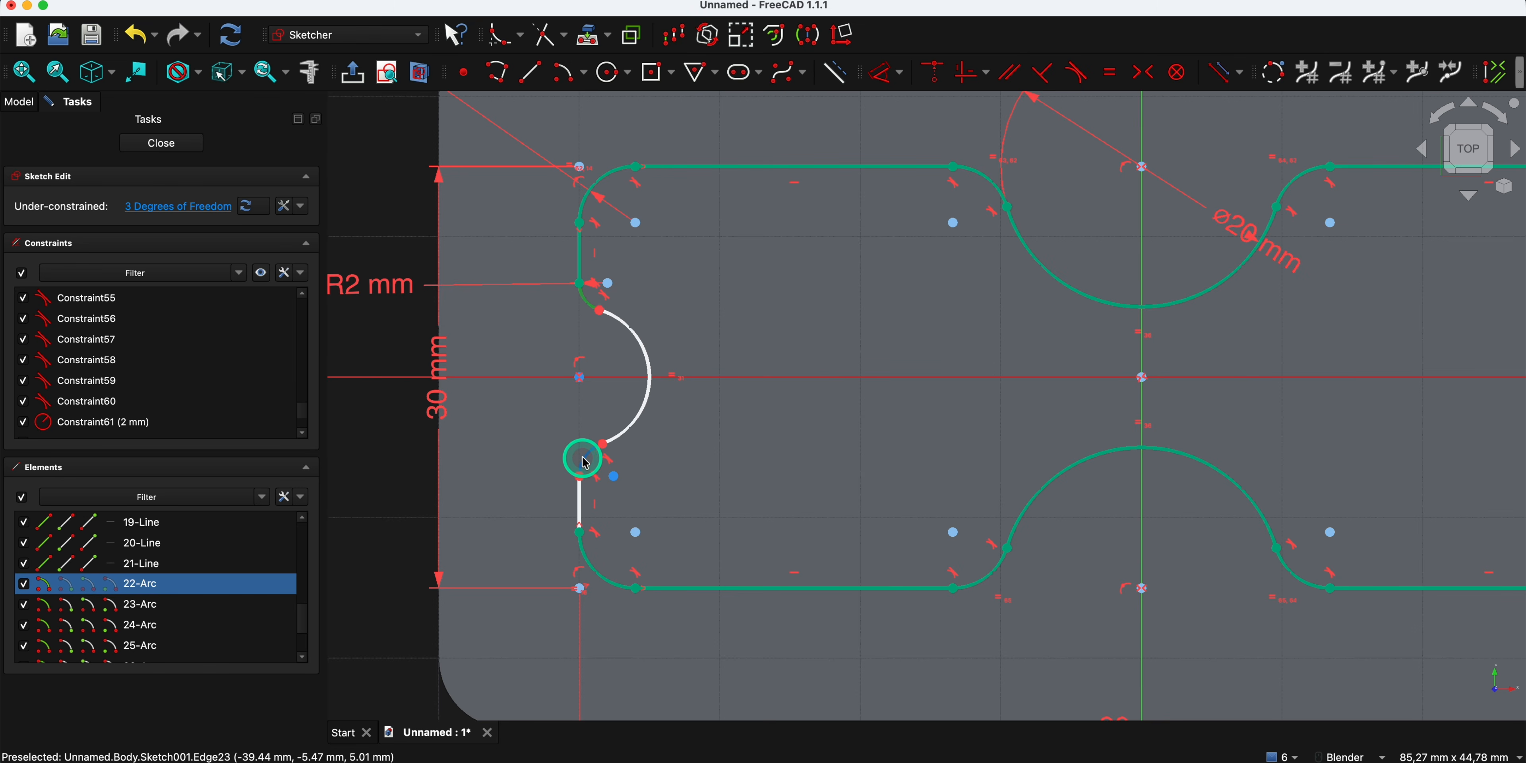
click(585, 455)
scroll(581, 450, down, 5)
scroll(1147, 400, up, 5)
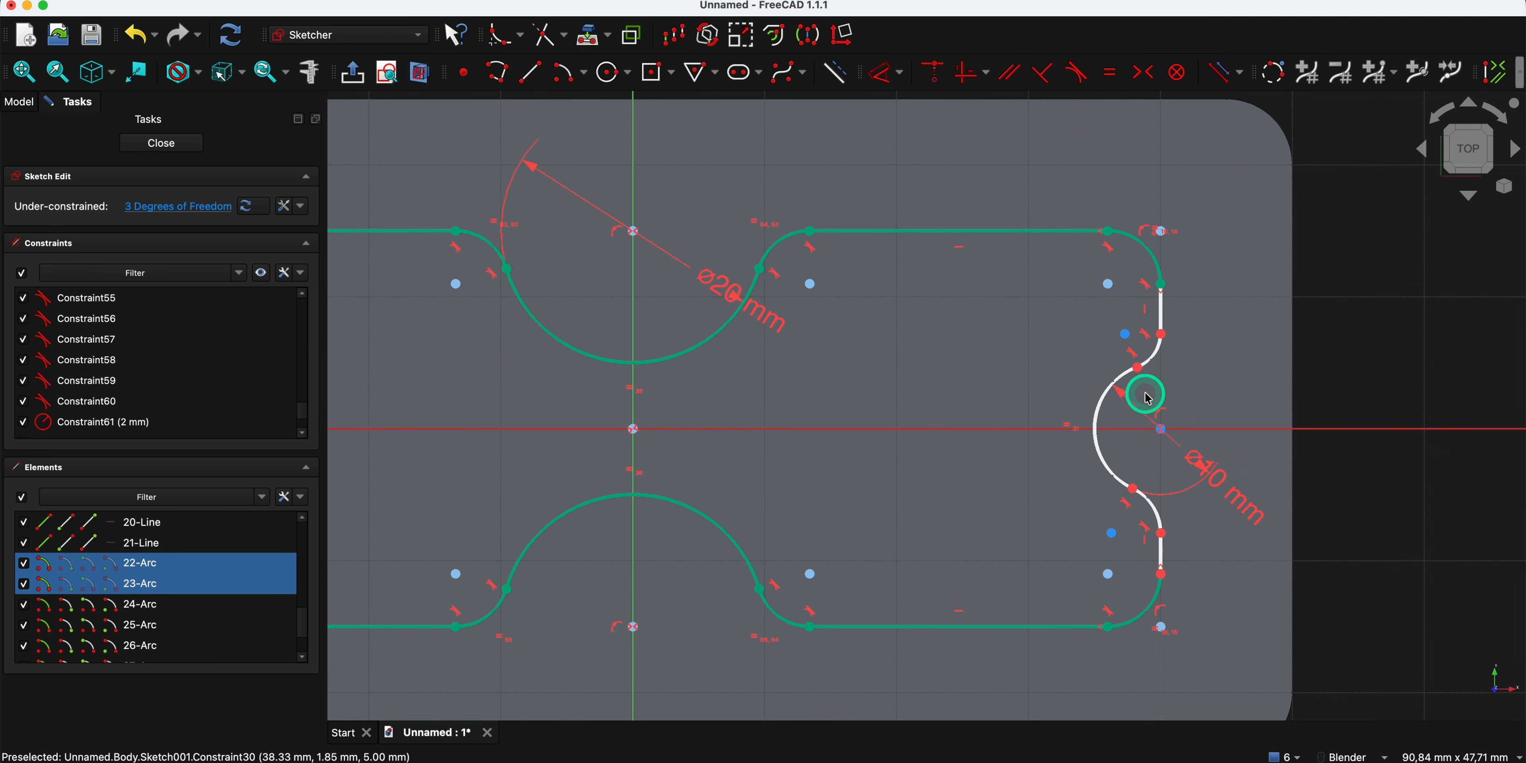
click(1150, 355)
click(1152, 501)
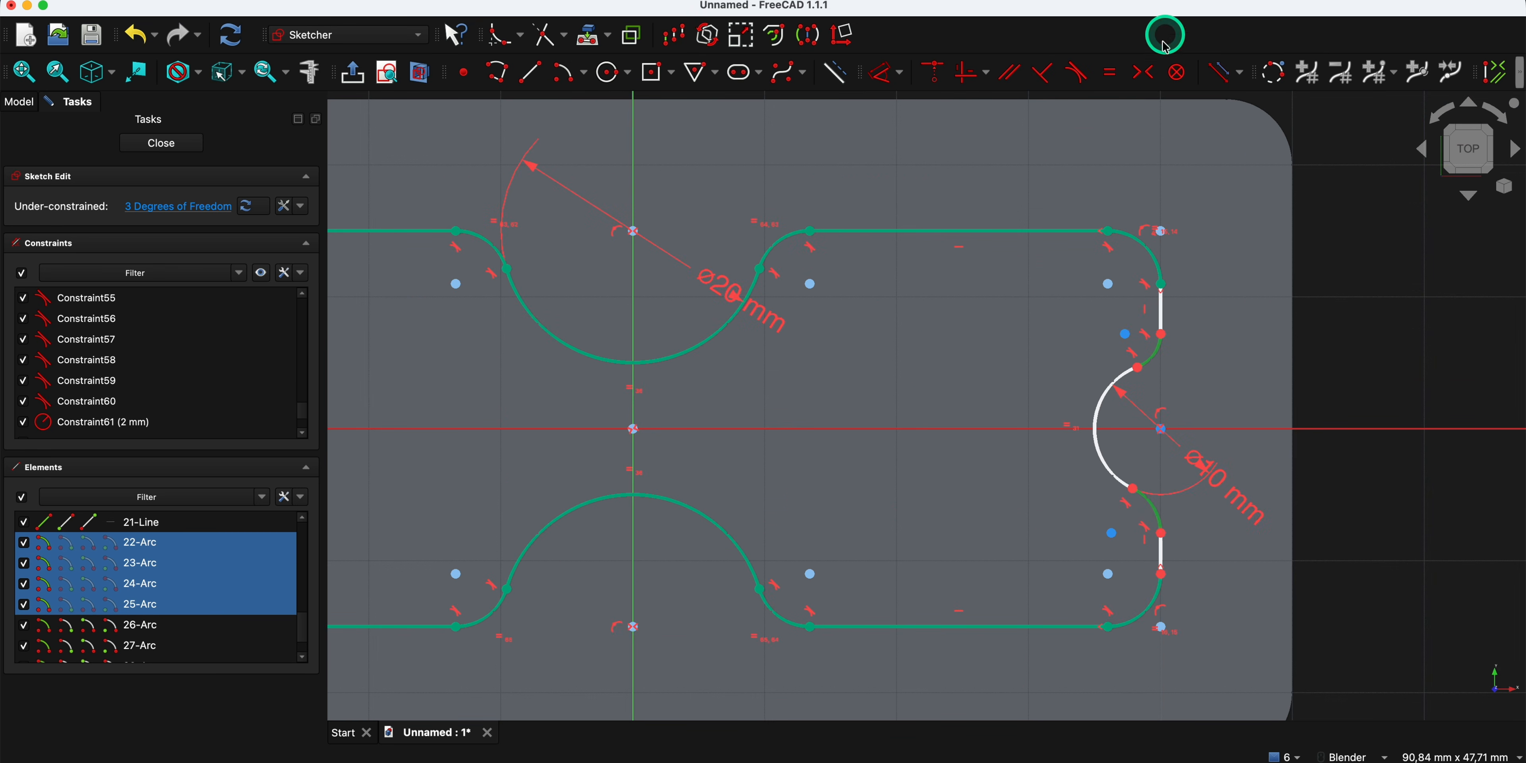
click(1111, 83)
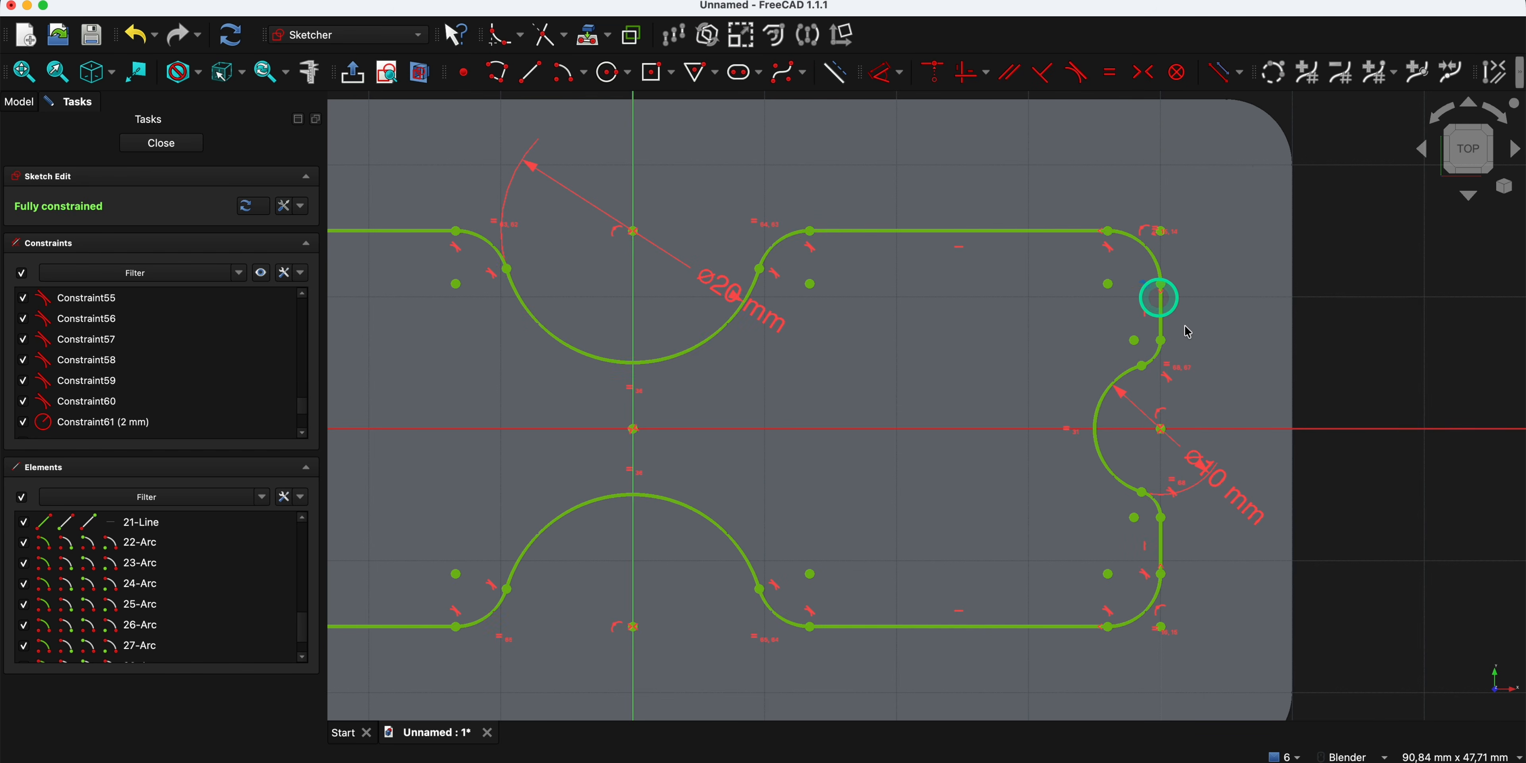
scroll(878, 423, down, 5)
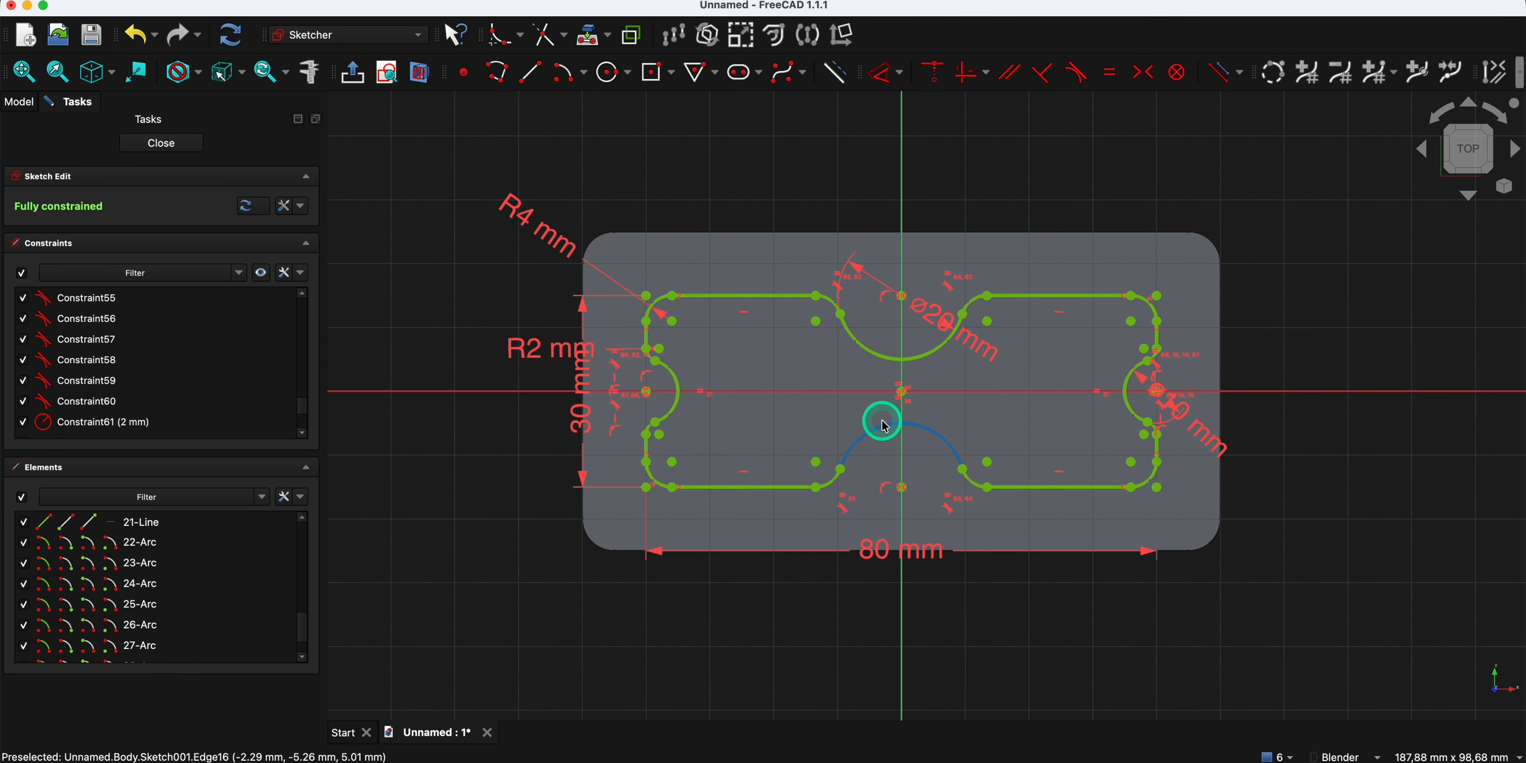
scroll(900, 391, up, 4)
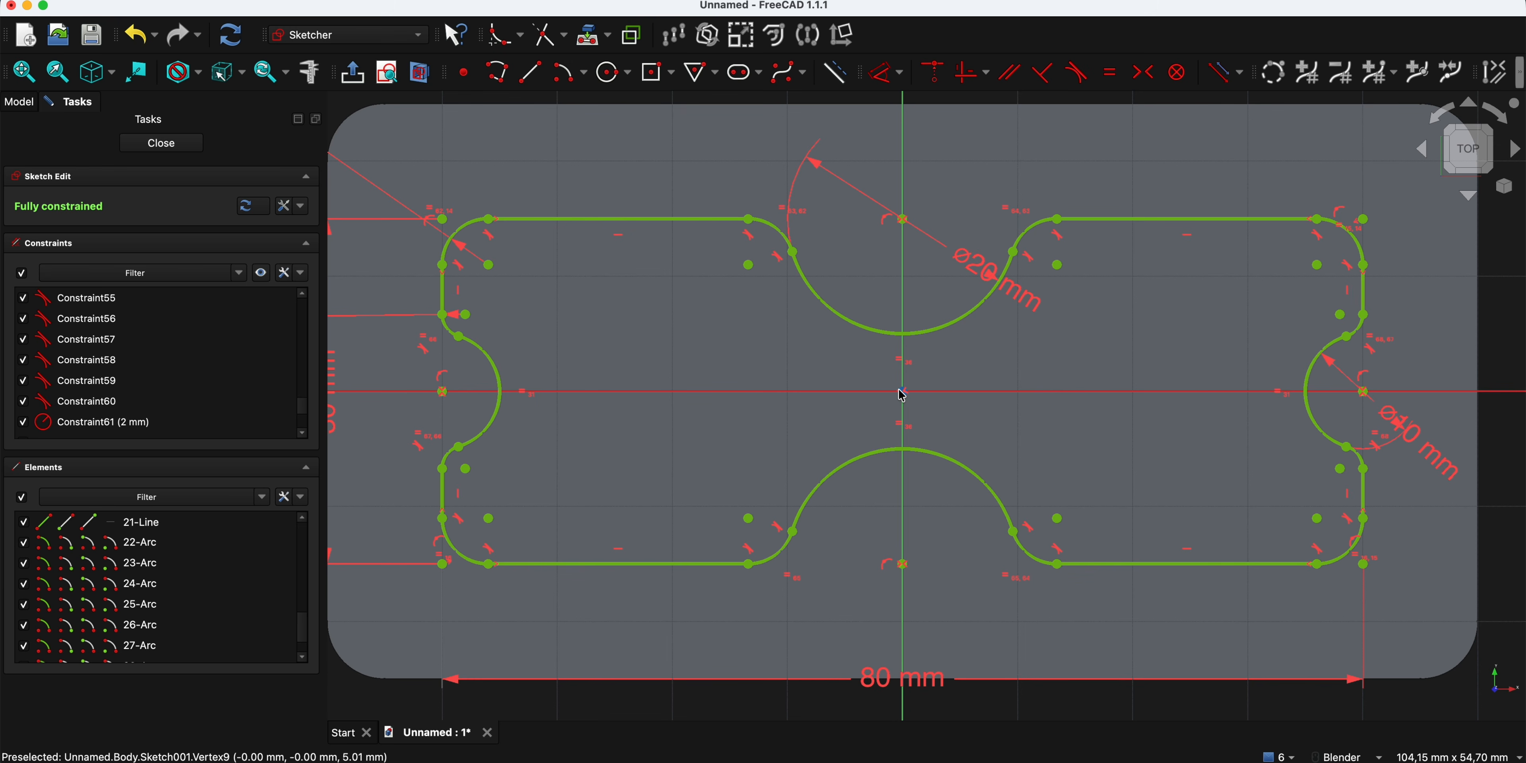
click(768, 334)
scroll(605, 326, down, 1)
scroll(604, 328, down, 1)
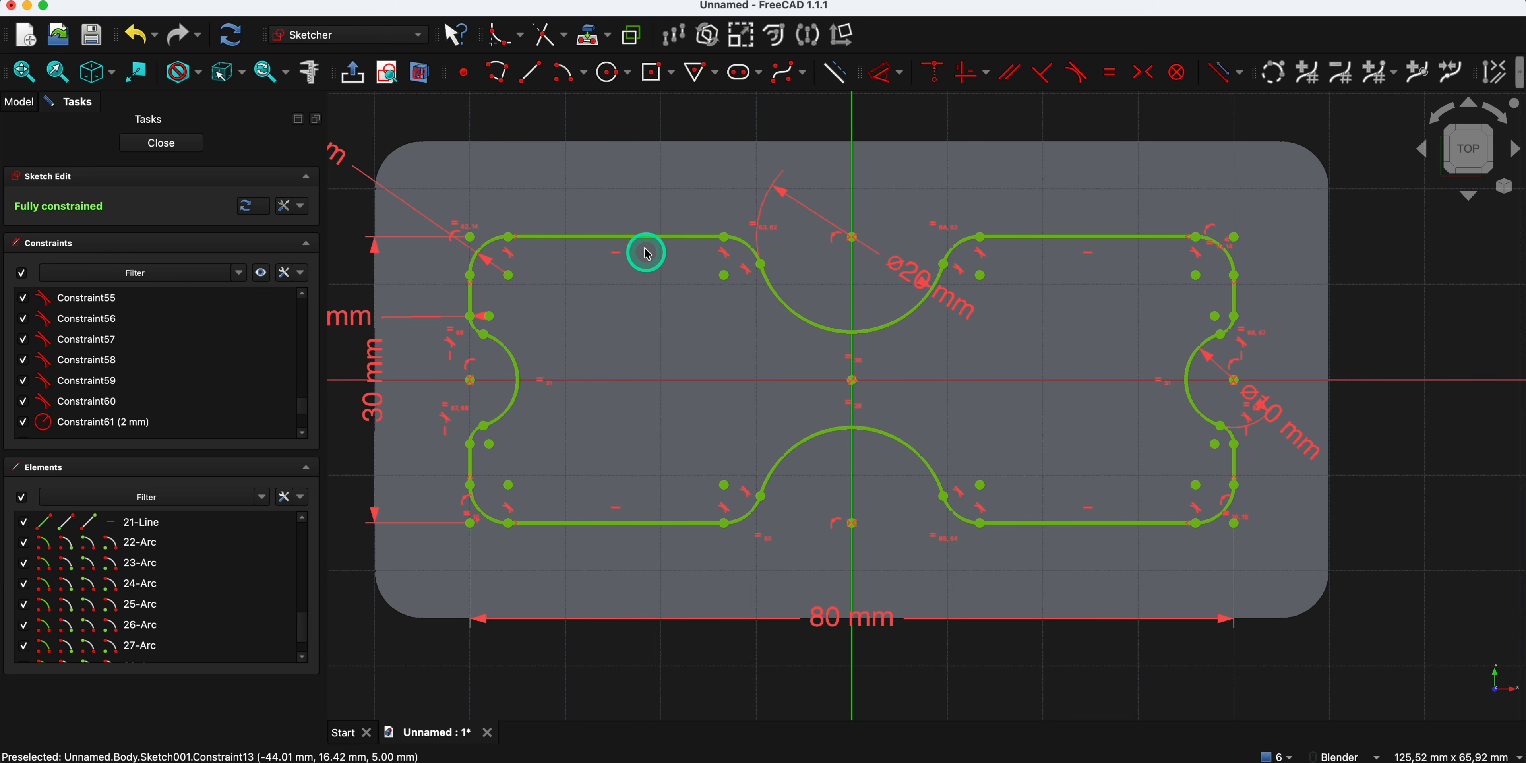
- Close the sketch and pad the notched profile 10 mm with a taper angle of -3°
click(185, 156)
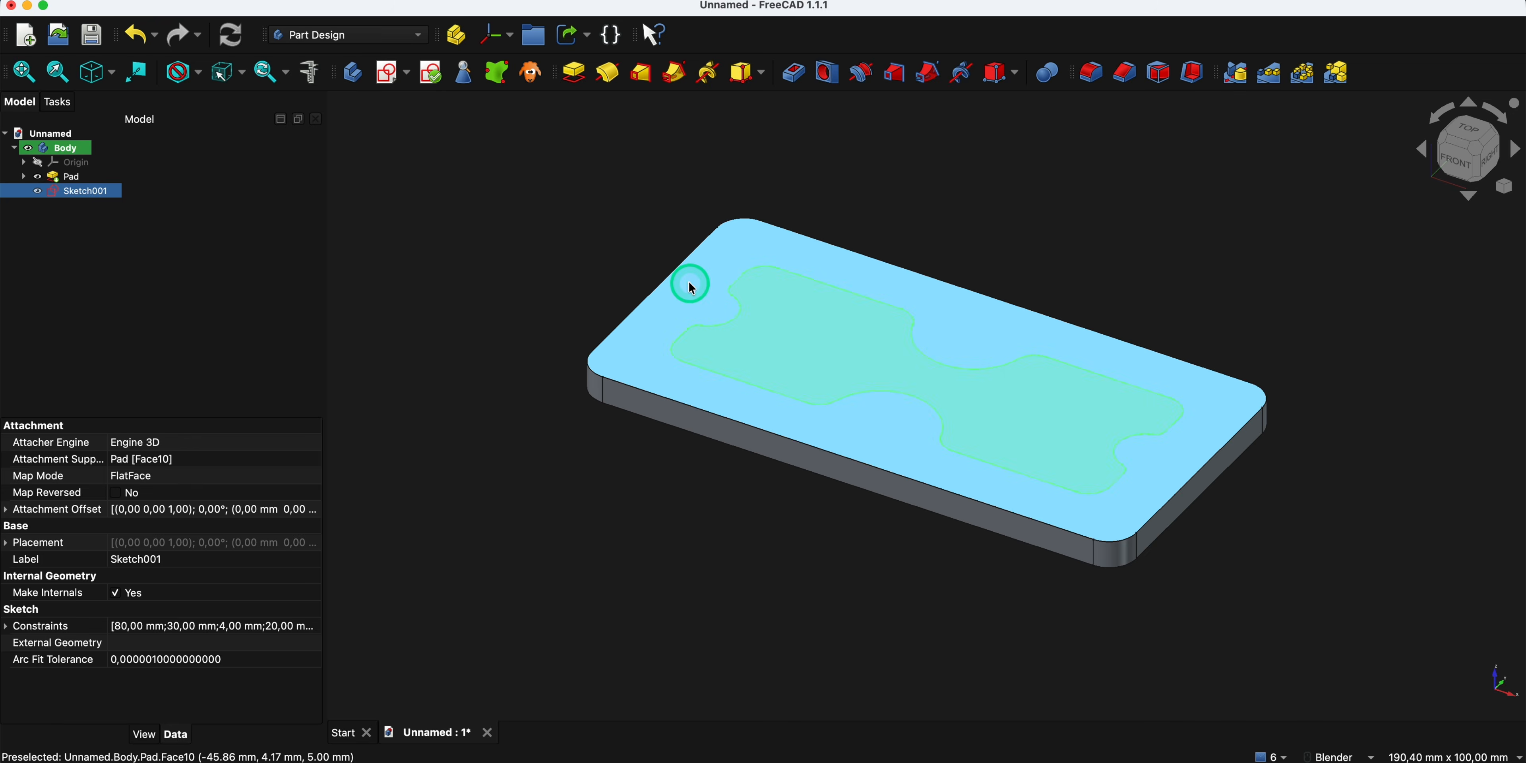
click(572, 84)
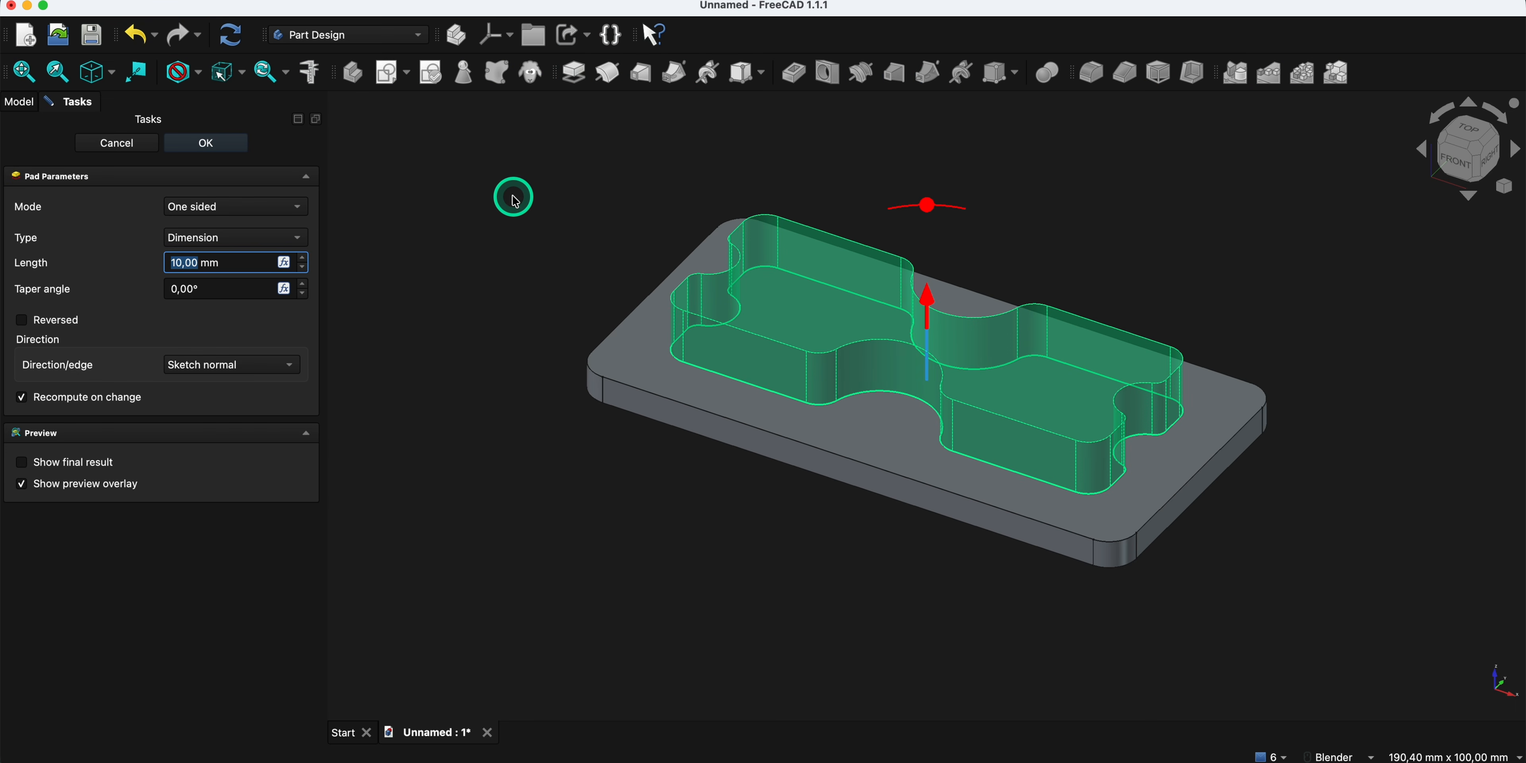
click(303, 299)
click(301, 299)
click(303, 299)
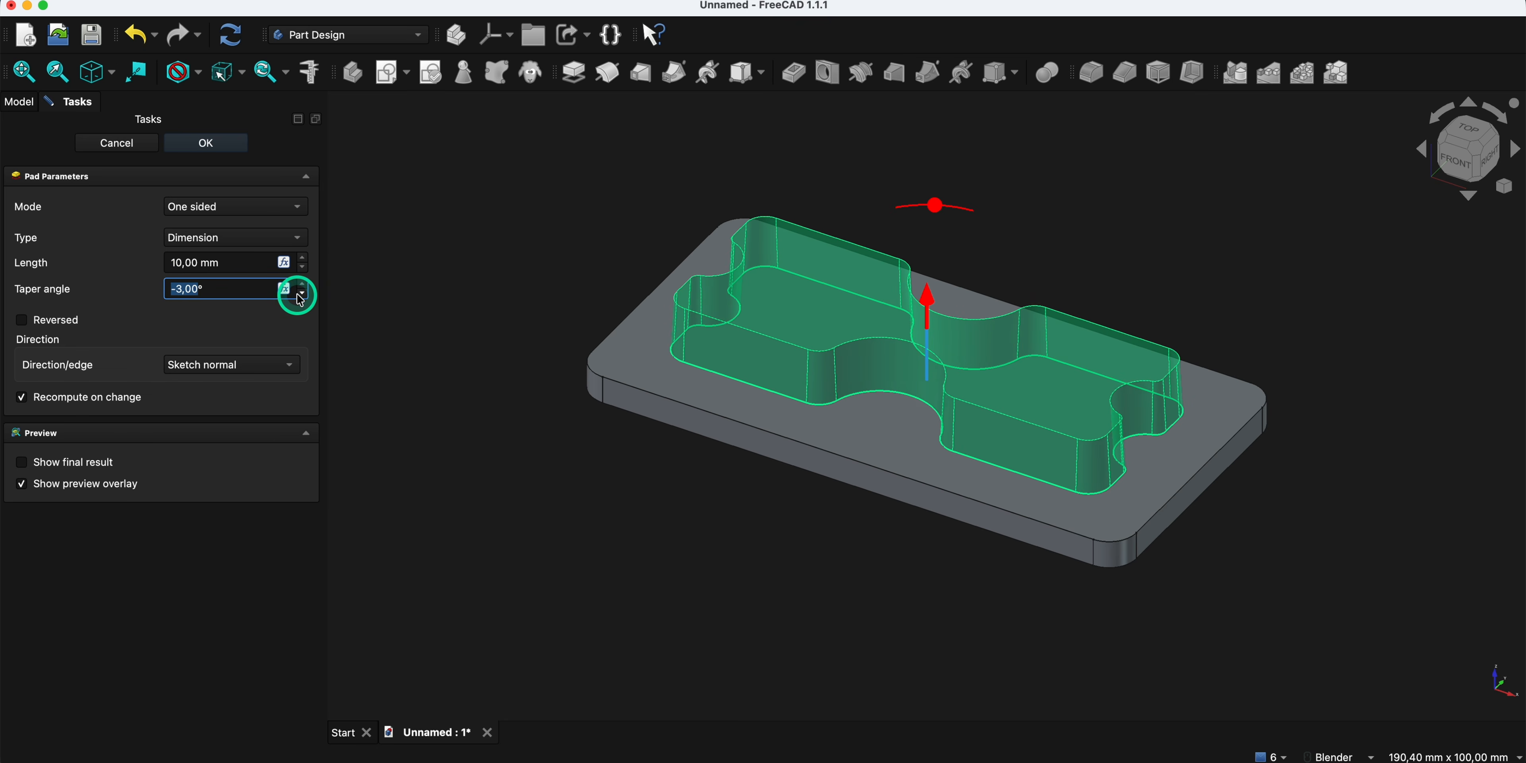
click(219, 146)
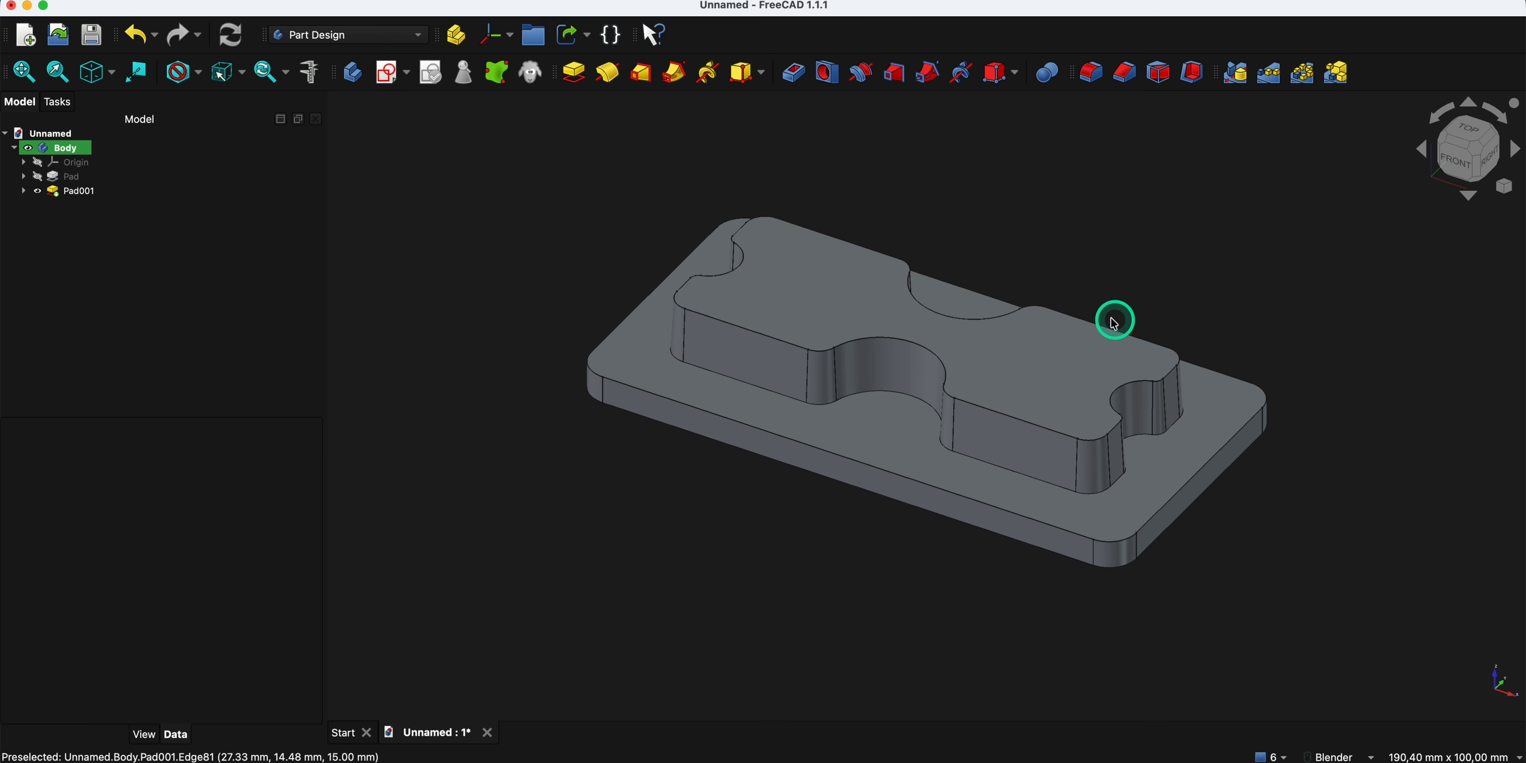
- Fillet the edges of the raised block's top face with a 1 mm radius
click(807, 269)
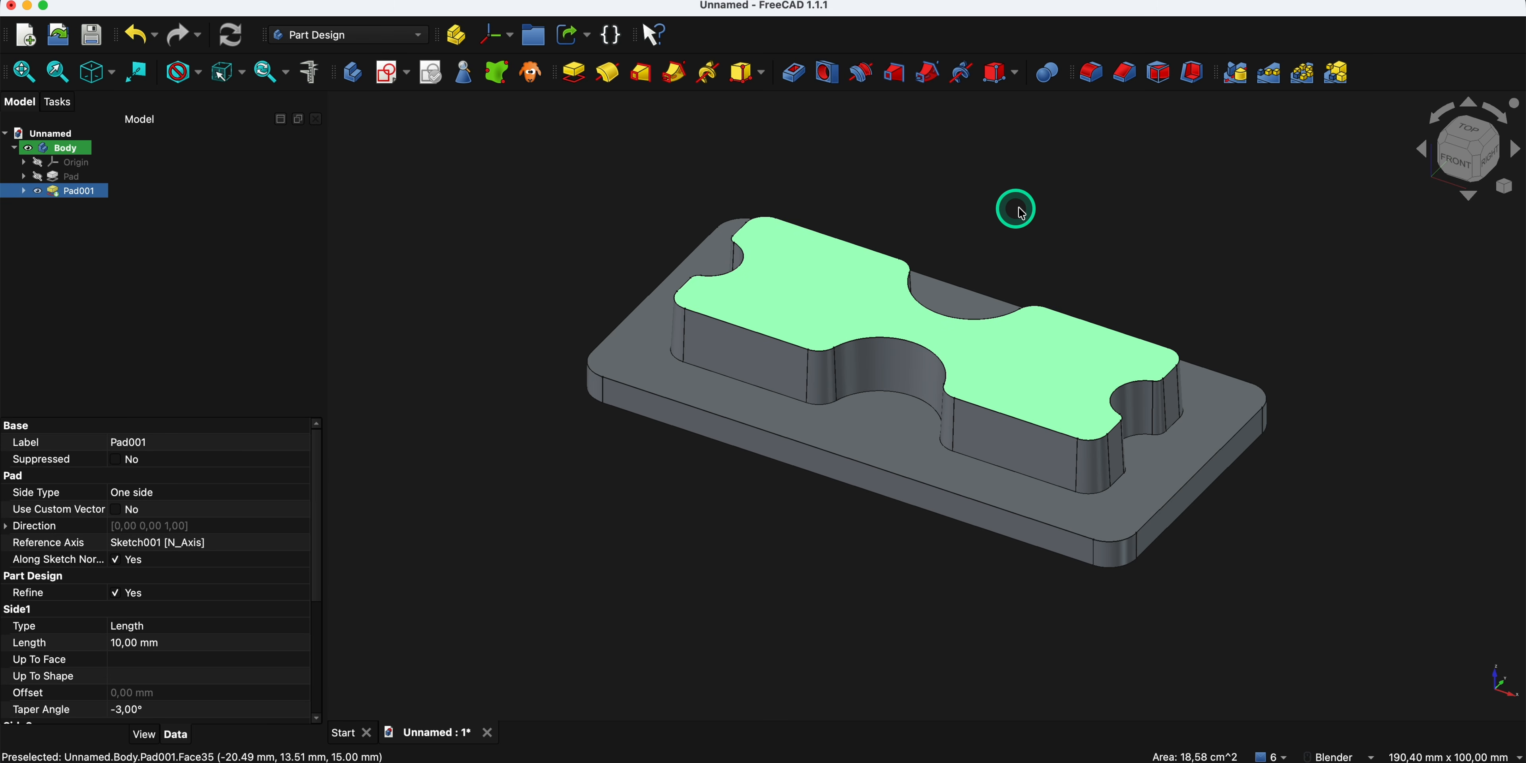
click(1093, 81)
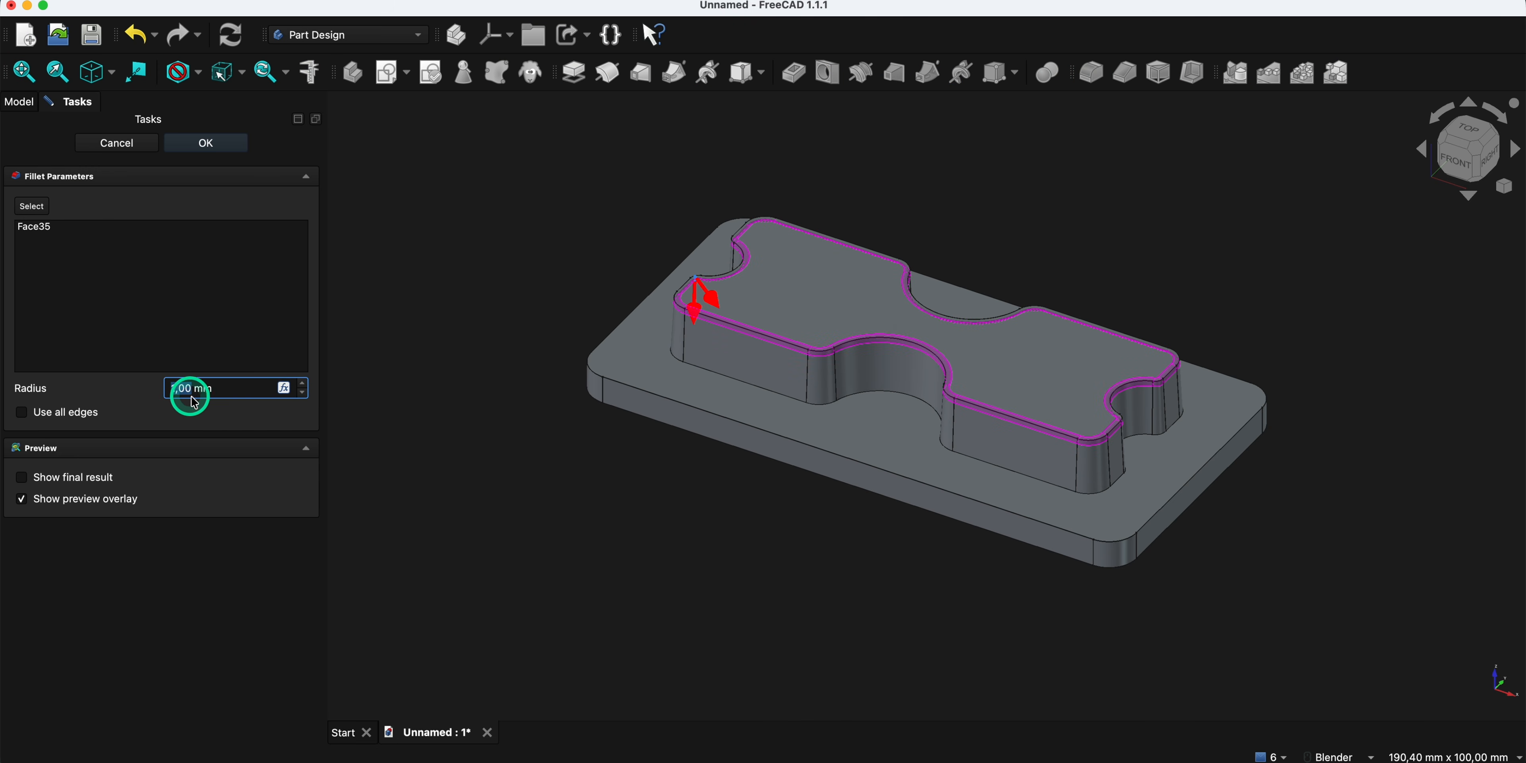
click(221, 150)
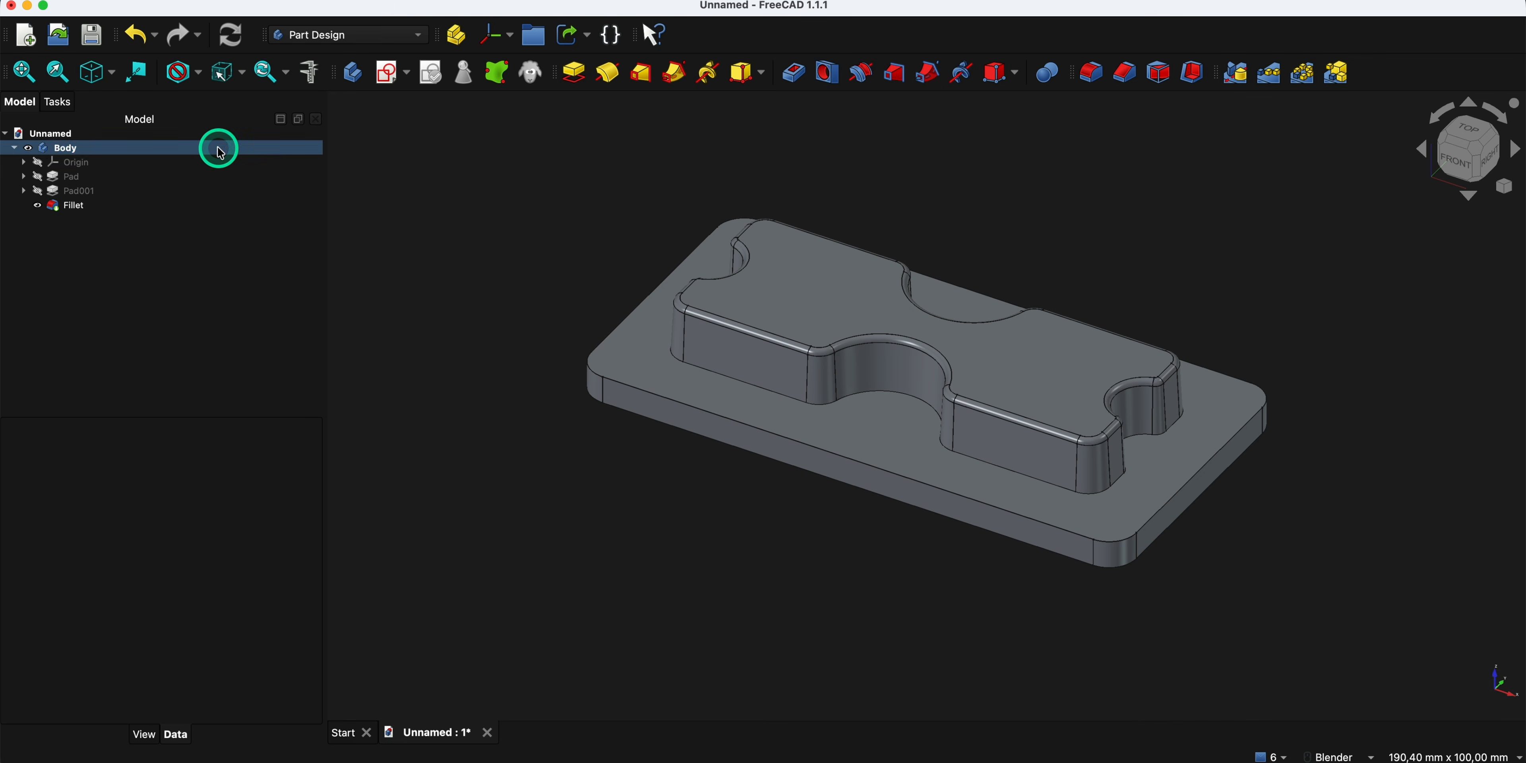
- Fillet the edge loop where the raised block meets the base plate with a 1 mm radius
click(985, 469)
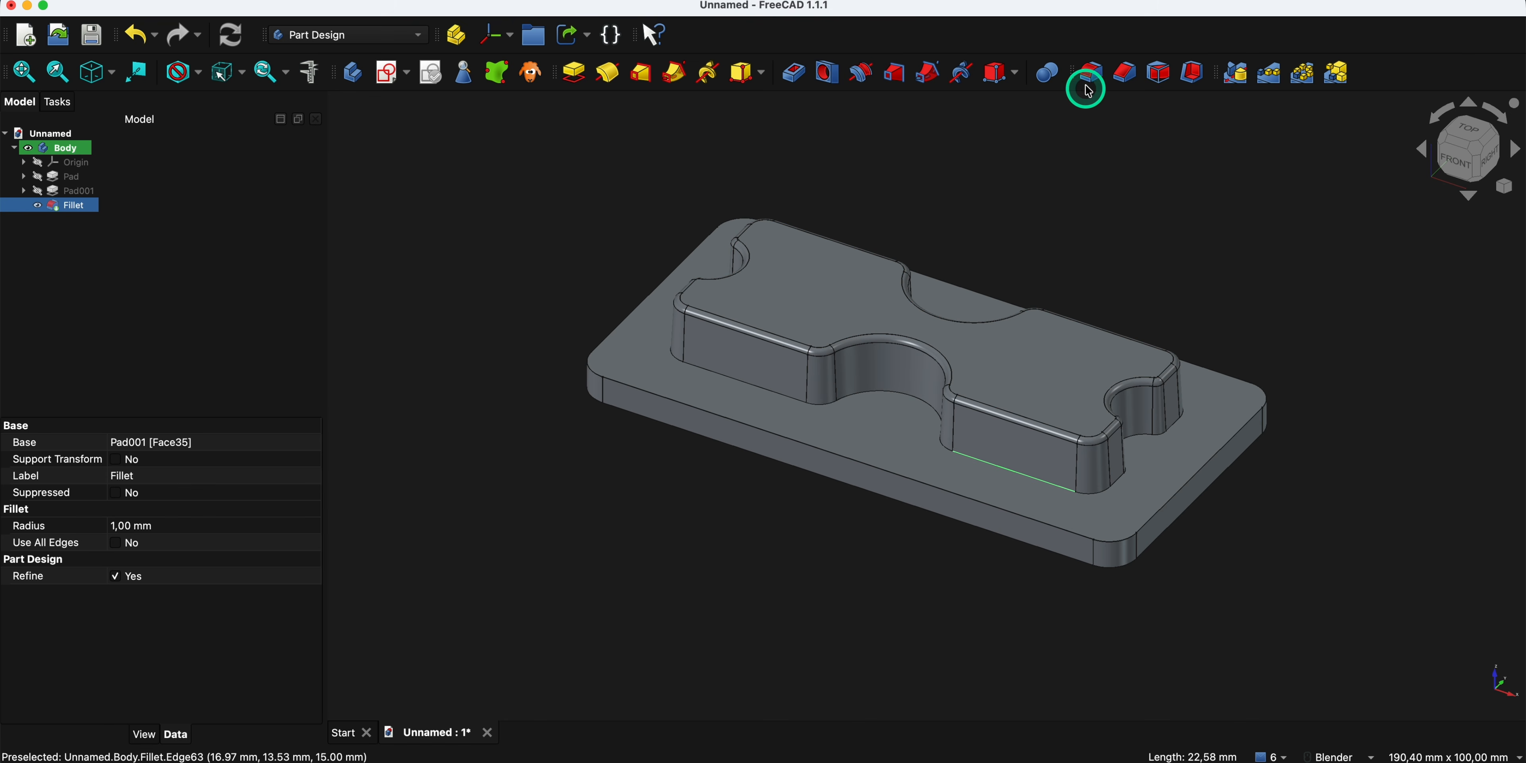
click(1091, 72)
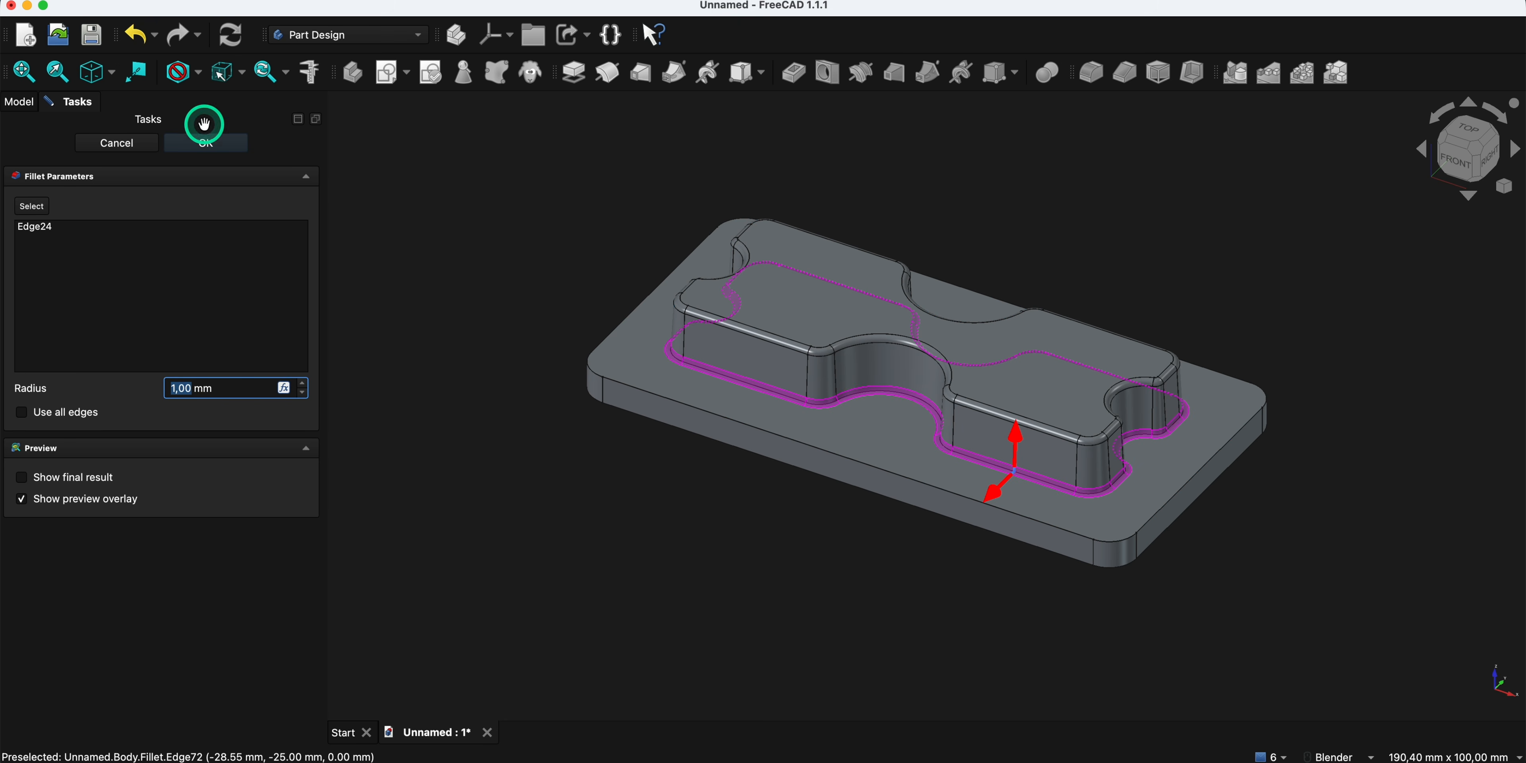
click(206, 143)
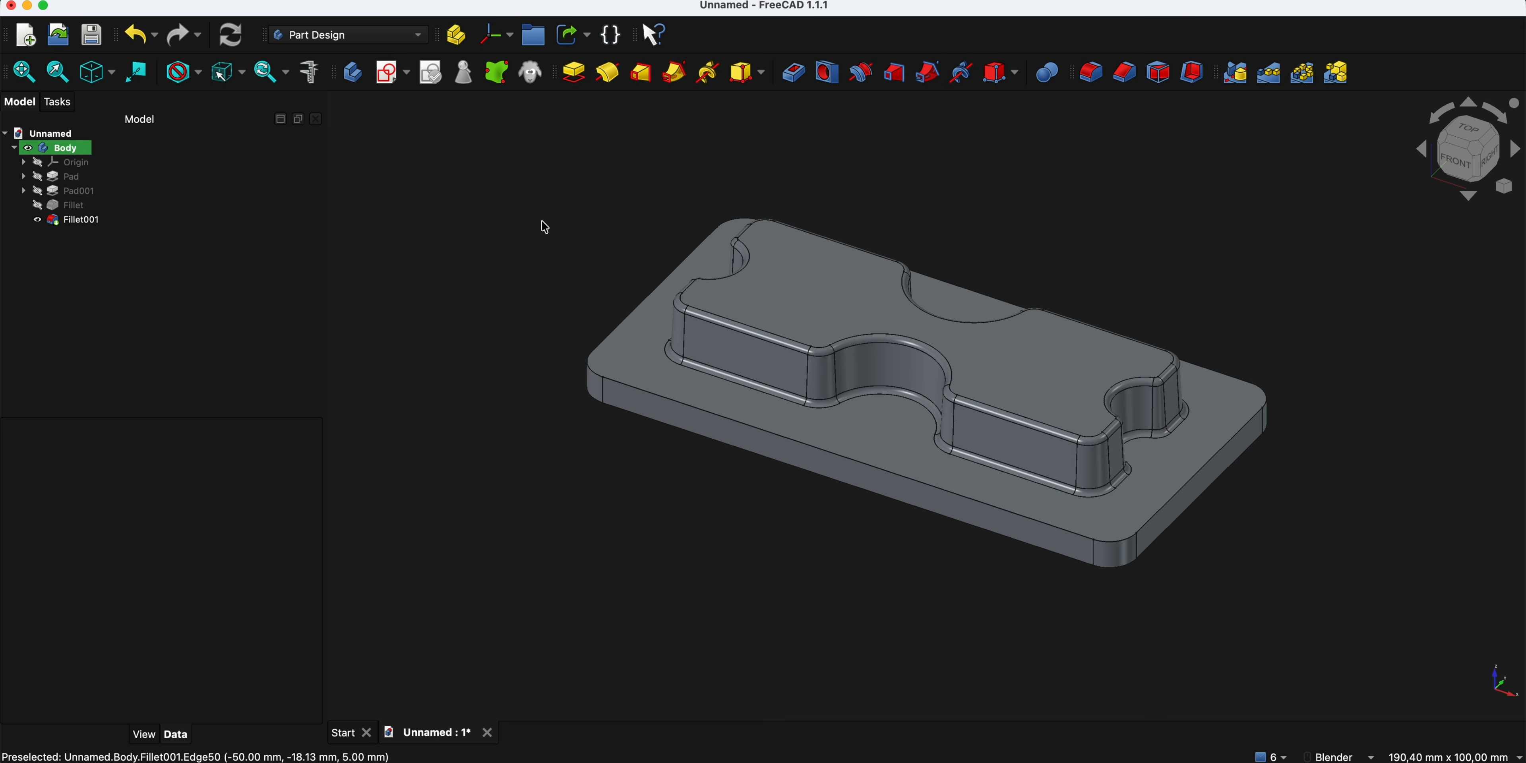
- Apply Thickness to the flat underside of the base plate, using the Intersection join type
middle_drag(545, 227, 1065, 226)
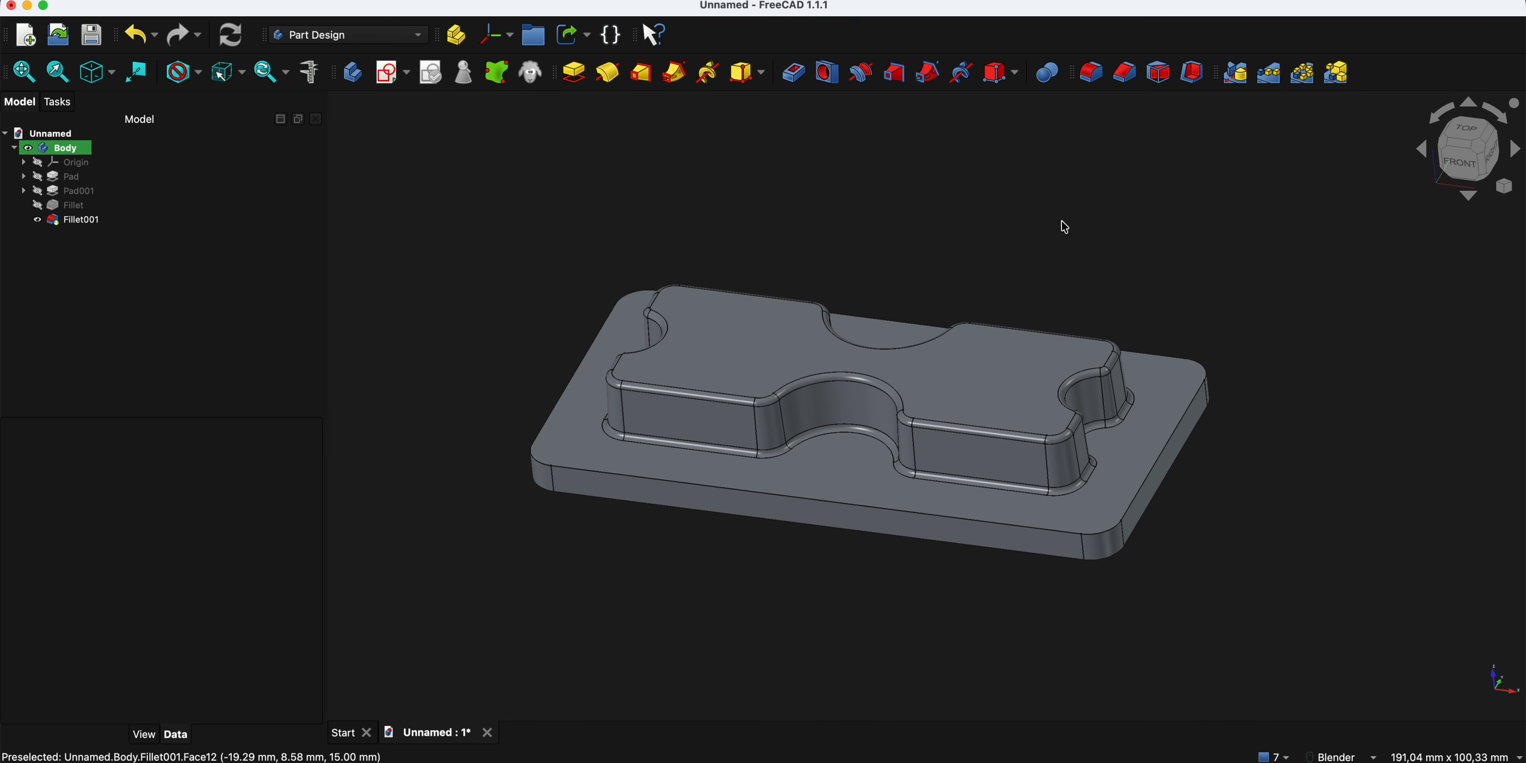
click(1204, 72)
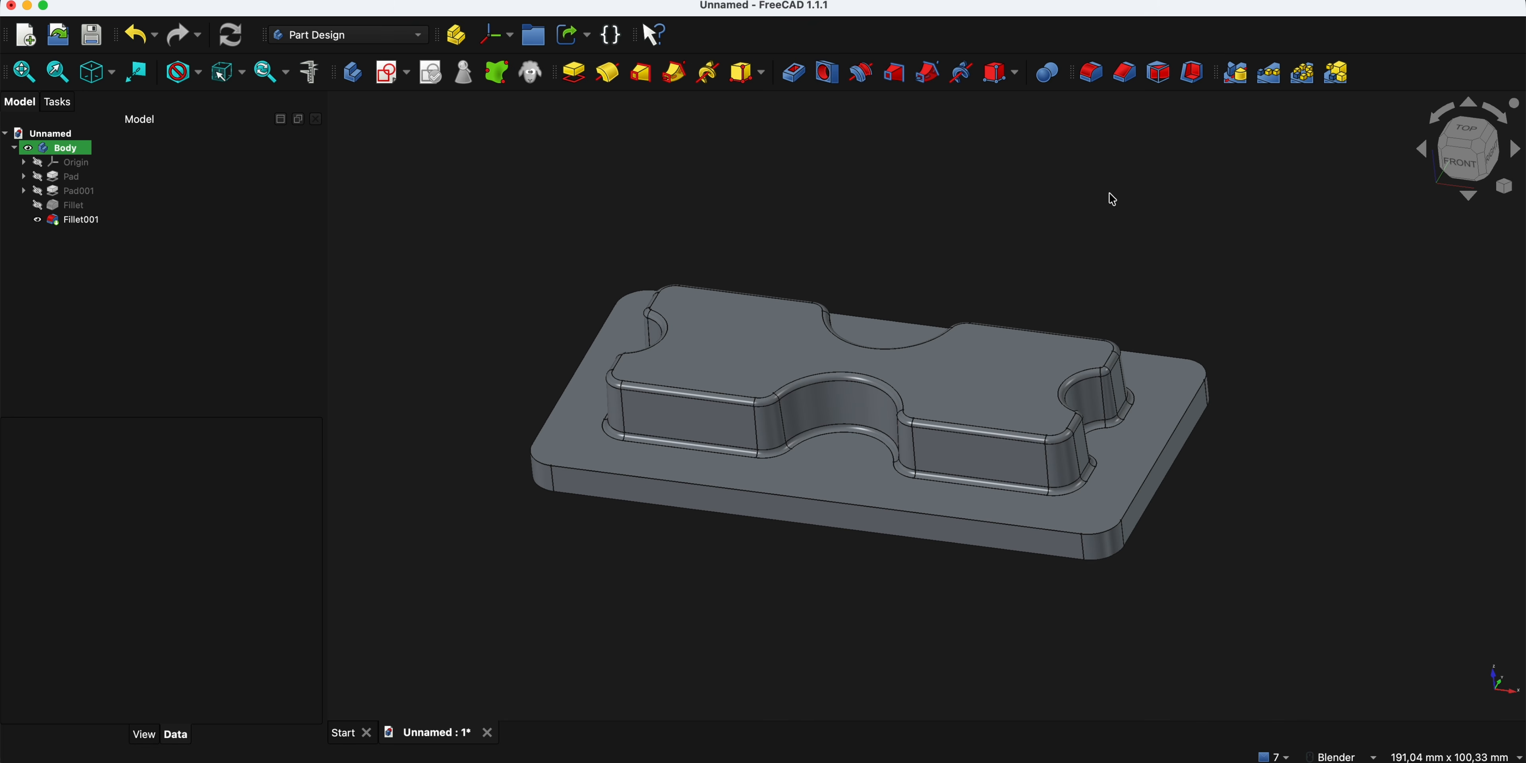
middle_drag(636, 252, 804, 341)
click(794, 430)
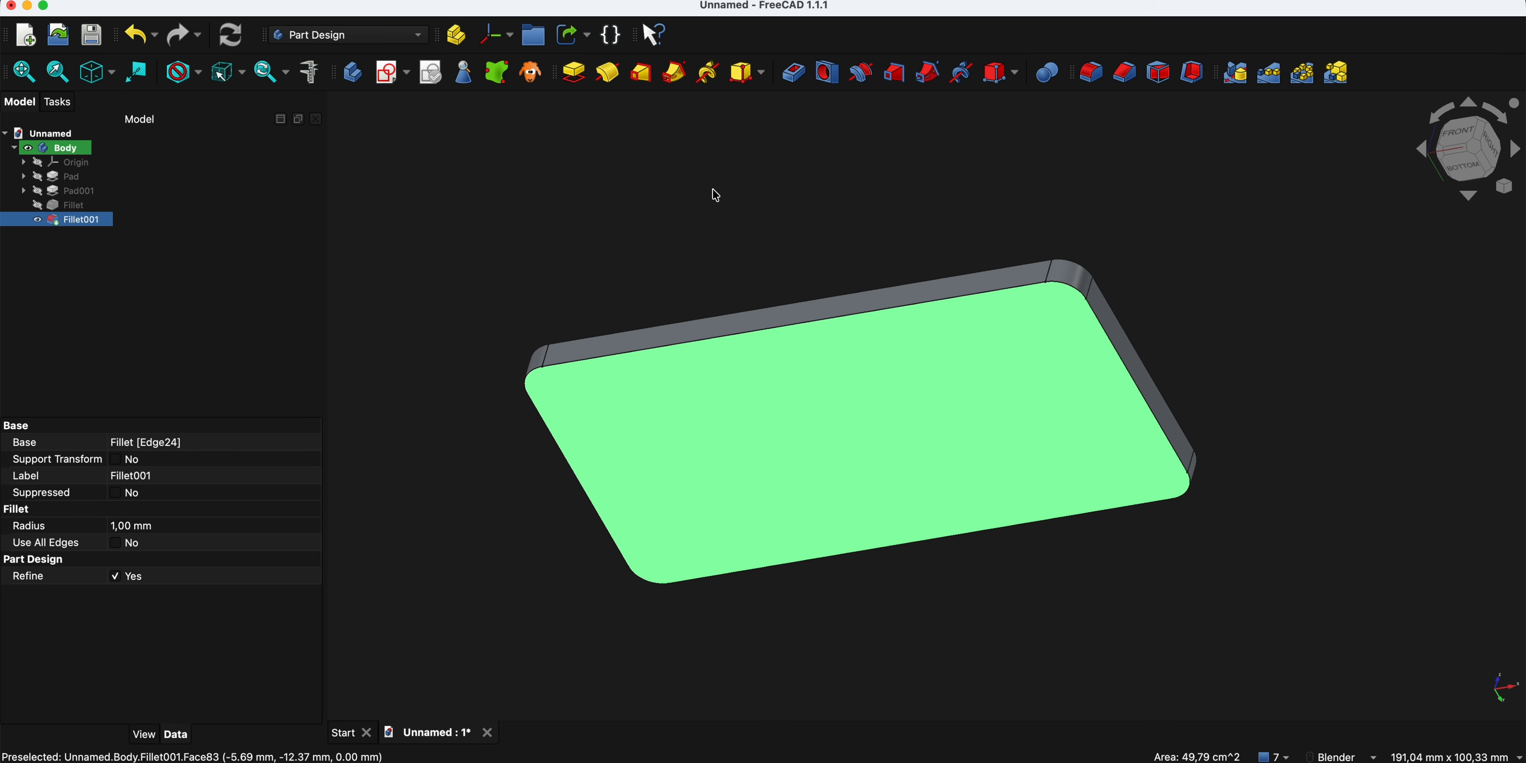
click(776, 357)
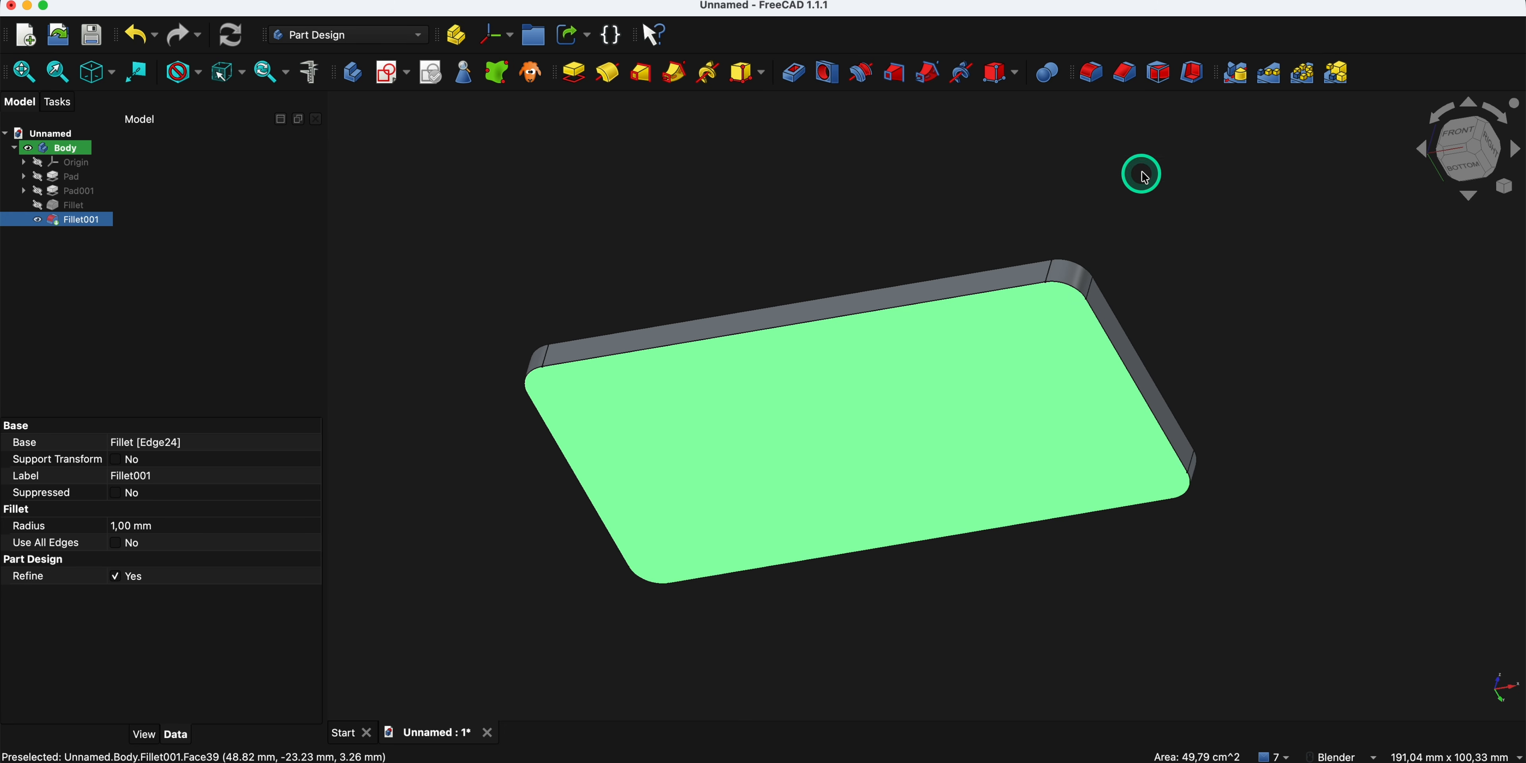
click(1196, 86)
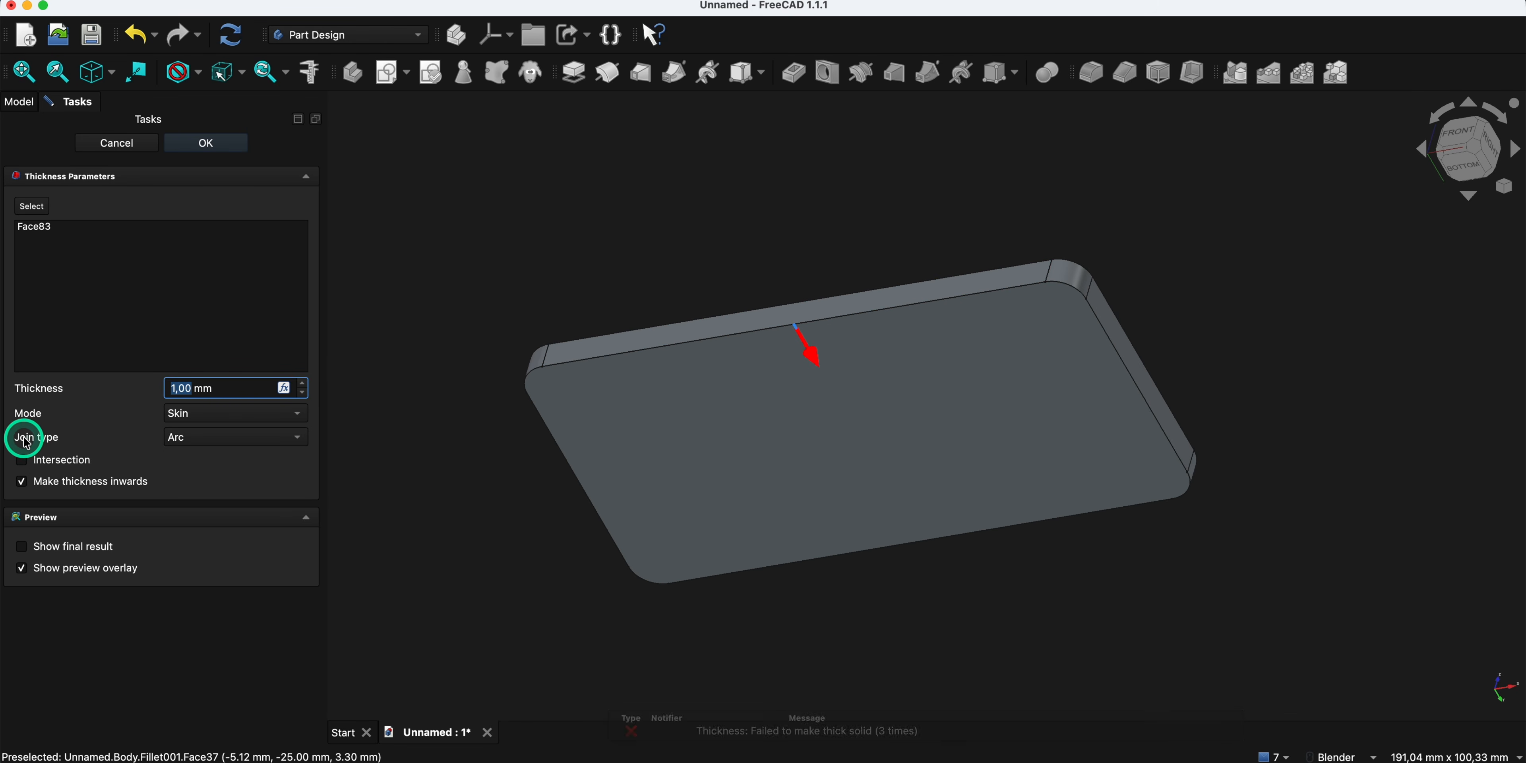
click(189, 437)
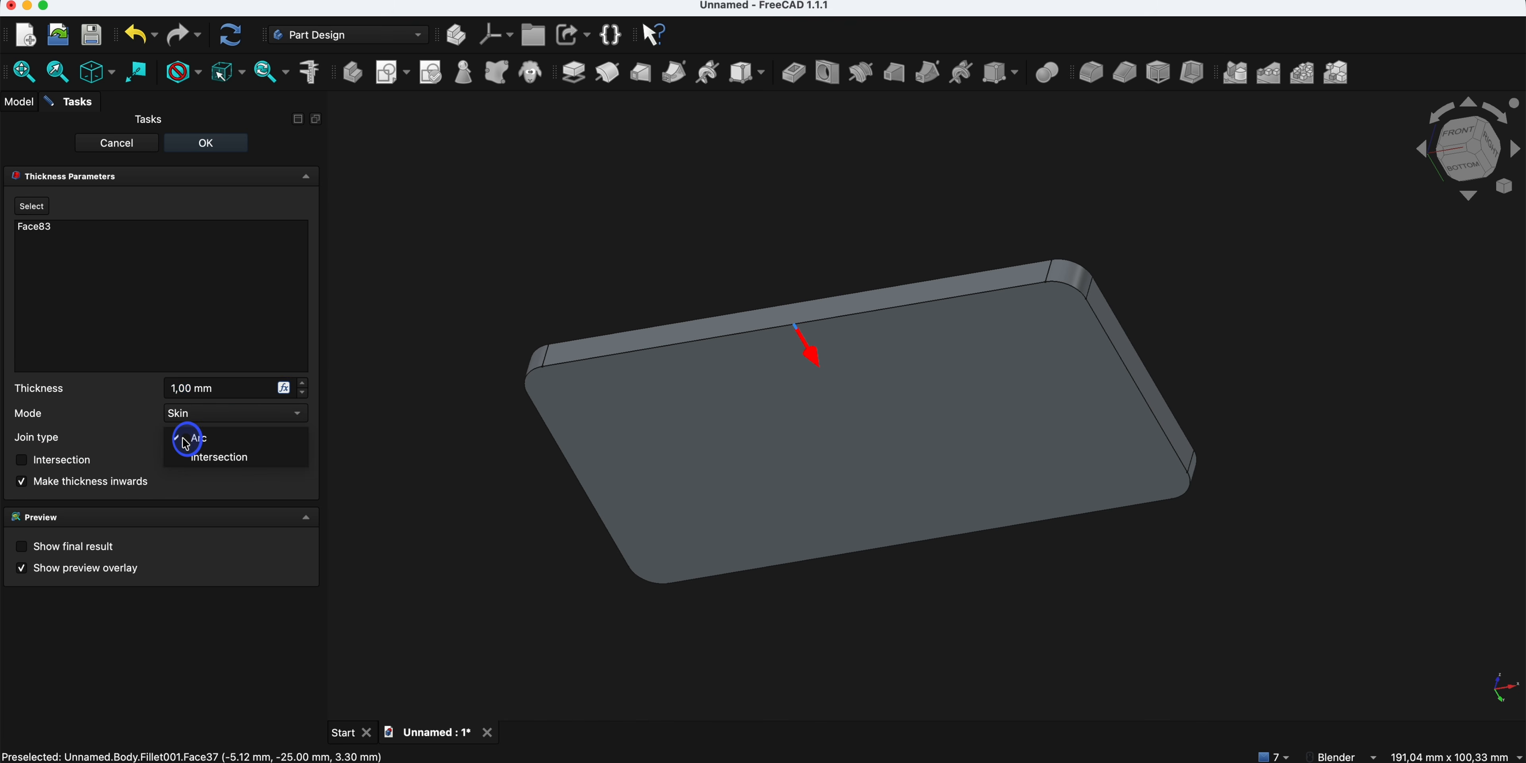
click(200, 458)
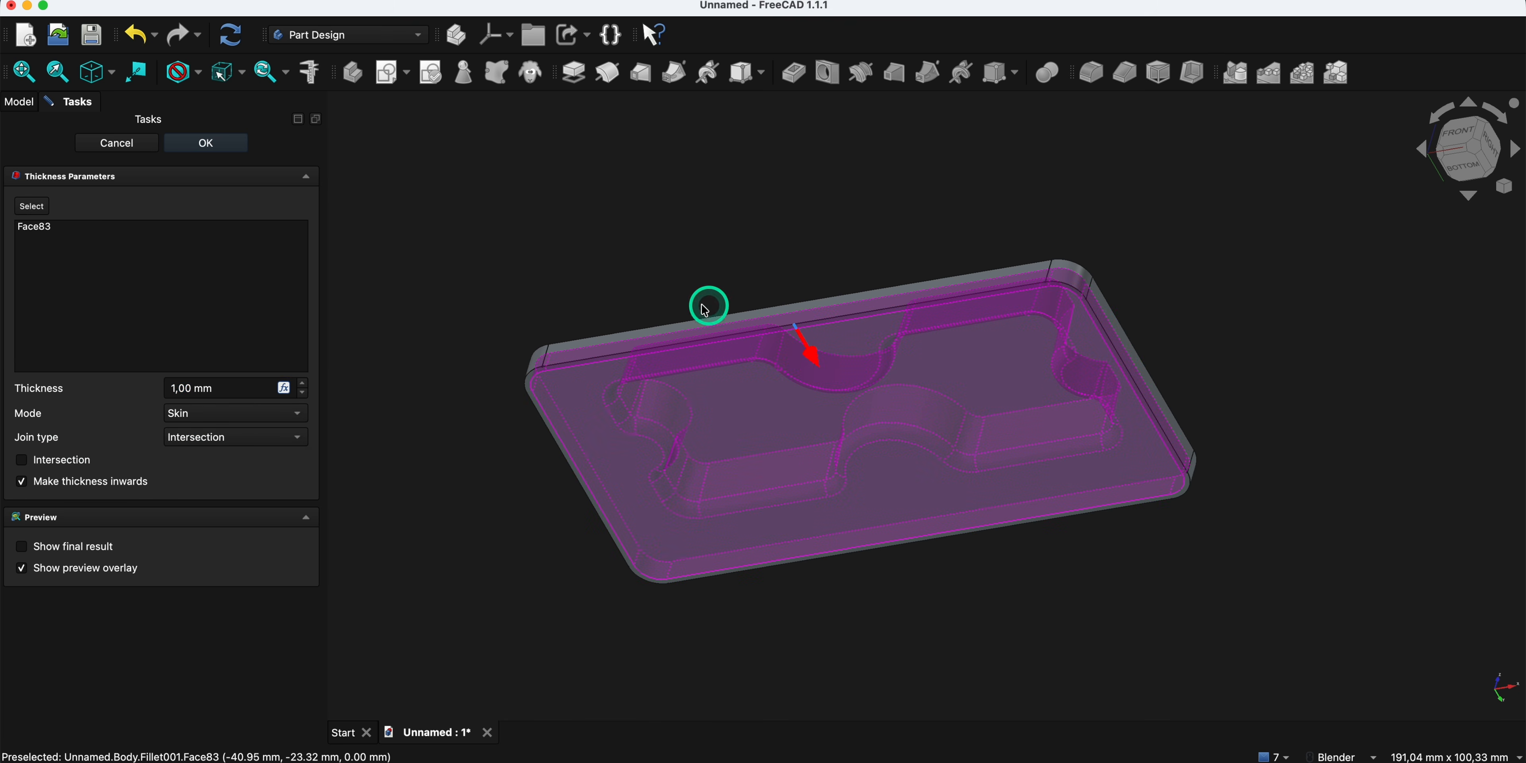
- Set the inward wall thickness to 2 mm and finish the Thickness operation
middle_drag(476, 342, 296, 350)
click(302, 383)
click(302, 384)
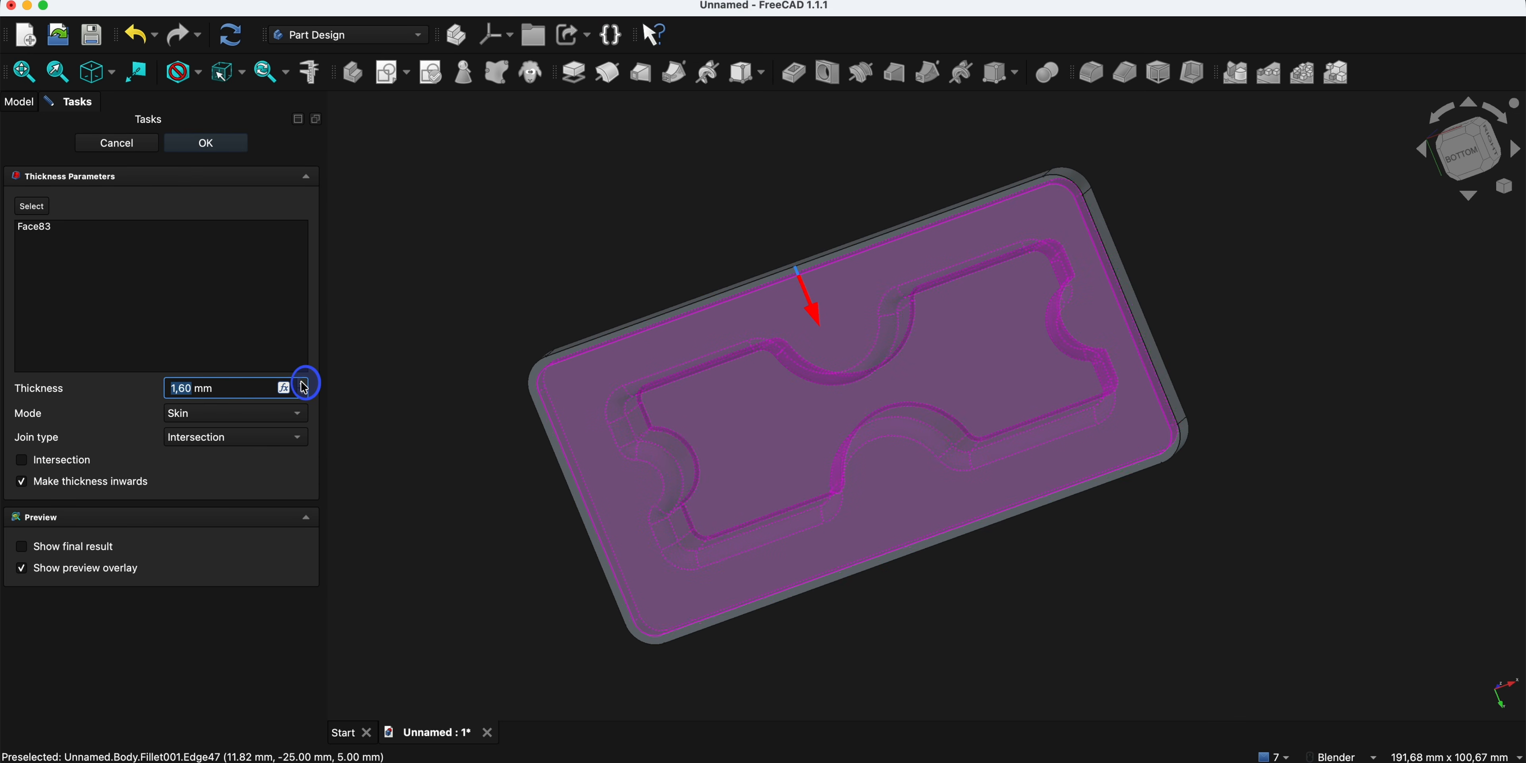
click(303, 384)
click(303, 384)
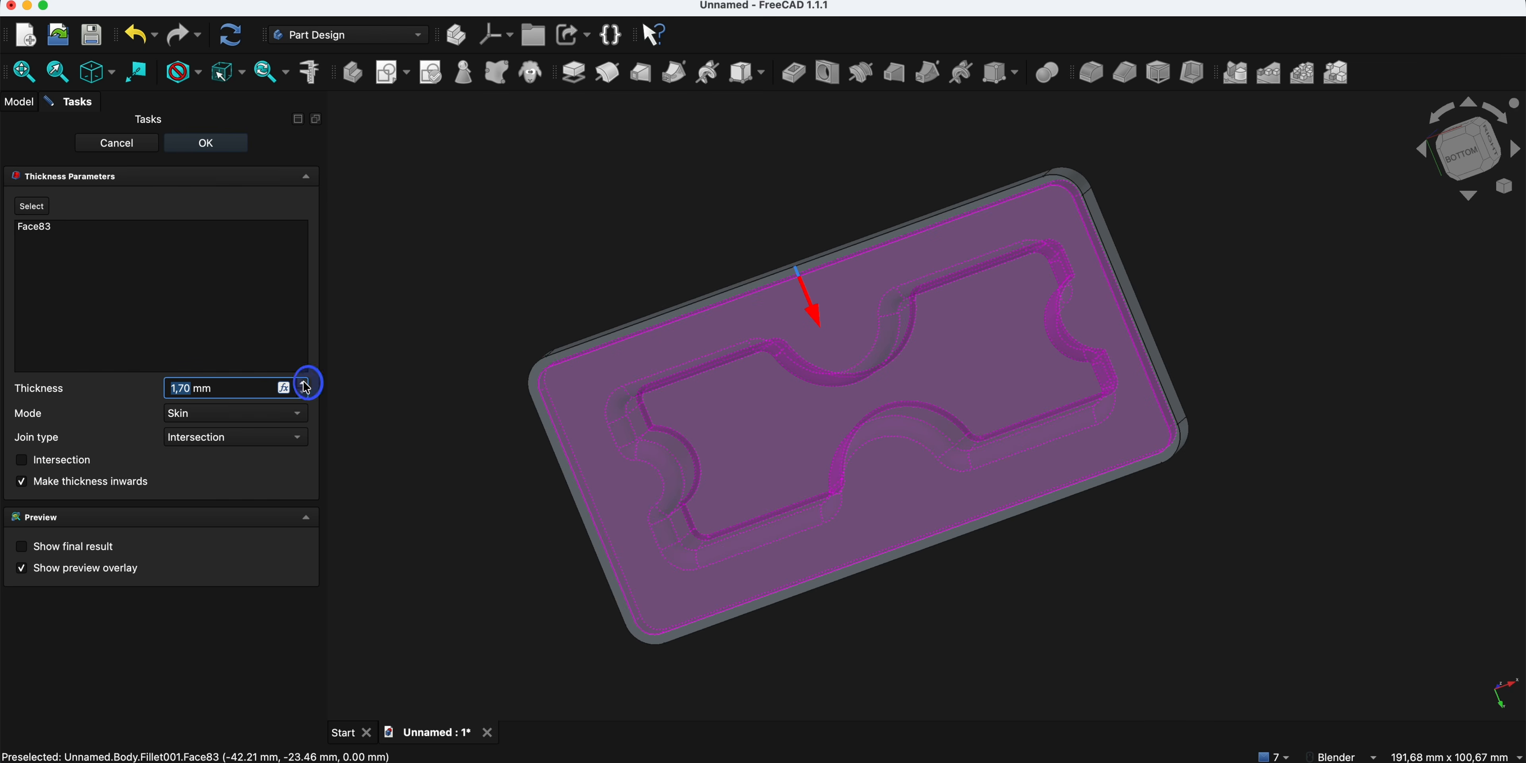
click(304, 384)
click(304, 384)
click(303, 384)
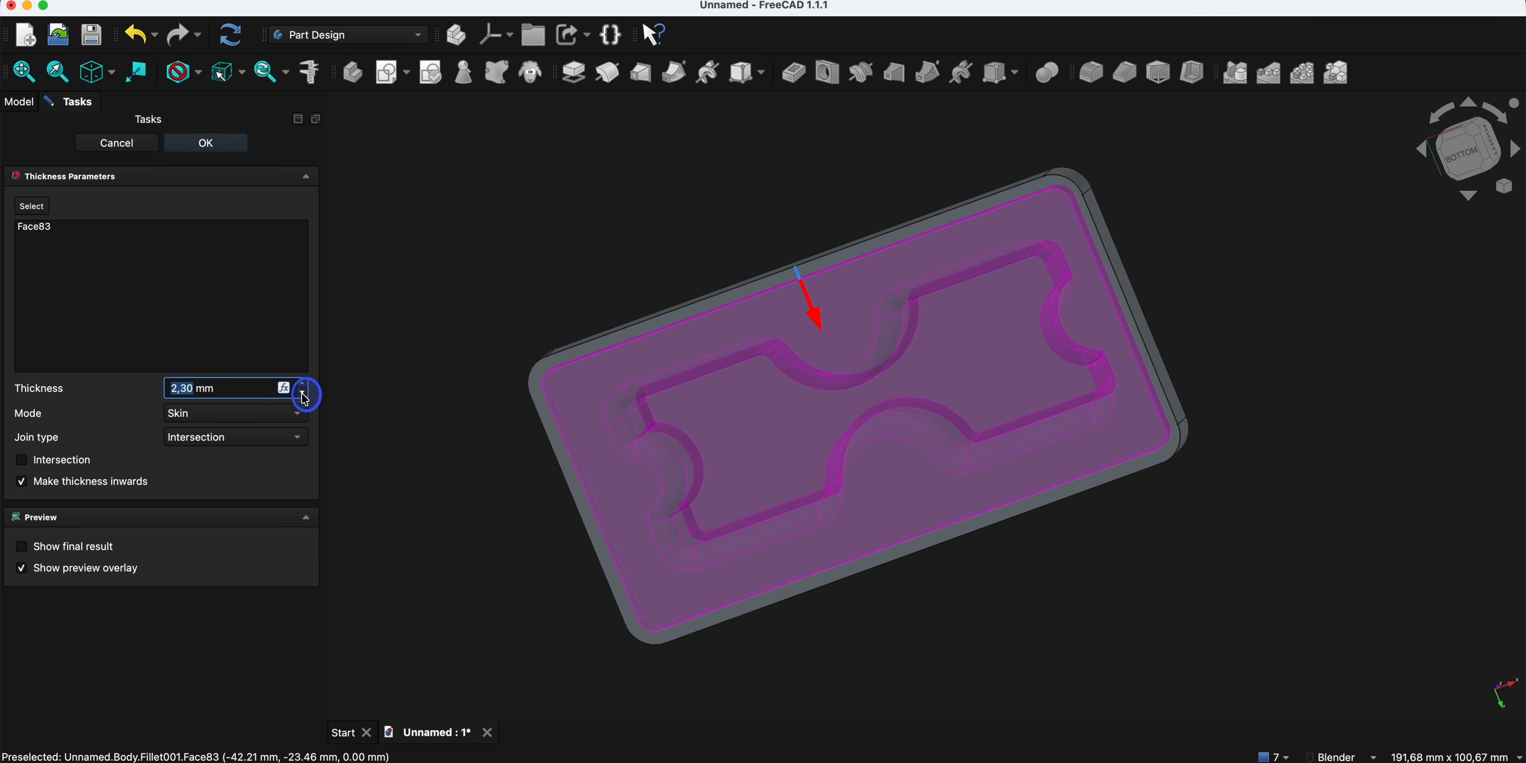
click(195, 143)
- Inspect the hollowed part and its Thickness parameters without changing them
middle_drag(786, 170, 849, 489)
middle_drag(668, 392, 721, 304)
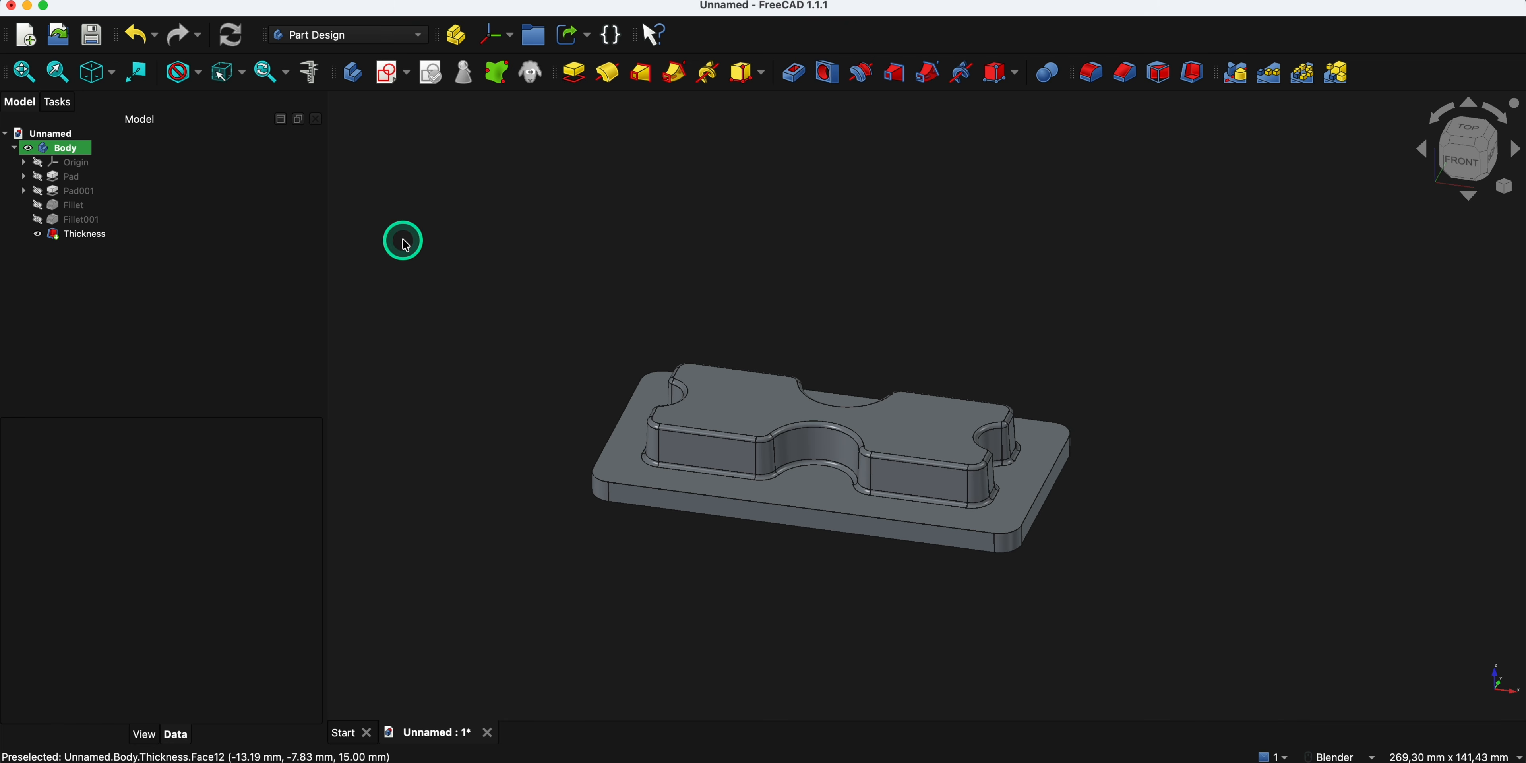
click(86, 236)
double_click(86, 235)
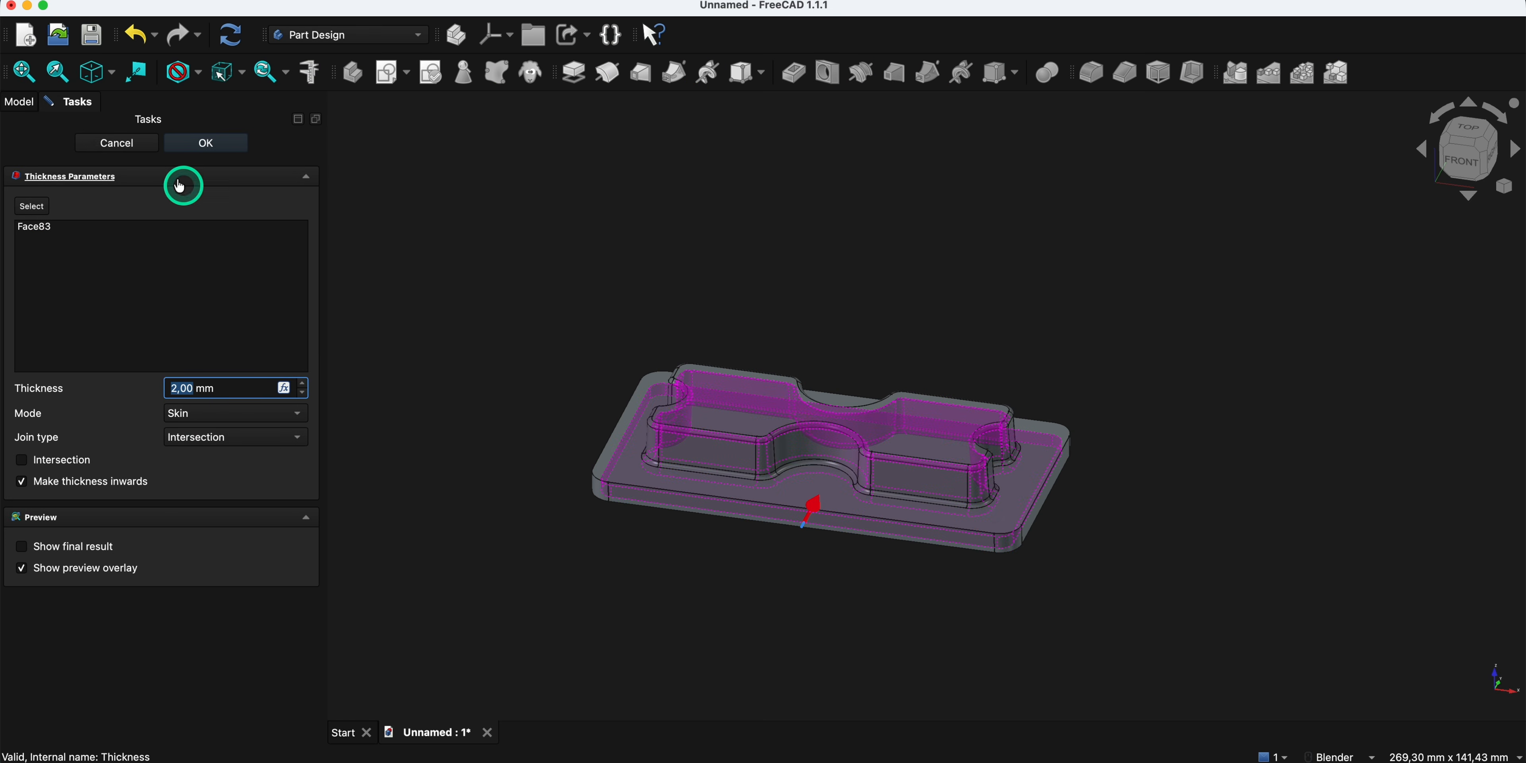
click(108, 143)
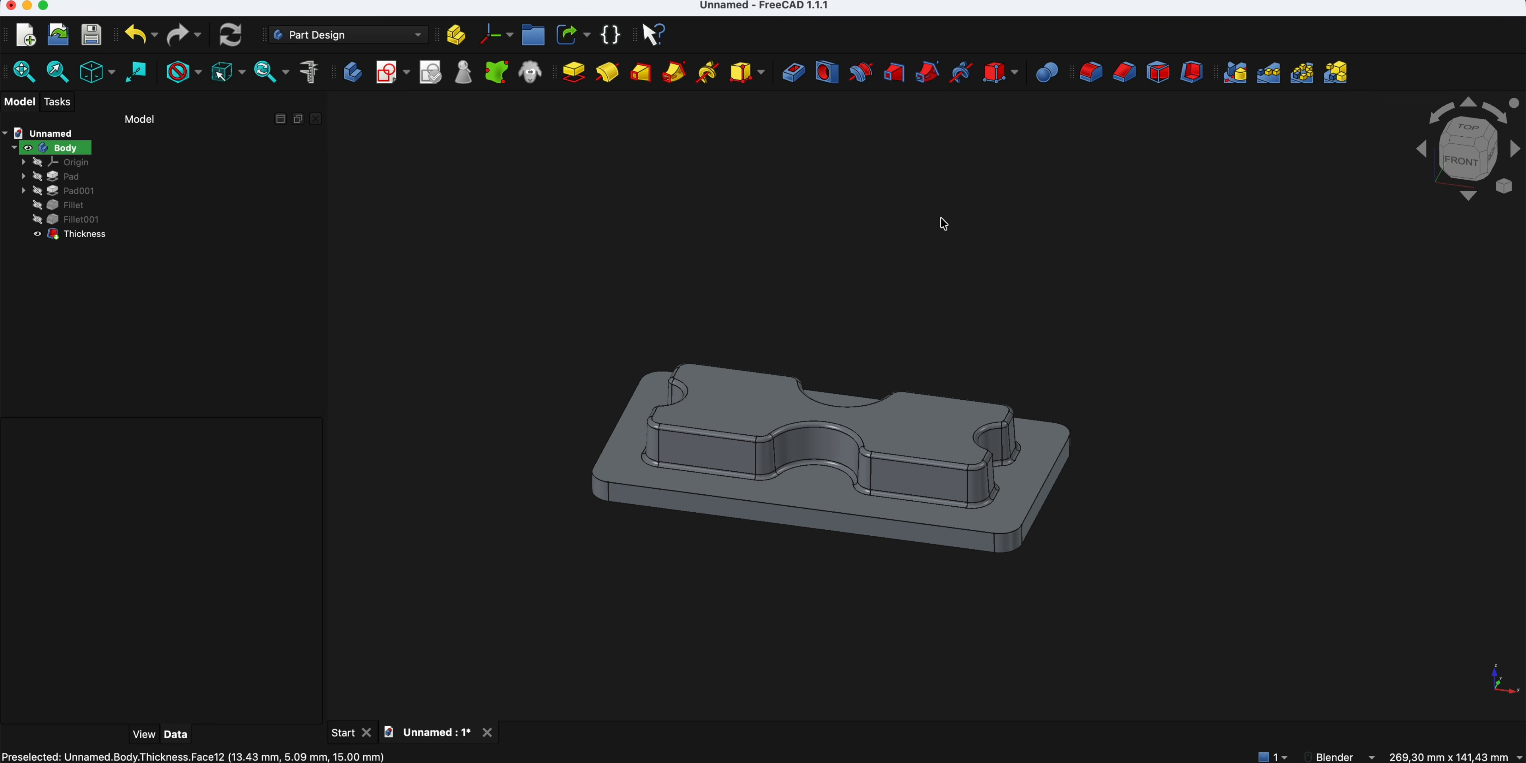